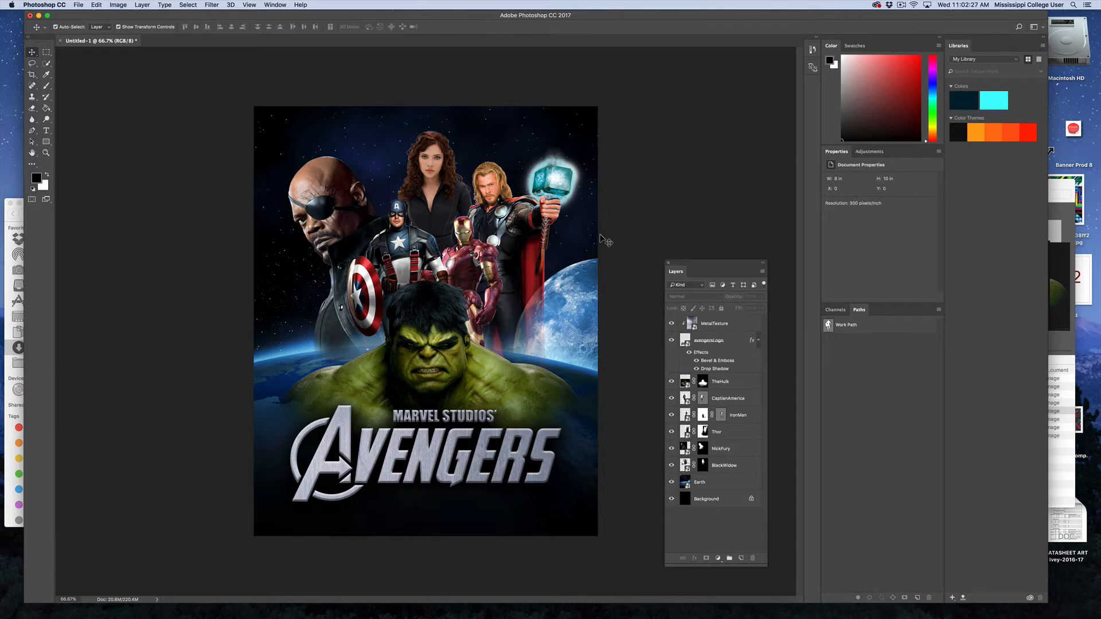
# Step: Switch to Finder and look through the source images in the Avengers folder, from avengersLogo.ai to TheHulk.jpg
pyautogui.click(1059, 462)
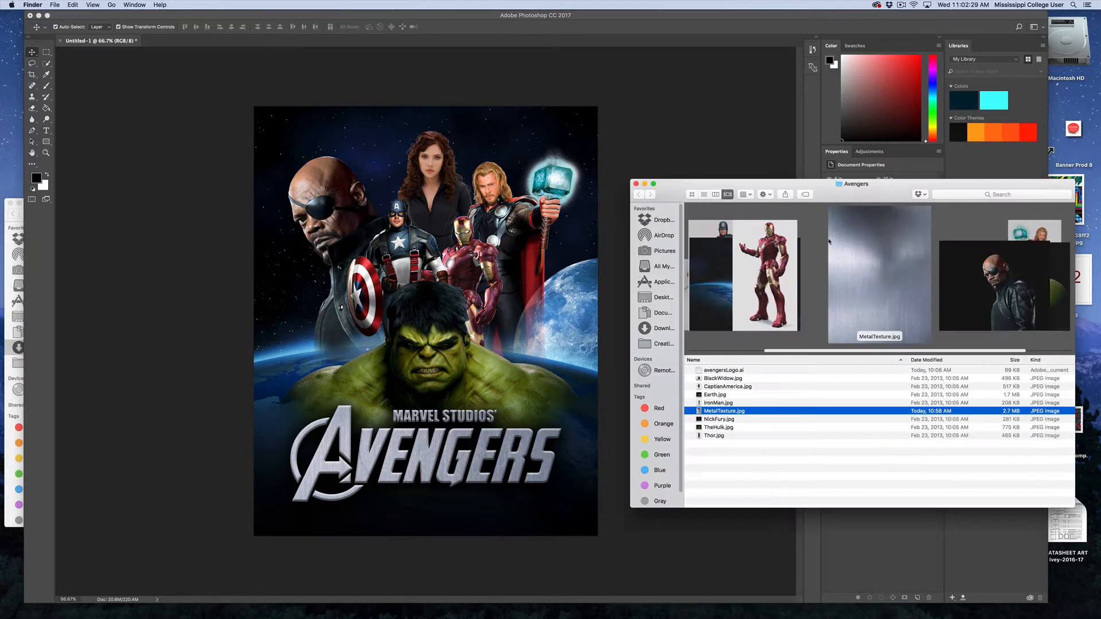
pyautogui.moveTo(857, 200); pyautogui.dragTo(614, 170)
pyautogui.click(473, 341)
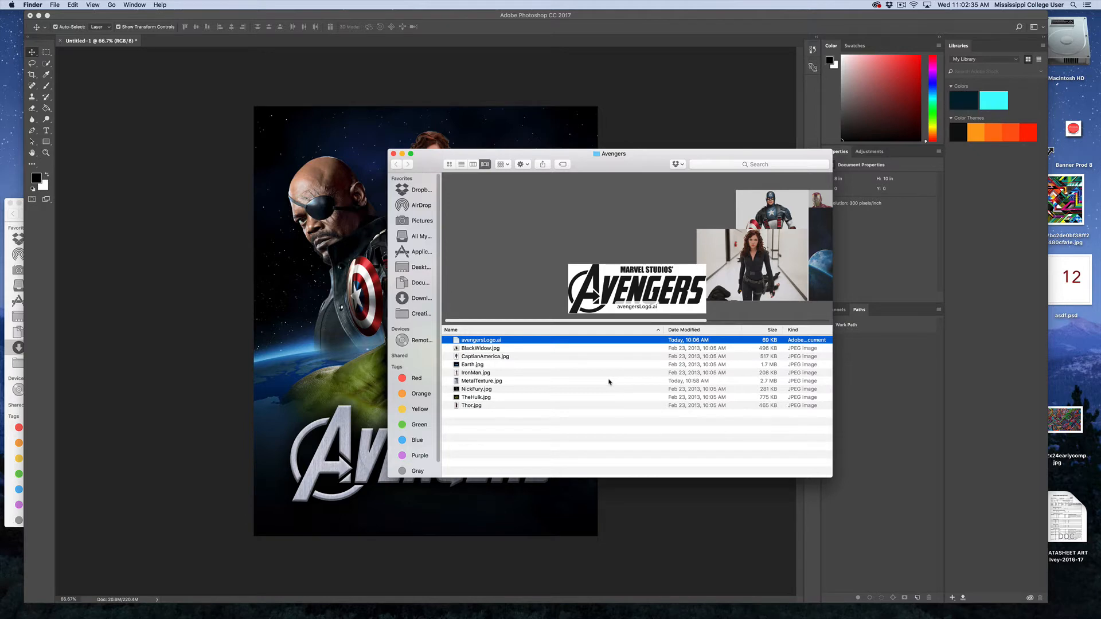
pyautogui.press('Down')
pyautogui.press('Down')
pyautogui.press('Down')
pyautogui.press('Down')
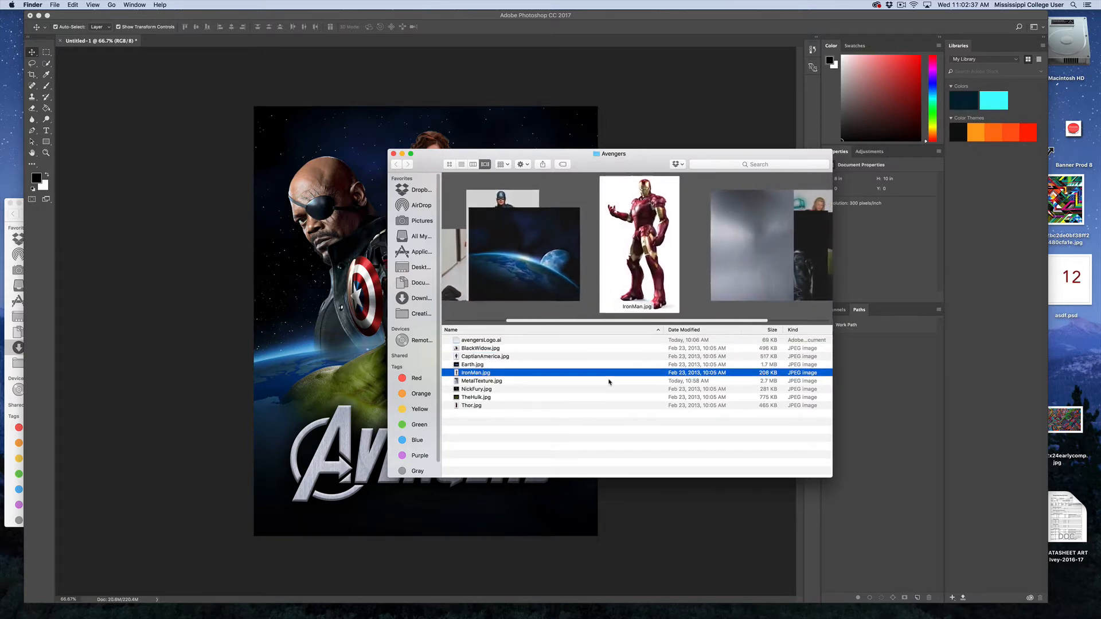
pyautogui.press('Down')
pyautogui.press('Down')
pyautogui.press('Down')
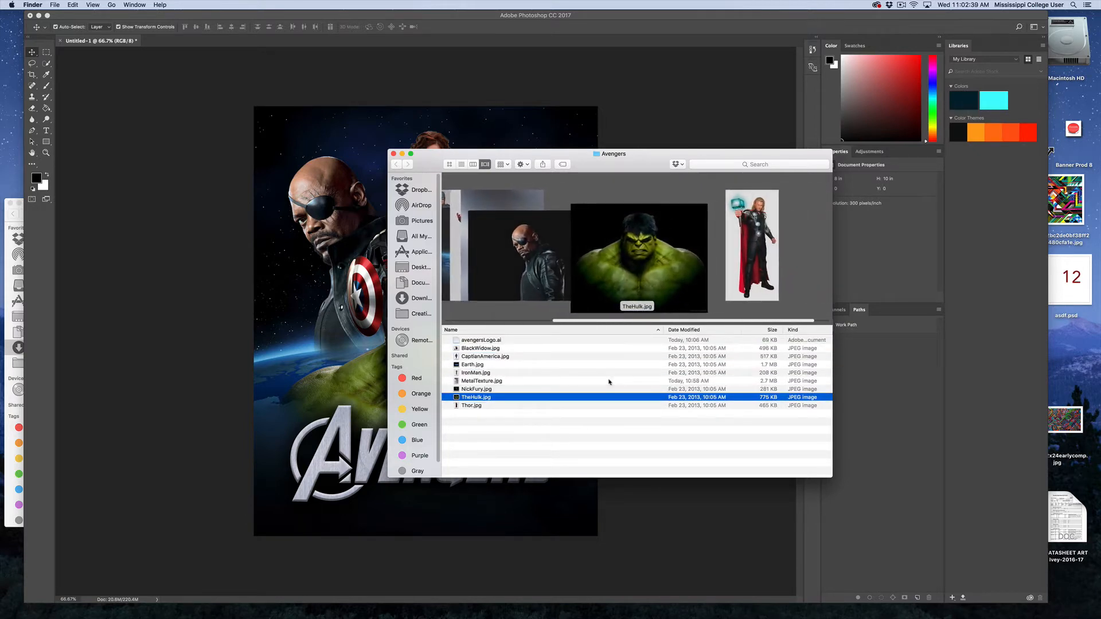
# Step: Return to Photoshop and close the finished poster document without saving it
pyautogui.click(624, 109)
pyautogui.press('super+w')
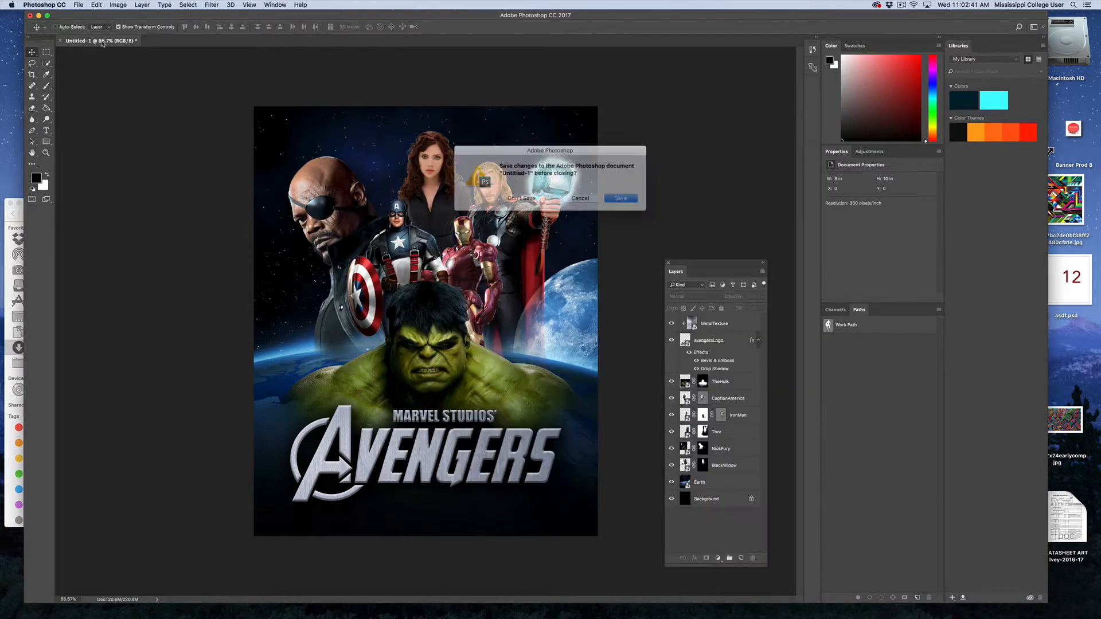
pyautogui.press('super+d')
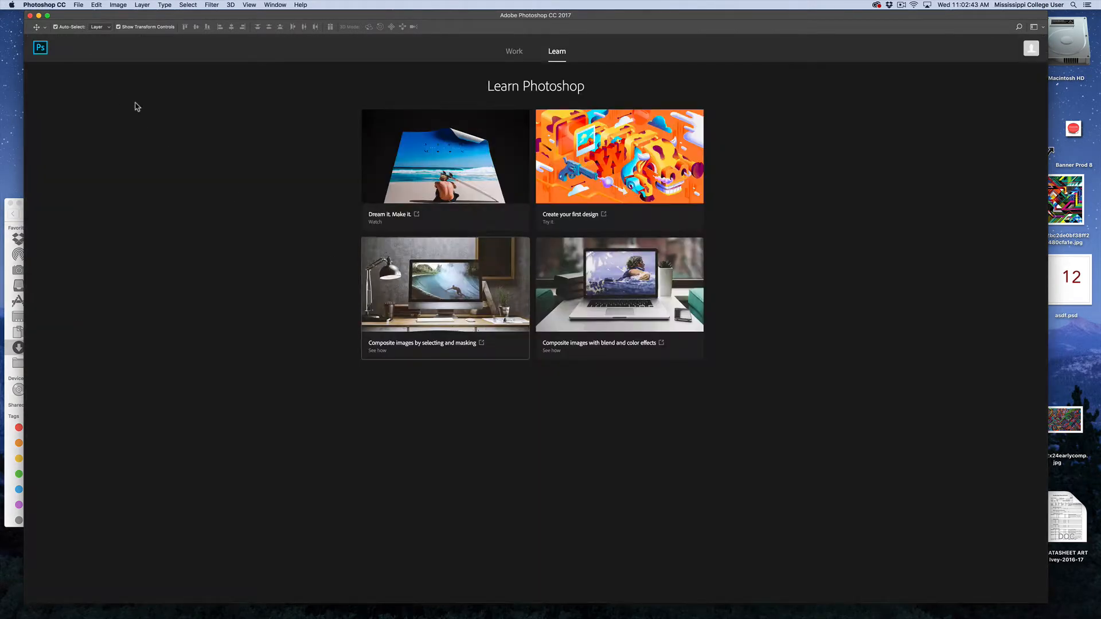
# Step: Create a new 8 x 10 inch portrait document at 300 pixels/inch in 8-bit RGB Color with white background contents
pyautogui.click(77, 4)
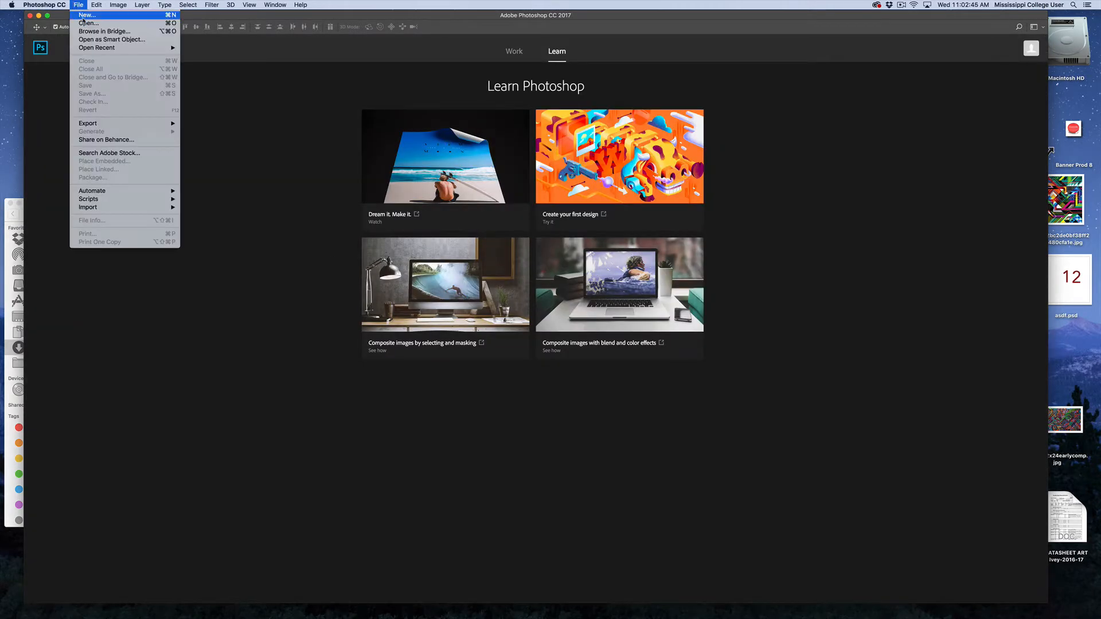
pyautogui.press('Return')
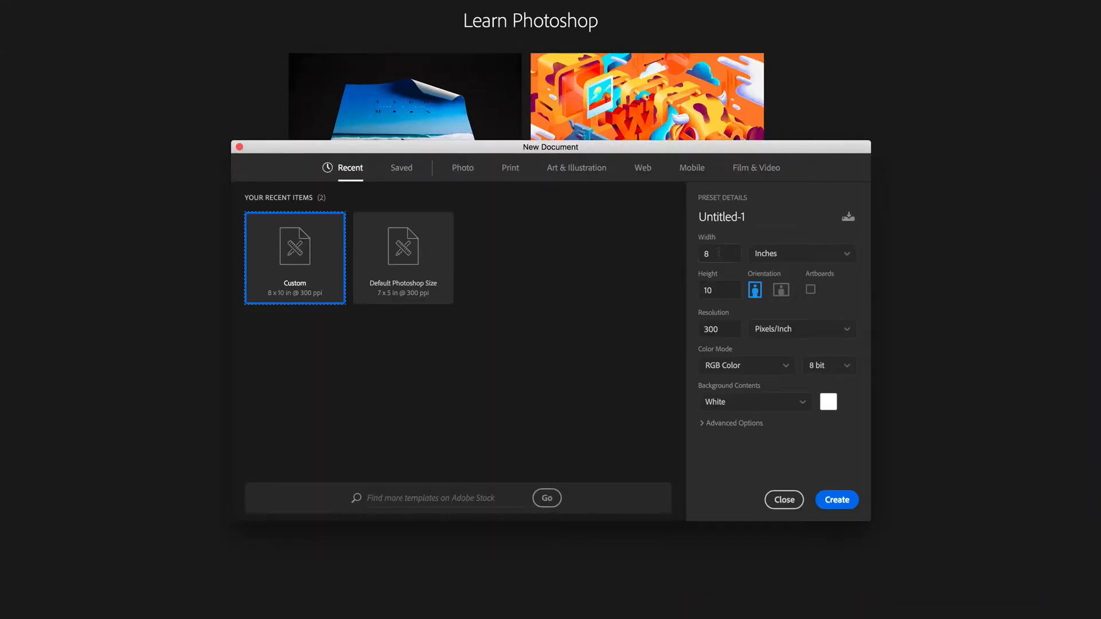
pyautogui.doubleClick(722, 252)
pyautogui.press('Tab')
pyautogui.press('Tab')
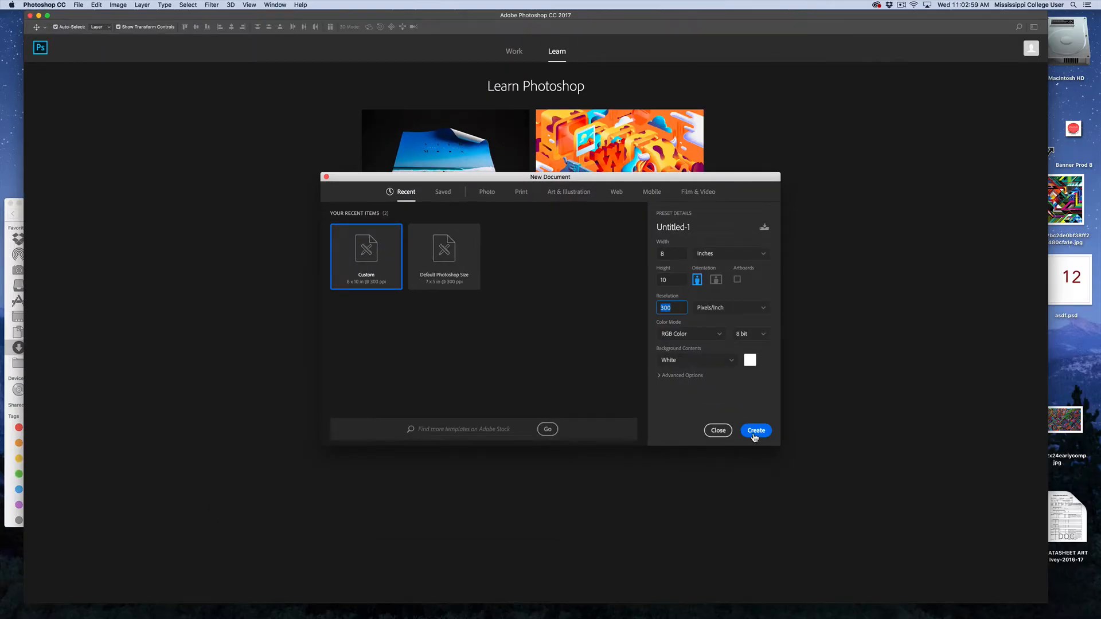
pyautogui.click(755, 432)
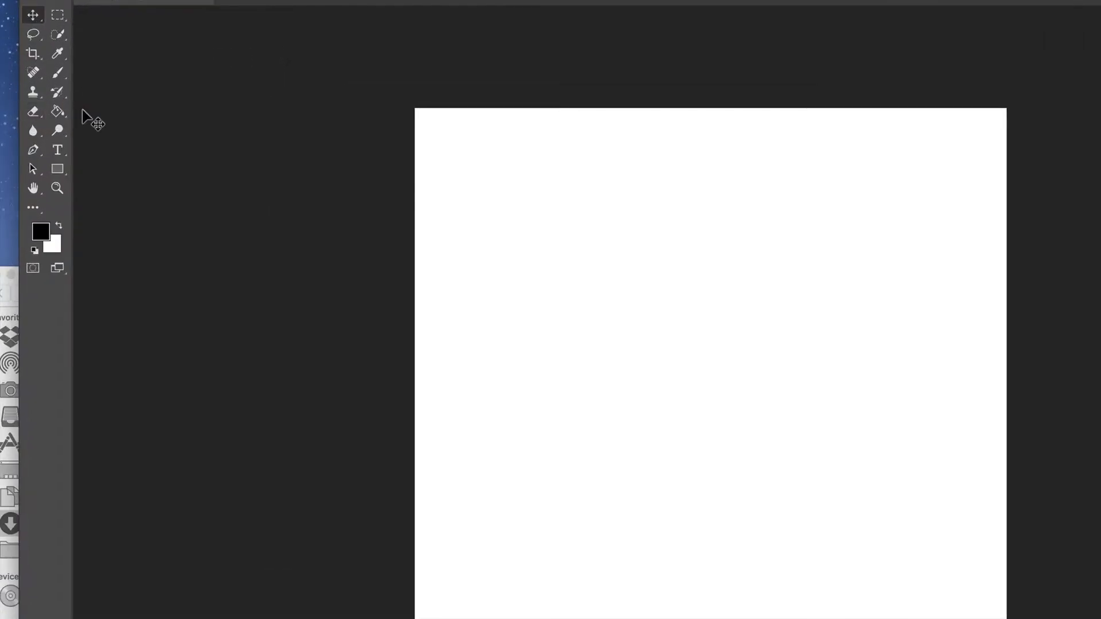
# Step: Fill the white Background layer with the black foreground colour using the Paint Bucket tool
pyautogui.click(57, 113)
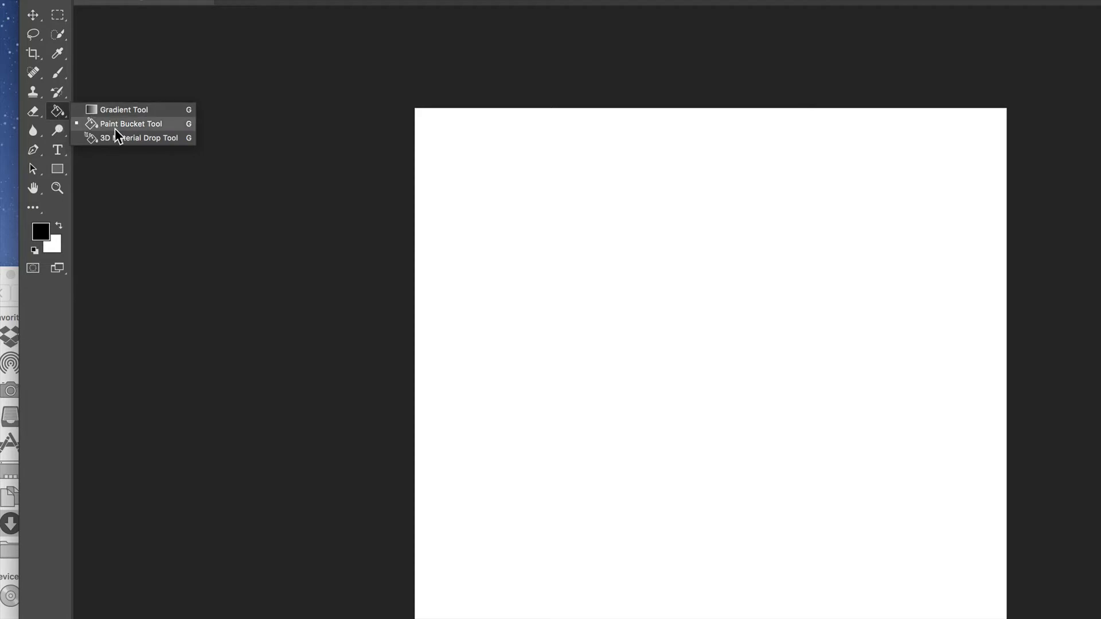
pyautogui.click(124, 123)
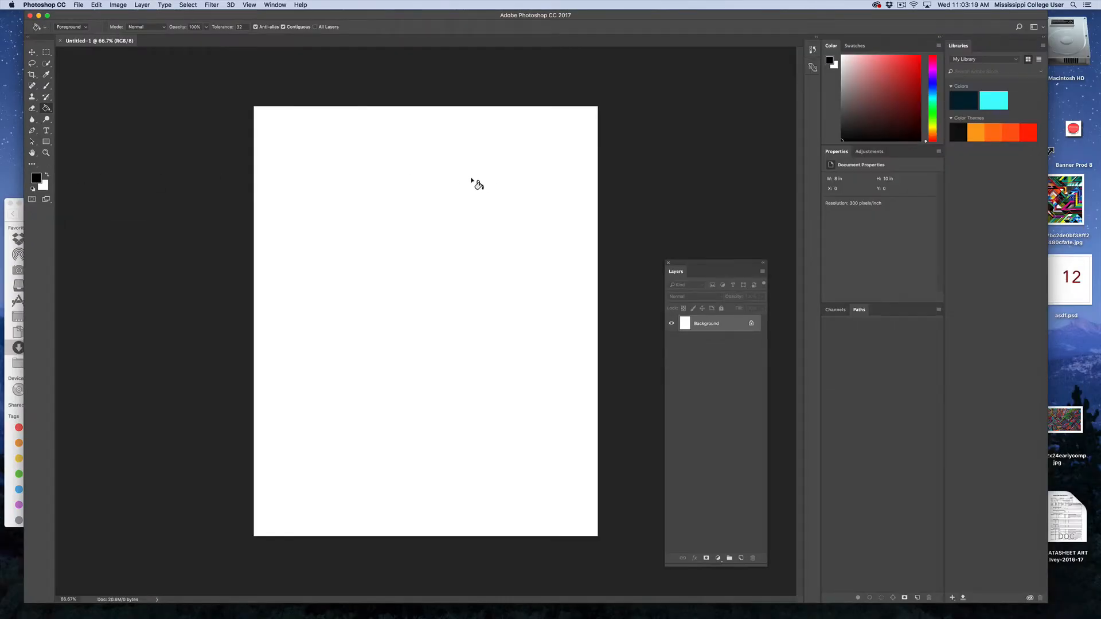
pyautogui.click(473, 182)
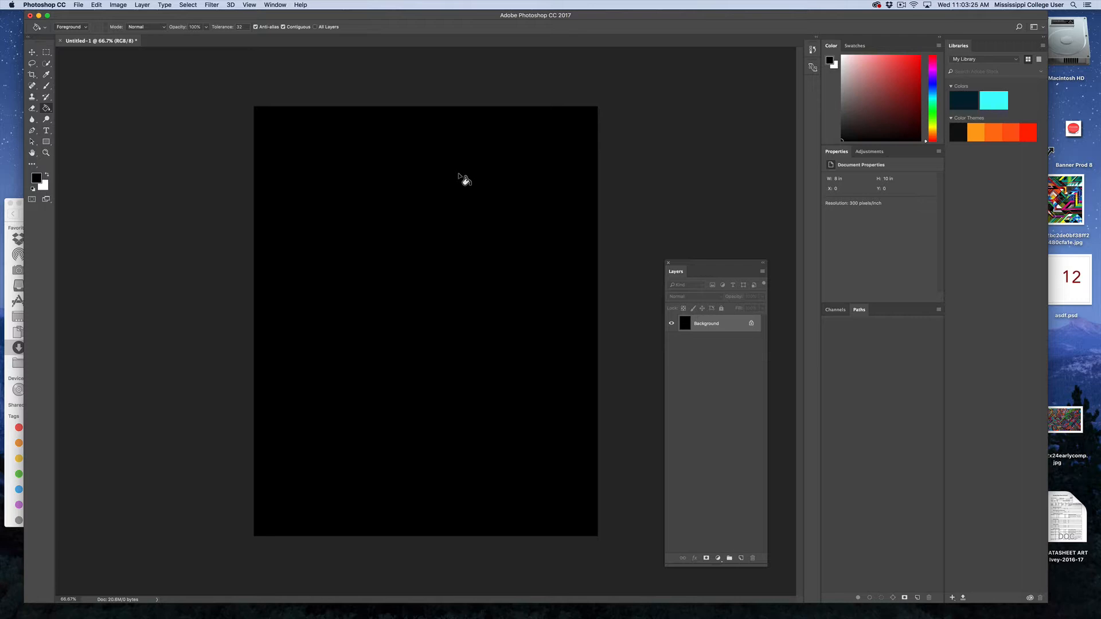
# Step: Place Earth.jpg from the Avengers folder as an embedded image in the document
pyautogui.click(78, 5)
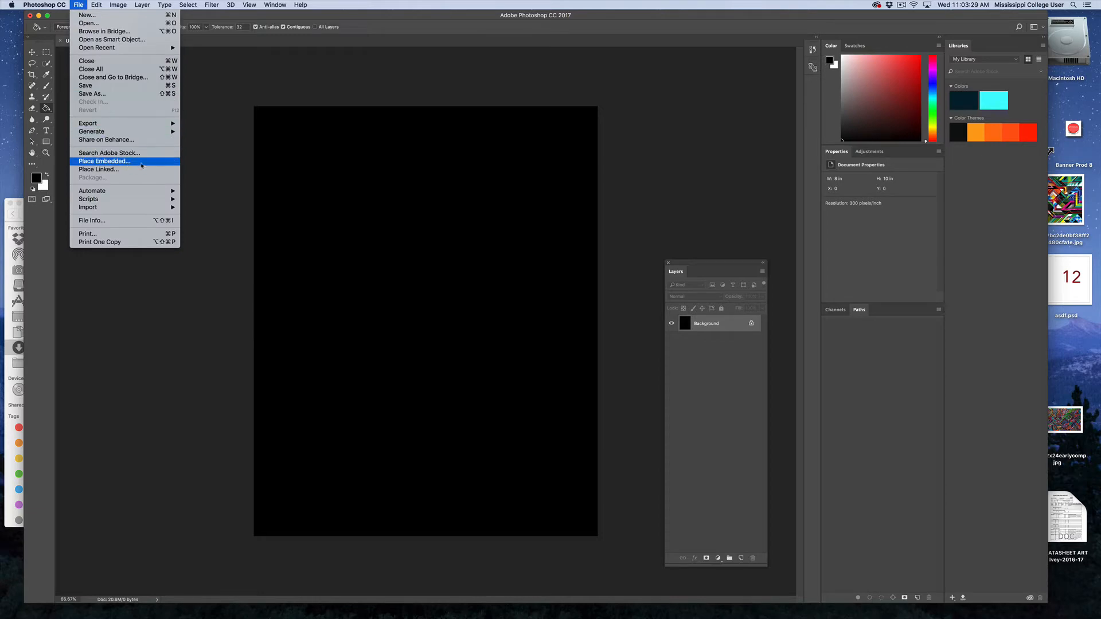
pyautogui.click(151, 164)
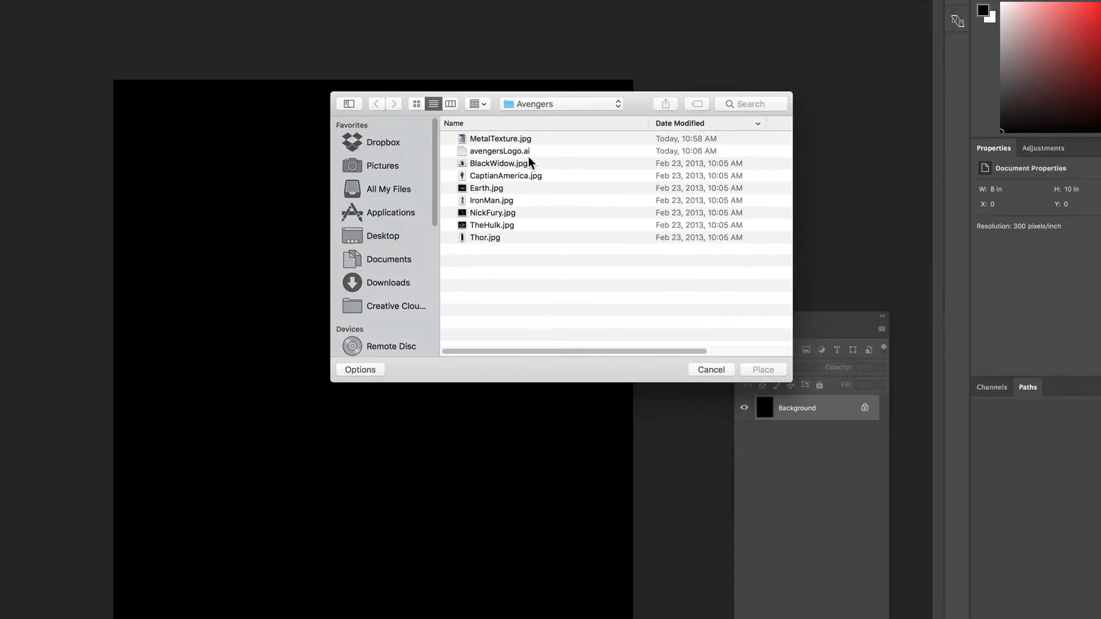
pyautogui.click(509, 178)
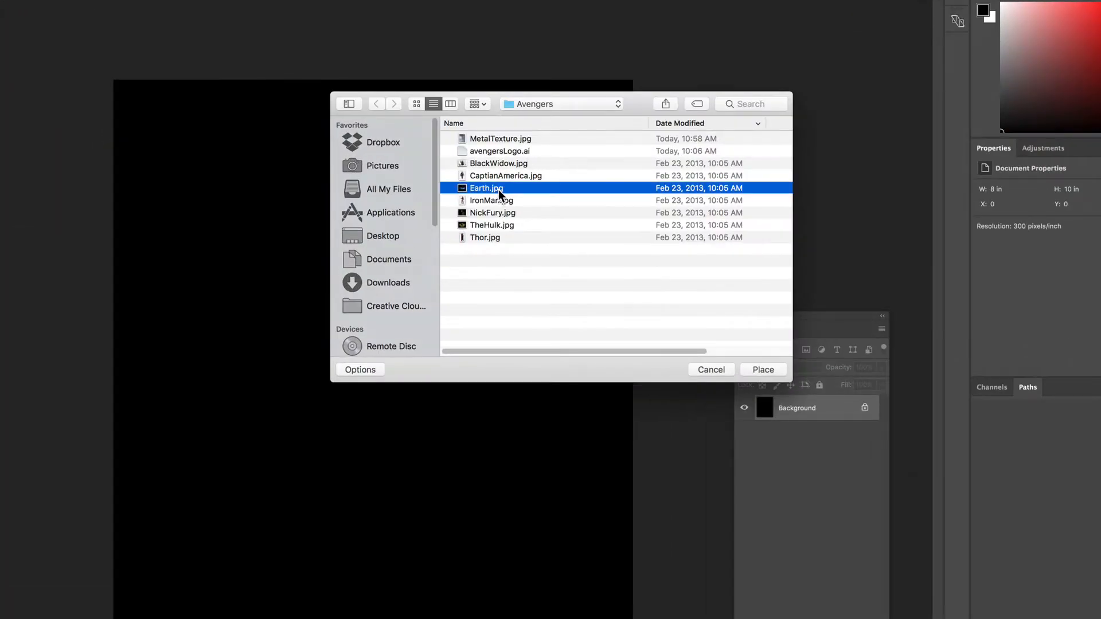
pyautogui.click(763, 370)
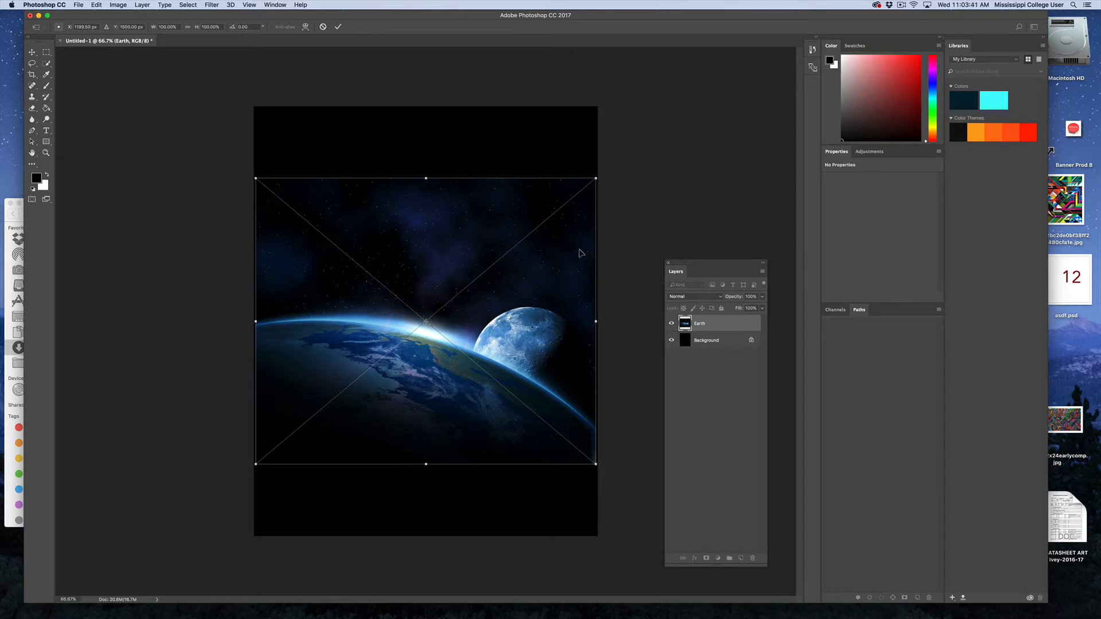
# Step: Rotate the Earth image about 16 degrees counterclockwise, scale it proportionally to about 162% to cover the canvas, and commit the placement
pyautogui.moveTo(603, 172); pyautogui.dragTo(560, 115)
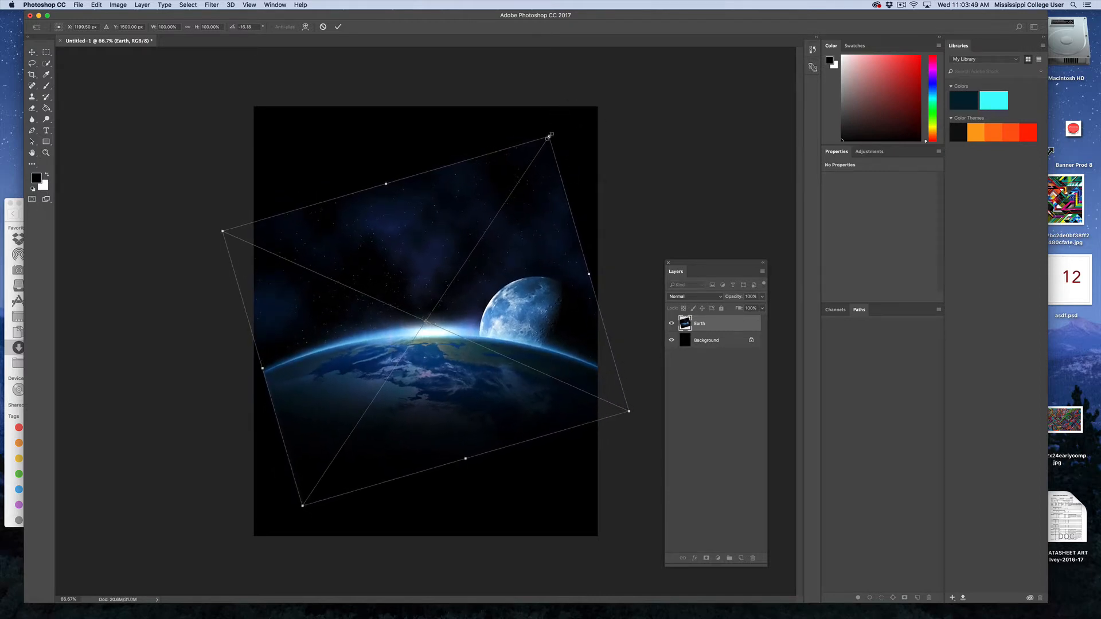
pyautogui.moveTo(550, 136); pyautogui.dragTo(651, 39)
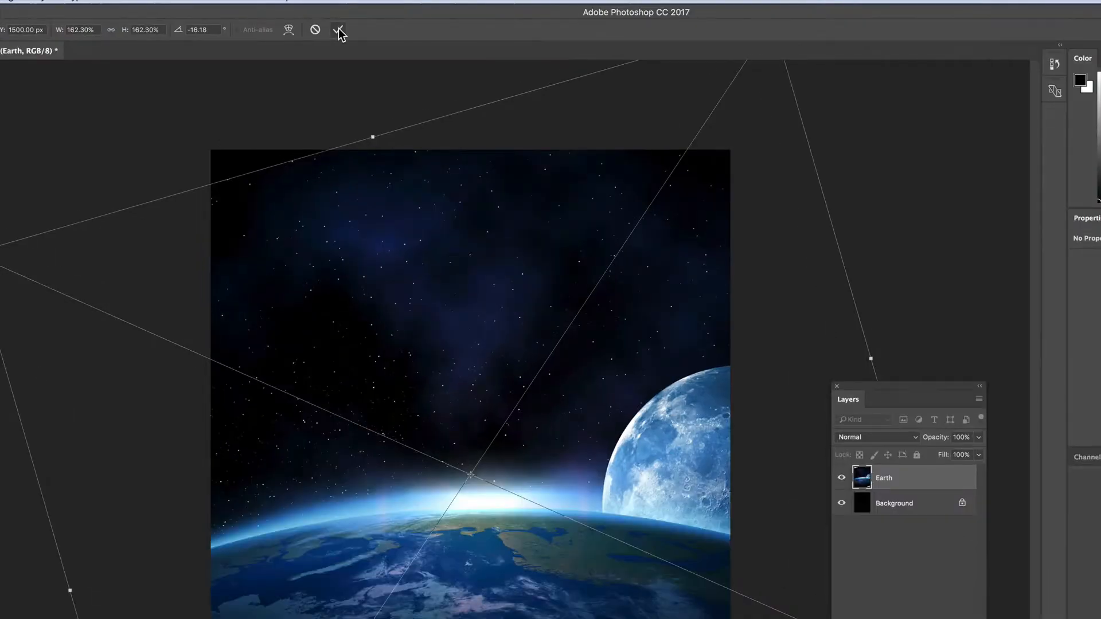
pyautogui.click(339, 32)
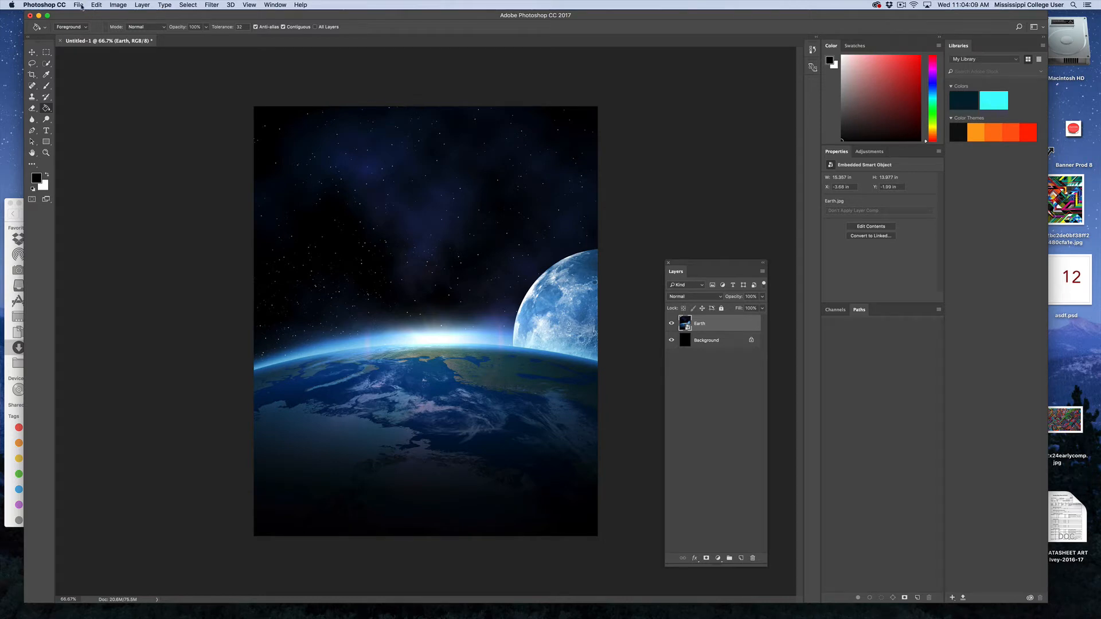
# Step: Place NickFury.jpg as an embedded image above the Earth layer and commit it at its original size
pyautogui.click(81, 6)
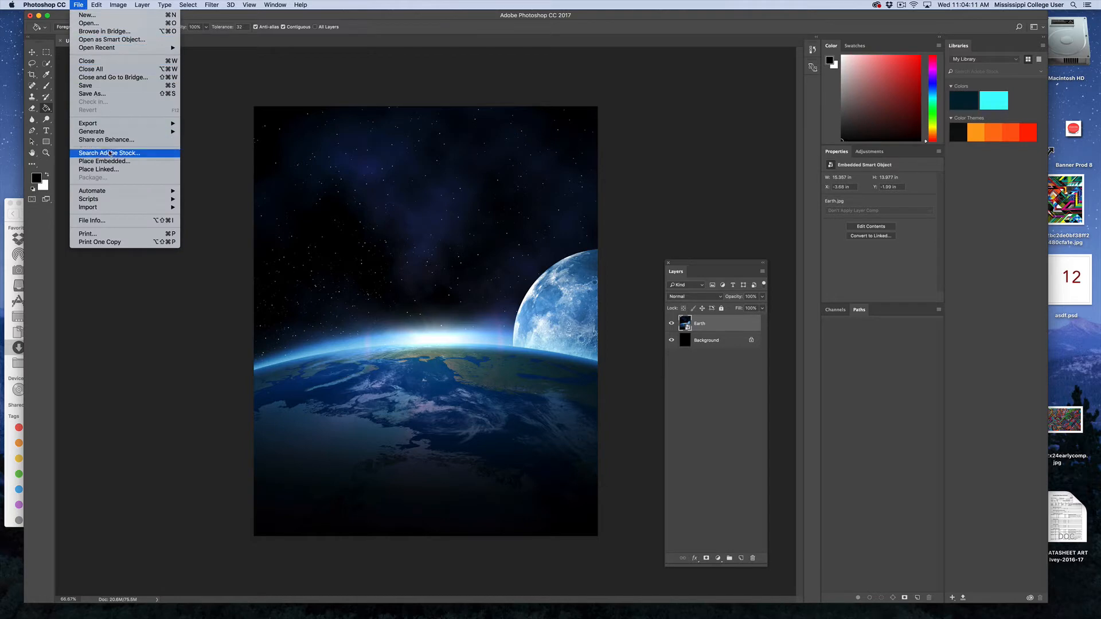
pyautogui.click(105, 161)
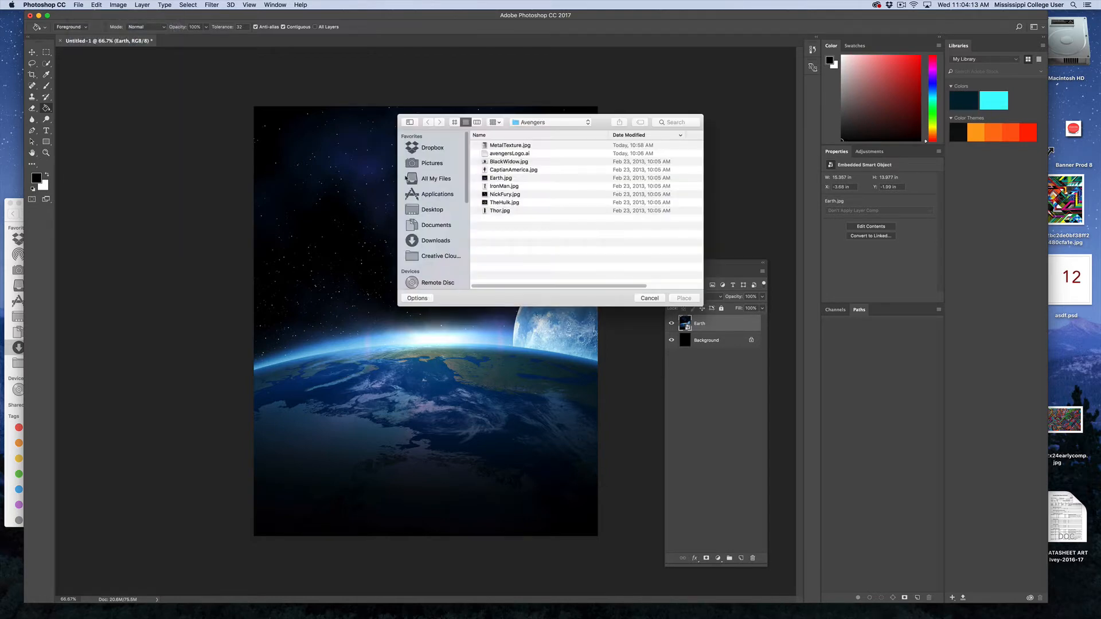
pyautogui.click(516, 197)
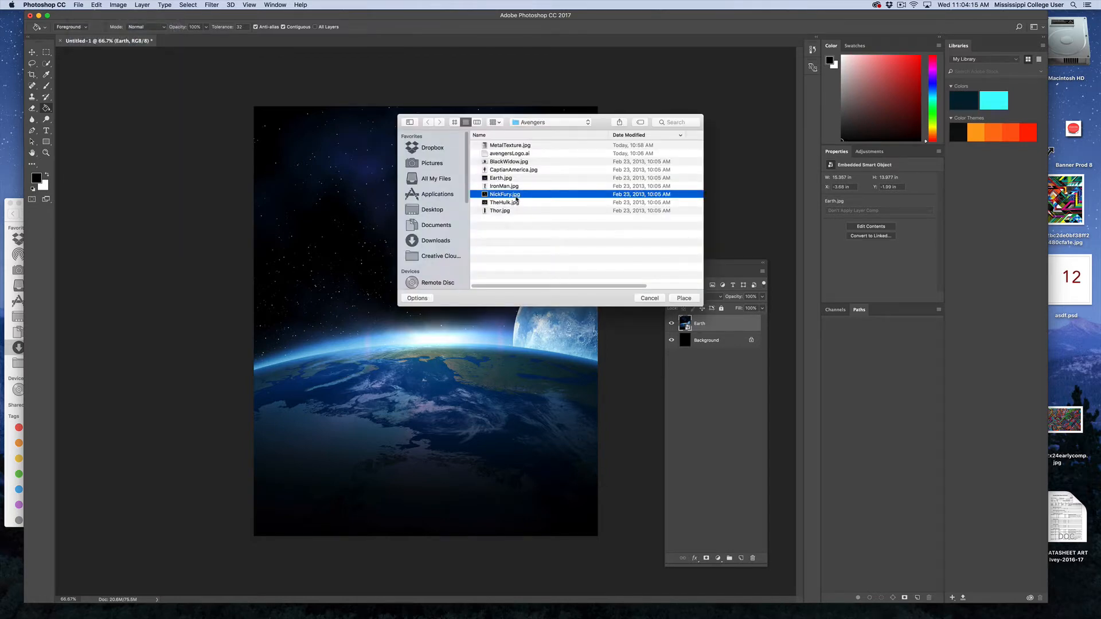
pyautogui.click(681, 298)
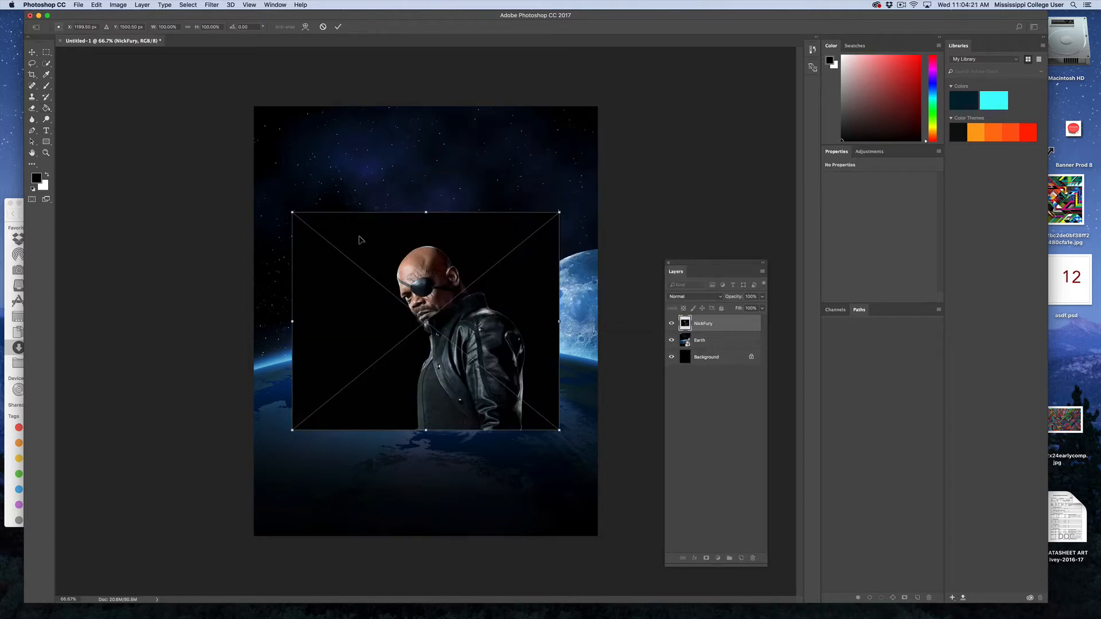
pyautogui.press('Return')
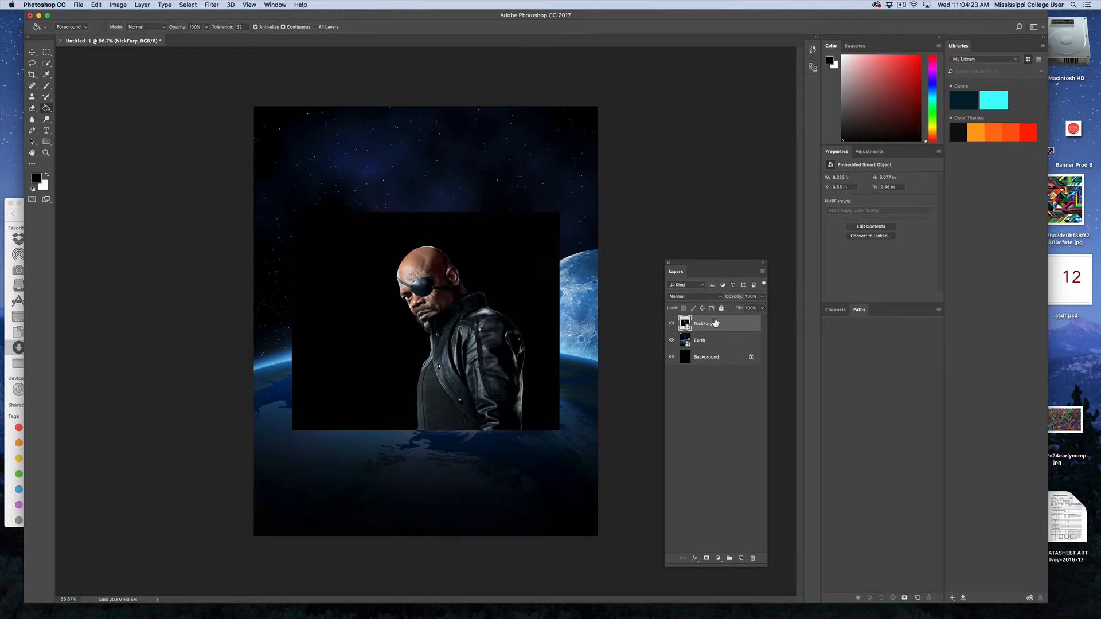
# Step: Select Nick Fury's head and leather jacket with the Quick Selection tool, moving the Layers panel clear of the figure
pyautogui.moveTo(712, 325); pyautogui.dragTo(557, 322)
pyautogui.press('super+plus')
pyautogui.moveTo(487, 315); pyautogui.dragTo(461, 311)
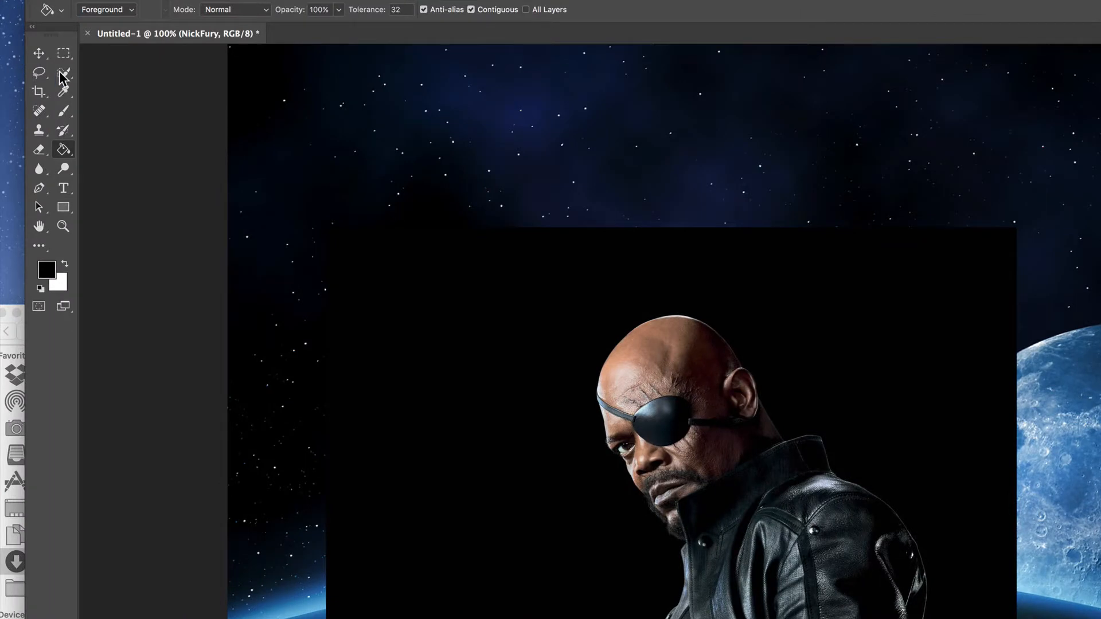
pyautogui.click(62, 73)
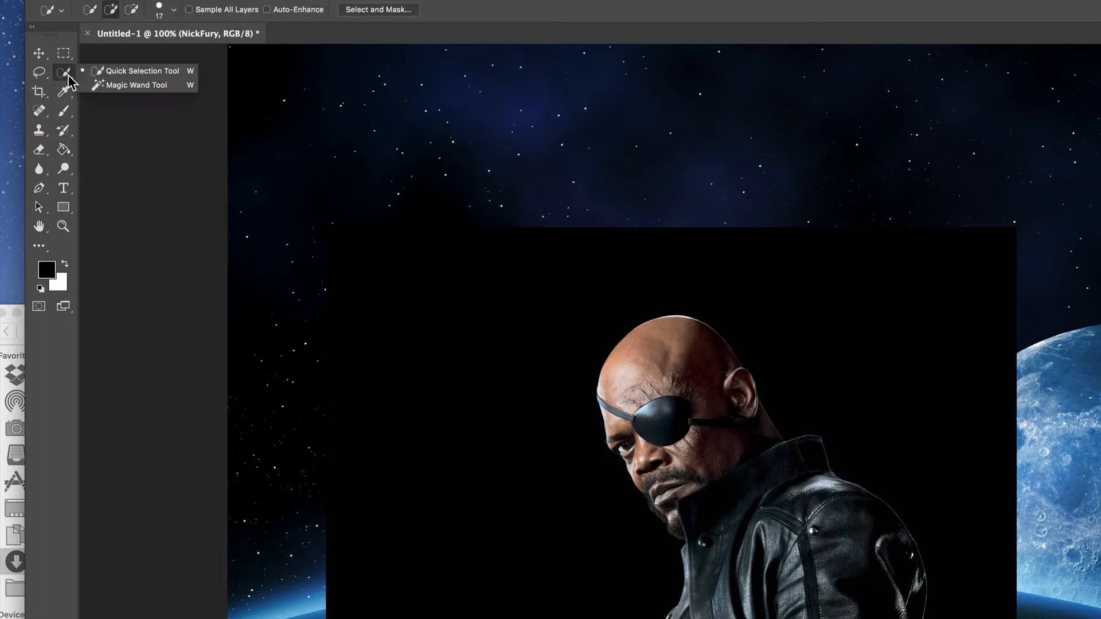
pyautogui.click(122, 71)
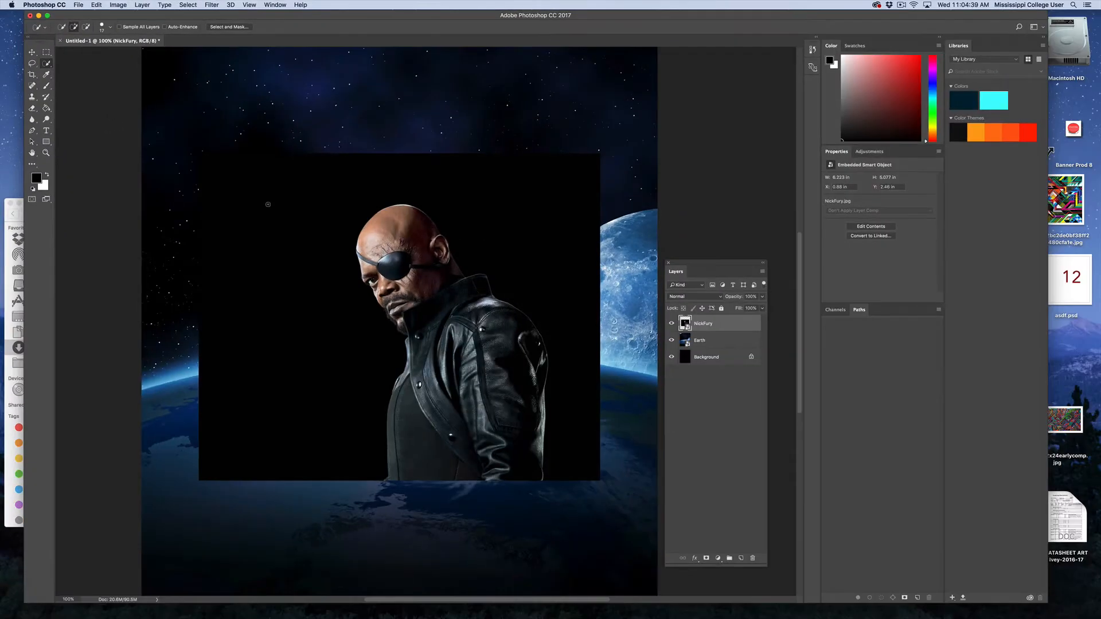
pyautogui.press('super+plus')
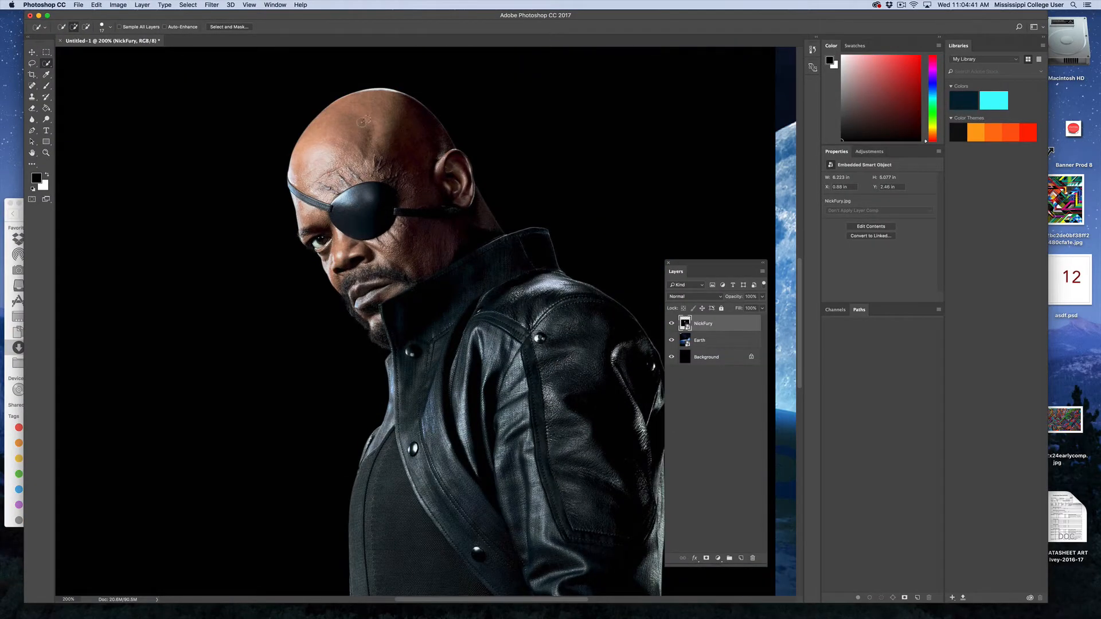
pyautogui.moveTo(363, 121)
pyautogui.mouseDown()
pyautogui.moveTo(375, 167)
pyautogui.moveTo(427, 184)
pyautogui.moveTo(422, 281)
pyautogui.moveTo(378, 281)
pyautogui.mouseUp()
pyautogui.moveTo(430, 322)
pyautogui.mouseDown()
pyautogui.moveTo(460, 285)
pyautogui.moveTo(498, 298)
pyautogui.moveTo(597, 401)
pyautogui.mouseUp()
pyautogui.moveTo(687, 271); pyautogui.dragTo(781, 290)
pyautogui.moveTo(490, 312); pyautogui.dragTo(490, 279)
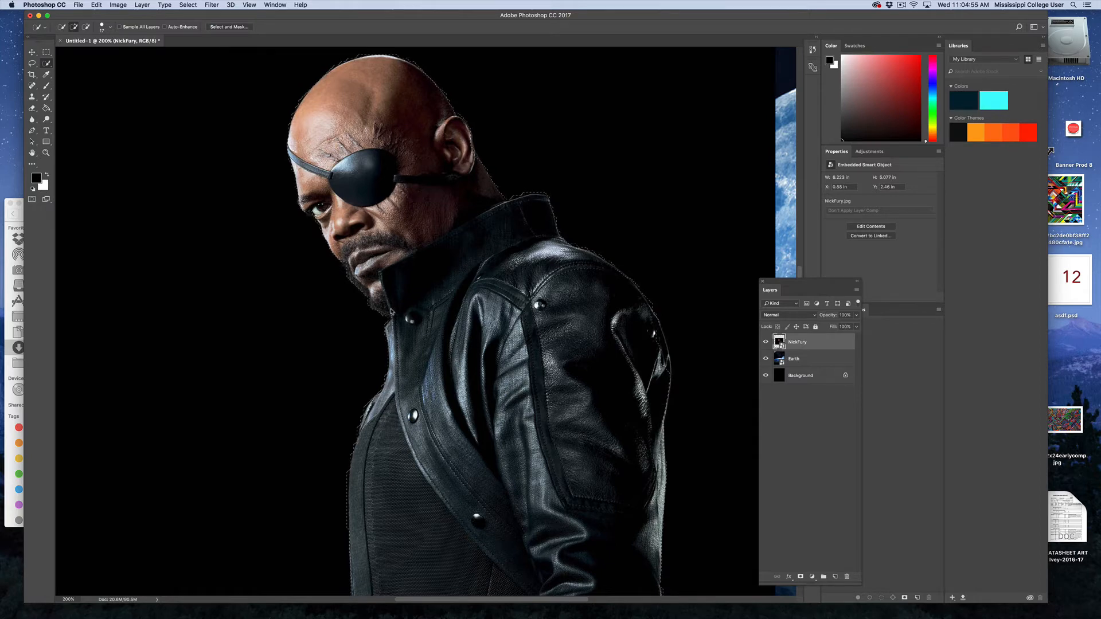
# Step: Refine the figure's selection along the outer edge of the jacket sleeve with the Quick Selection tool
pyautogui.press('super+d')
pyautogui.scroll(-5, 400, 328)
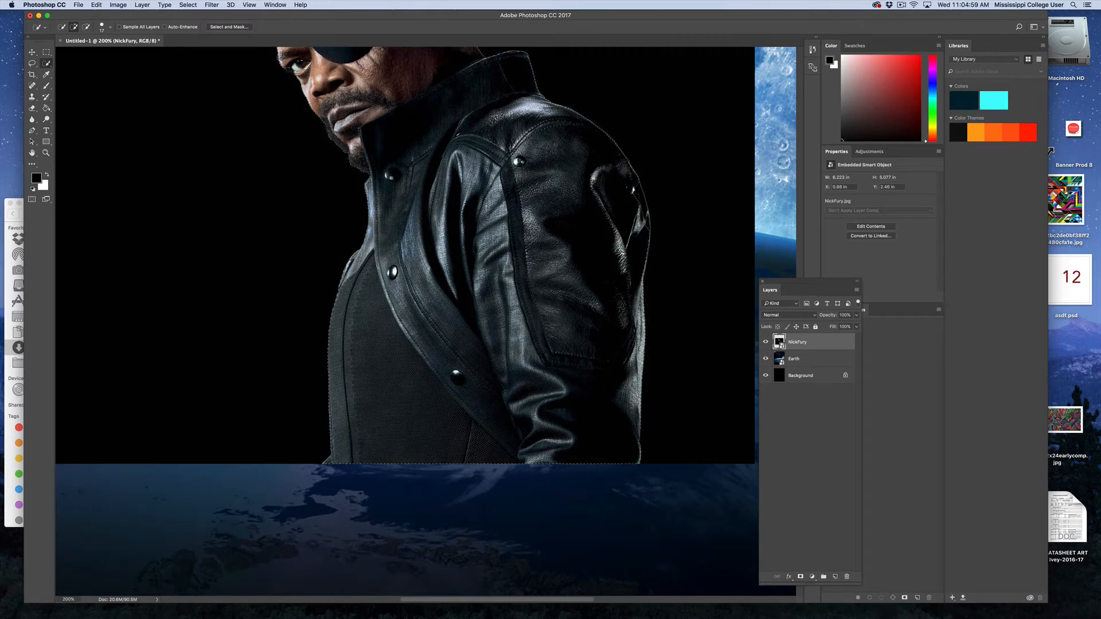
pyautogui.moveTo(643, 399)
pyautogui.mouseDown()
pyautogui.moveTo(628, 324)
pyautogui.moveTo(642, 213)
pyautogui.mouseUp()
pyautogui.scroll(7, 447, 277)
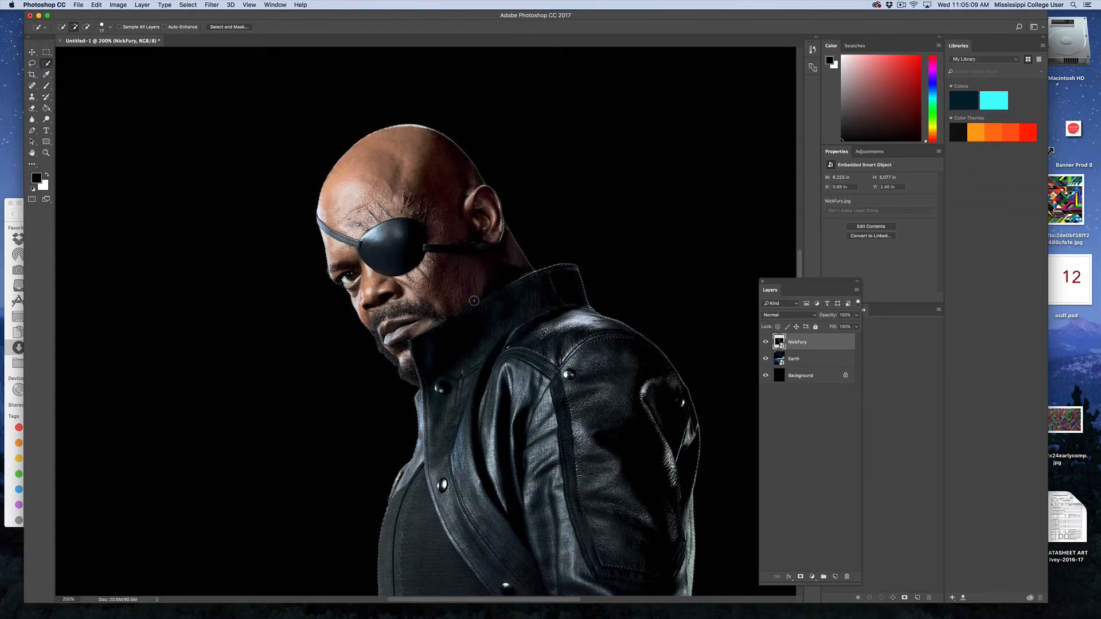
# Step: Add a layer mask to the NickFury layer from the figure's selection, and activate the Move tool
pyautogui.press('super+0')
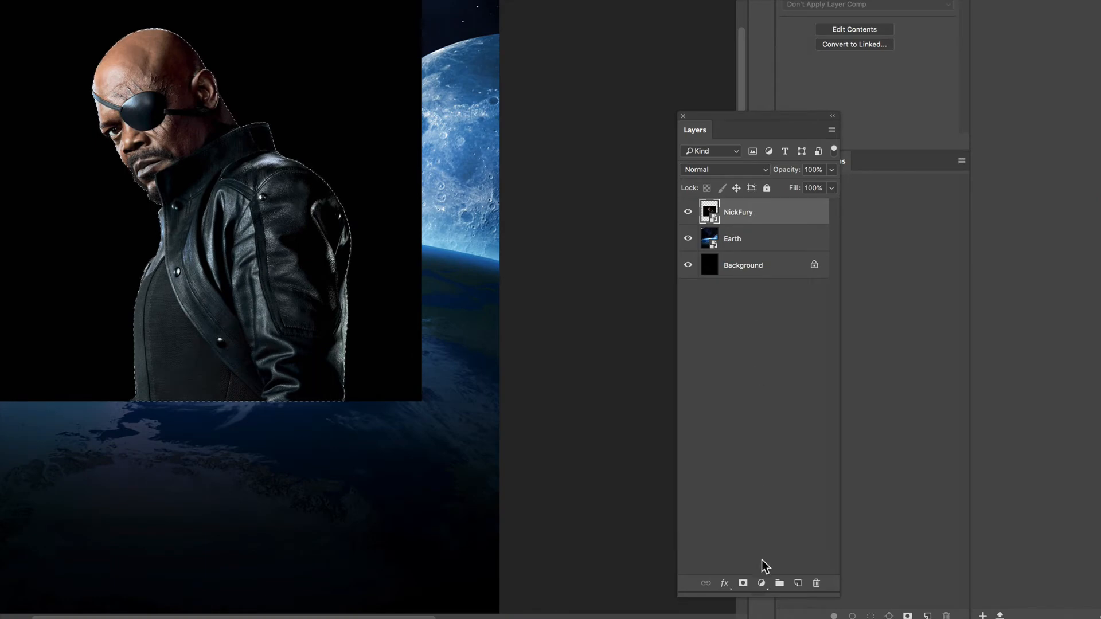
pyautogui.click(743, 583)
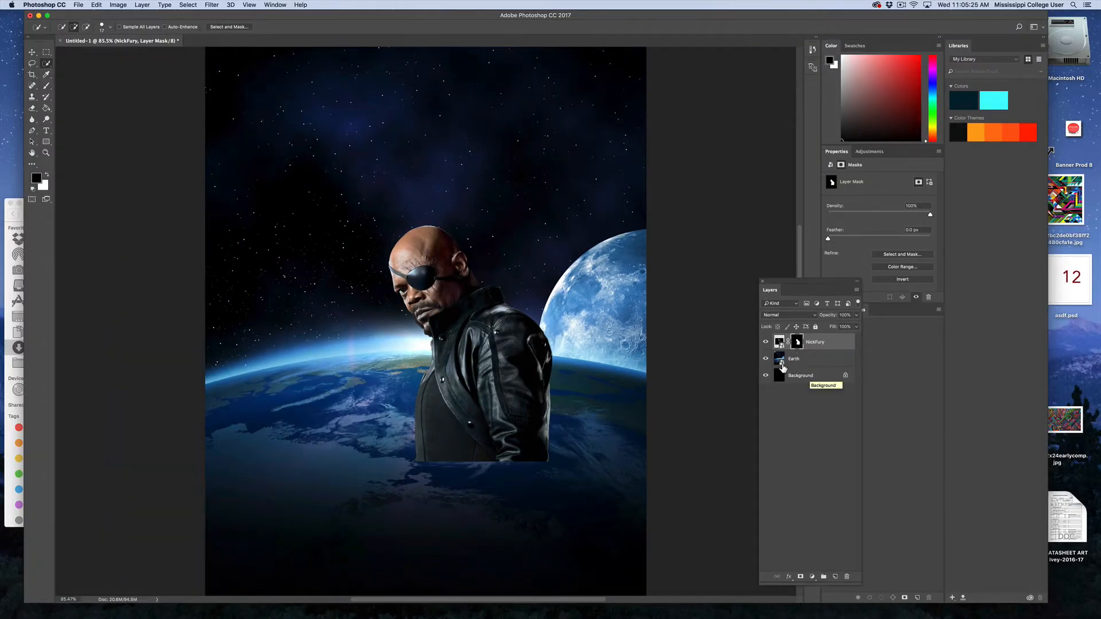
pyautogui.press('v')
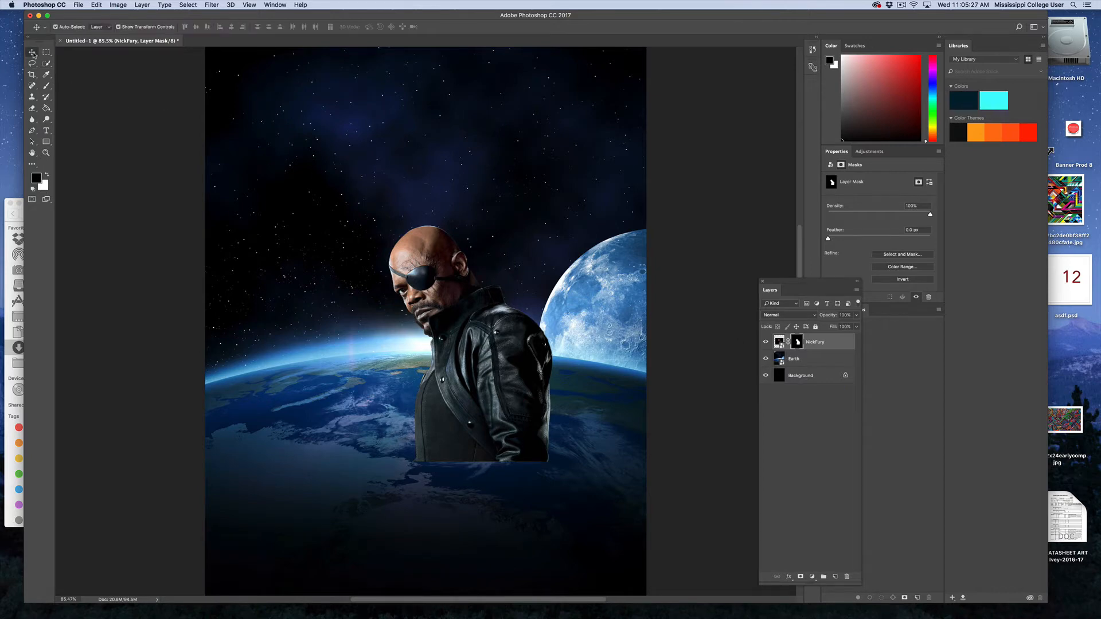
# Step: Move Nick Fury to the poster's upper-left area above Earth's horizon and scale him up to about 127%
pyautogui.moveTo(485, 379)
pyautogui.mouseDown()
pyautogui.moveTo(383, 342)
pyautogui.moveTo(361, 311)
pyautogui.mouseUp()
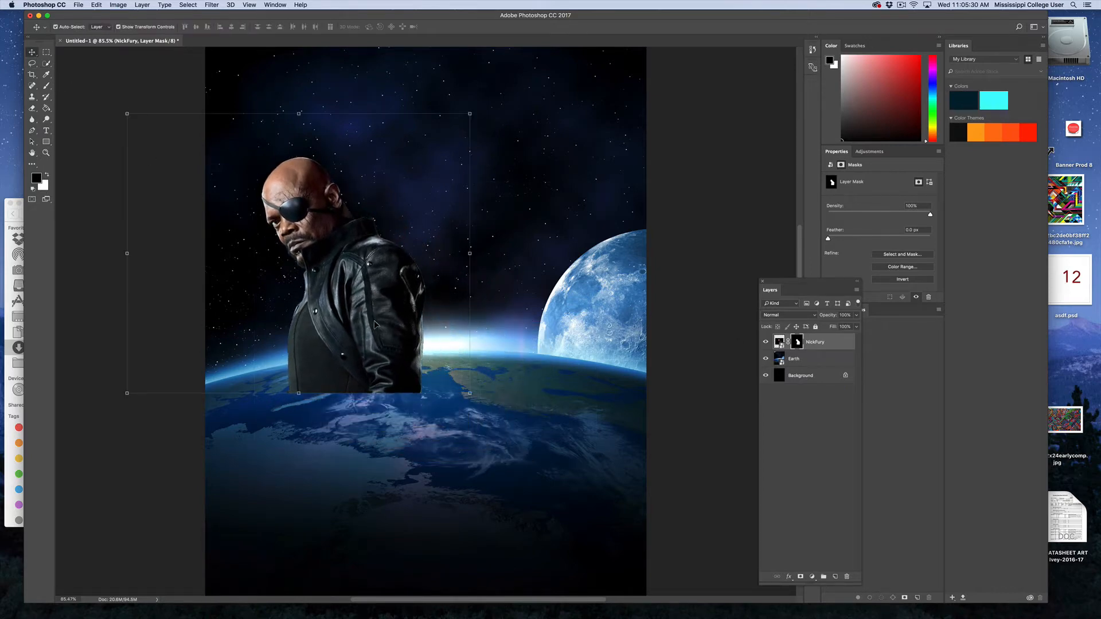
pyautogui.click(96, 4)
pyautogui.moveTo(150, 196)
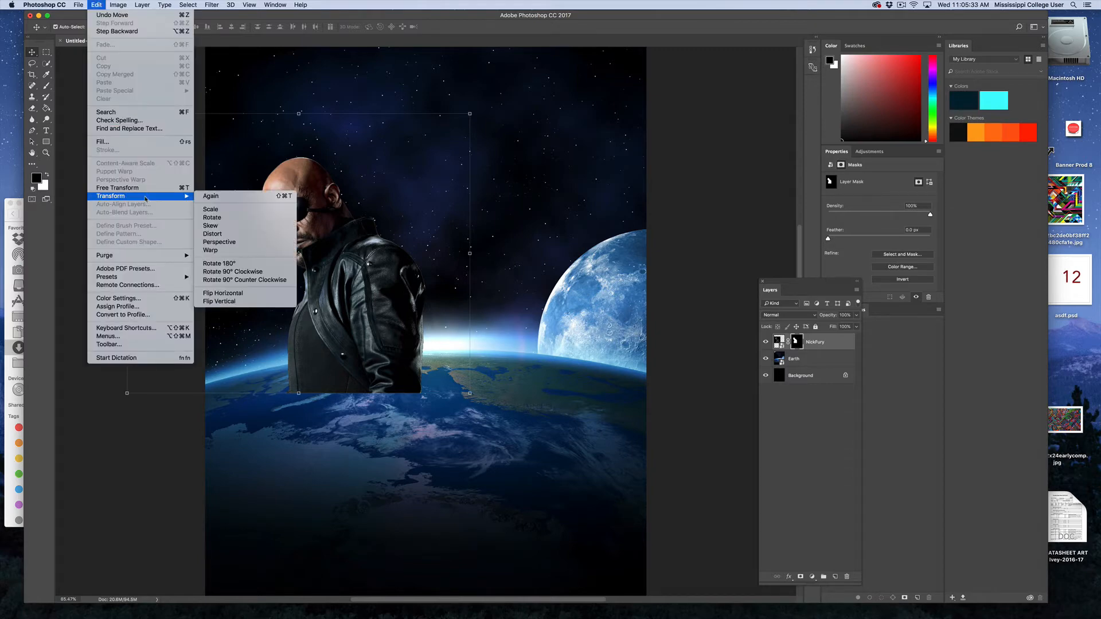
pyautogui.click(212, 209)
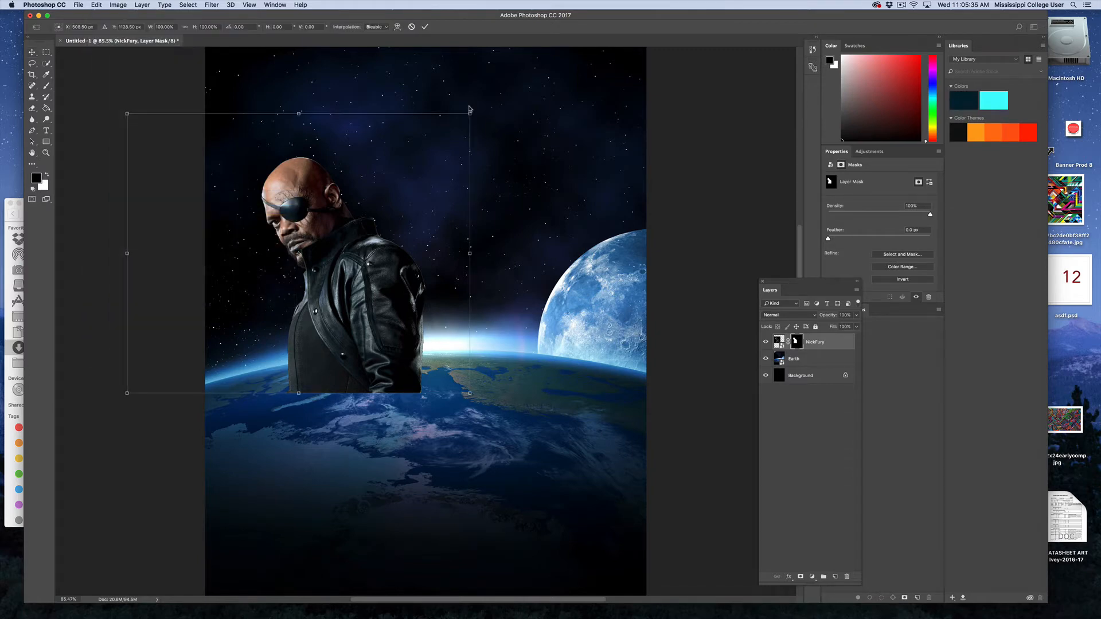
pyautogui.moveTo(471, 113); pyautogui.dragTo(558, 43)
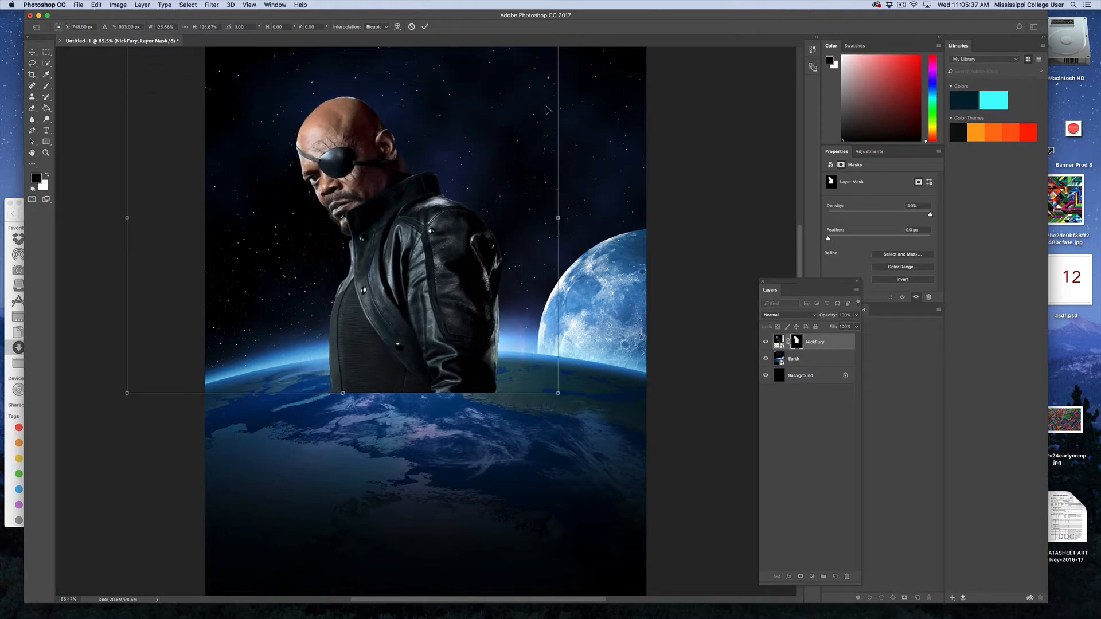
pyautogui.moveTo(450, 268); pyautogui.dragTo(402, 285)
pyautogui.moveTo(413, 278); pyautogui.dragTo(414, 277)
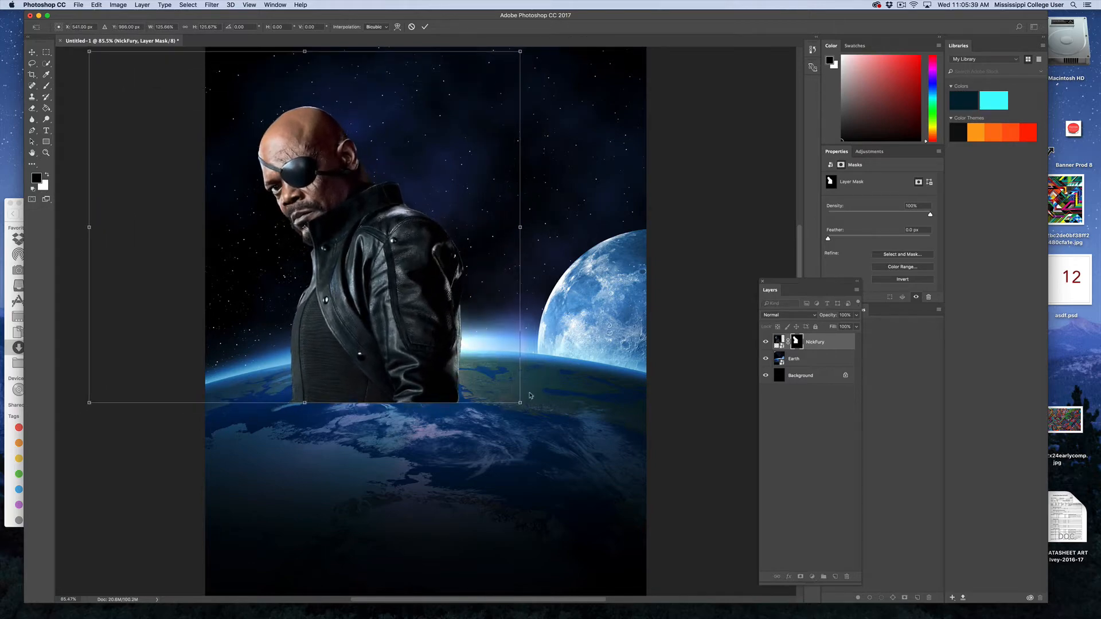
pyautogui.moveTo(519, 404); pyautogui.dragTo(524, 406)
pyautogui.moveTo(402, 302); pyautogui.dragTo(407, 308)
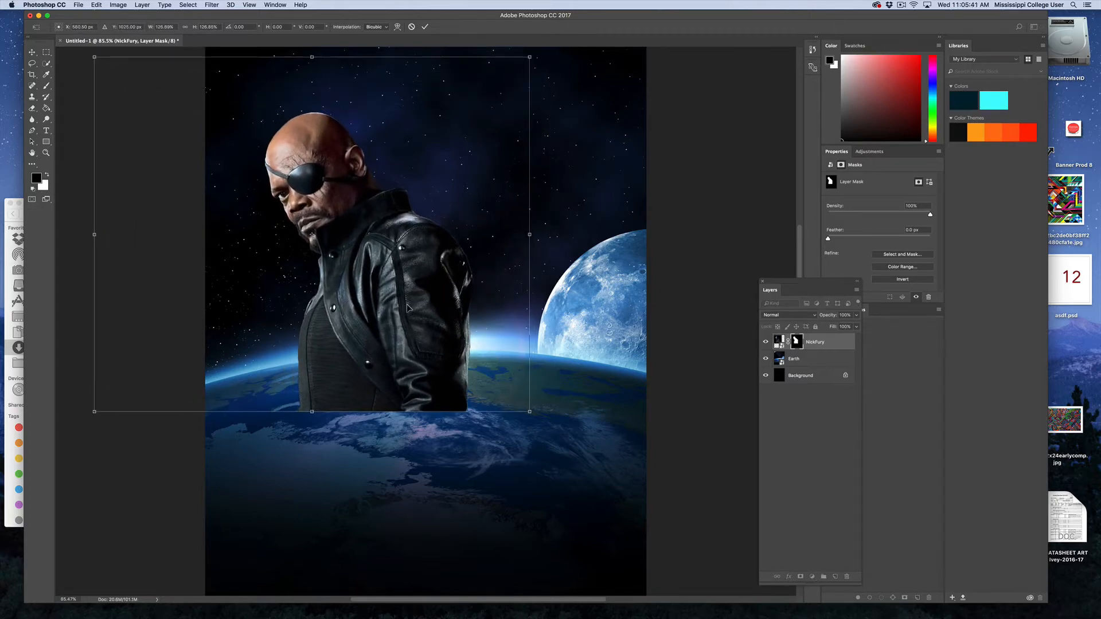
pyautogui.press('Return')
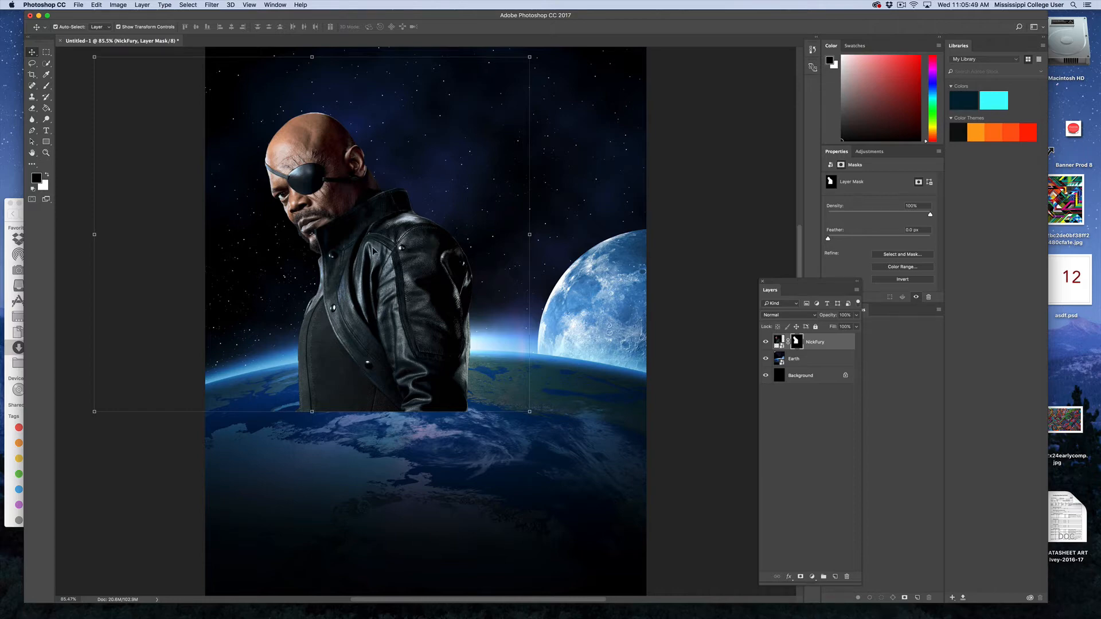
# Step: Target the NickFury layer's mask and set up a soft black Brush at 300 px with 0% hardness
pyautogui.click(360, 423)
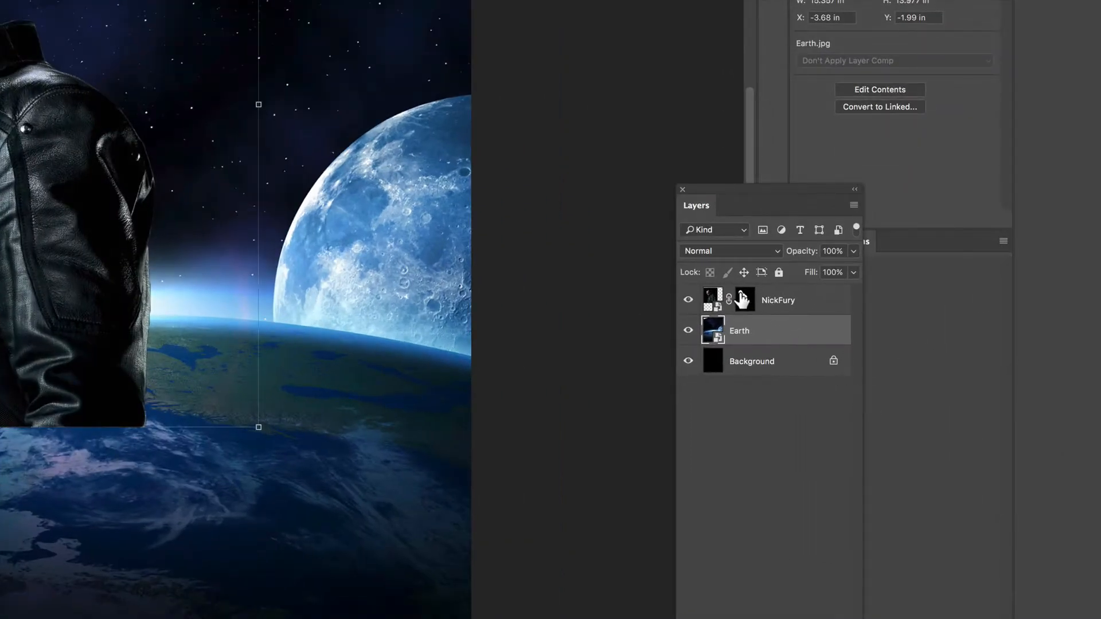
pyautogui.click(742, 299)
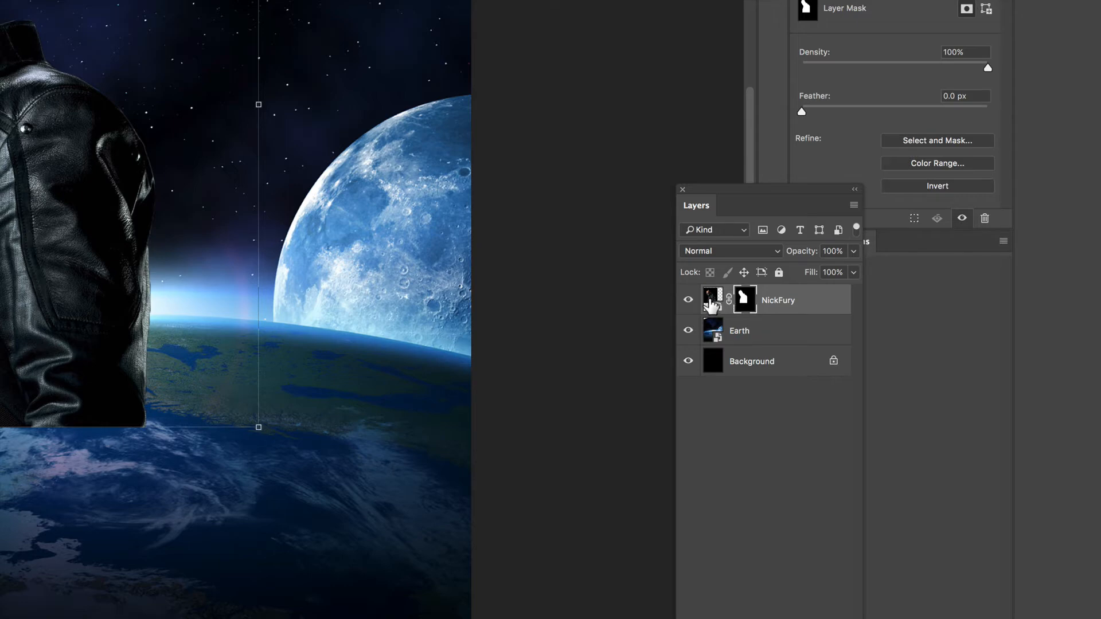
pyautogui.click(711, 303)
pyautogui.click(744, 301)
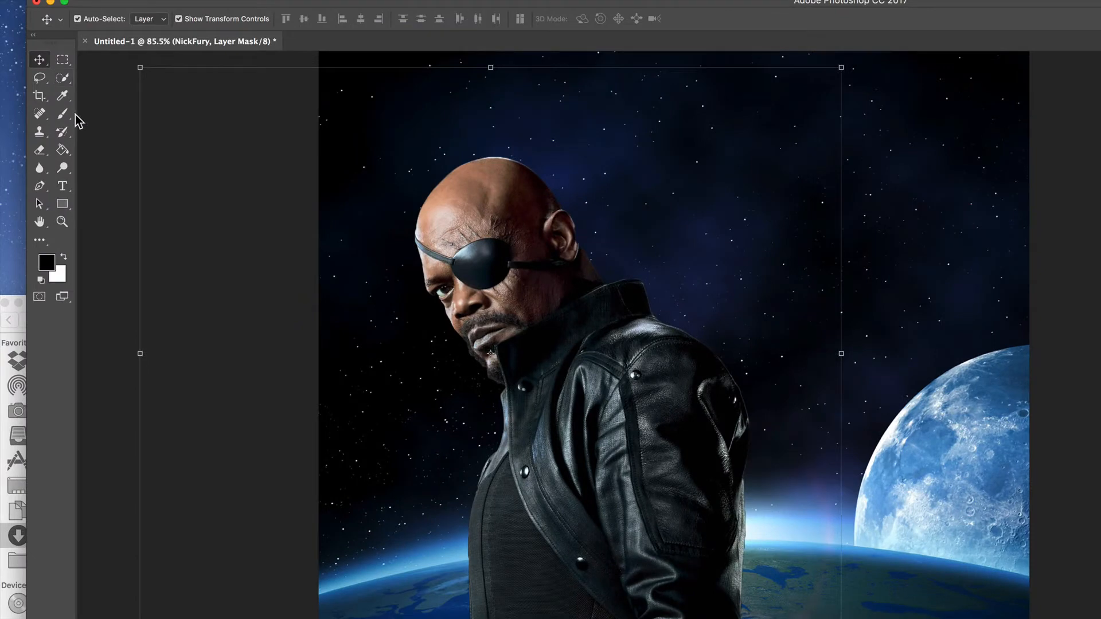
pyautogui.moveTo(46, 85); pyautogui.dragTo(108, 113)
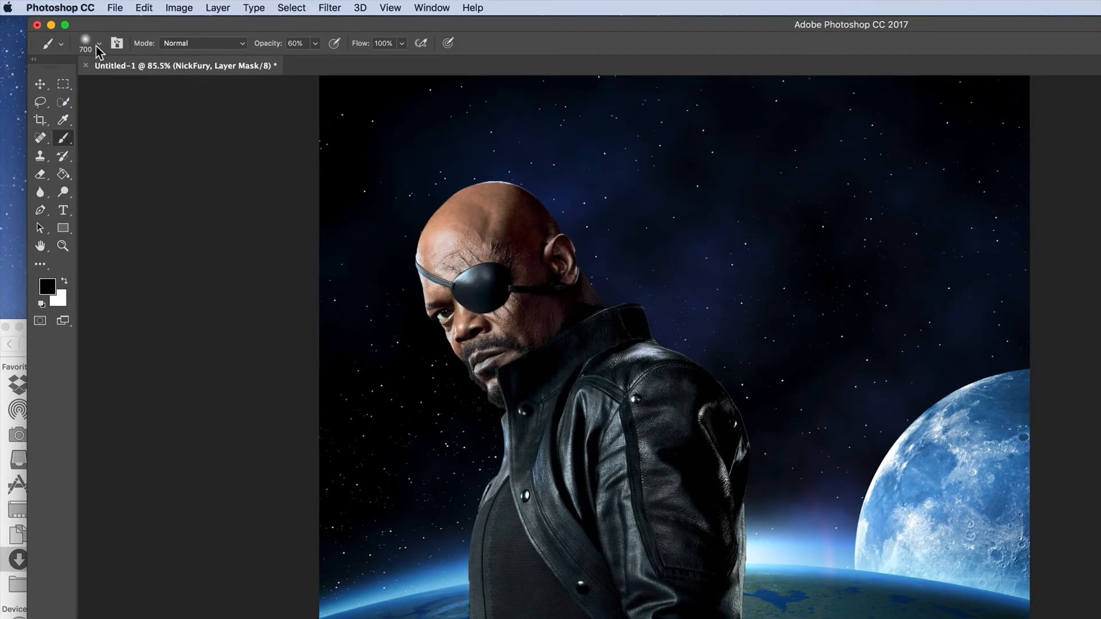
pyautogui.click(98, 47)
pyautogui.moveTo(177, 87); pyautogui.dragTo(175, 89)
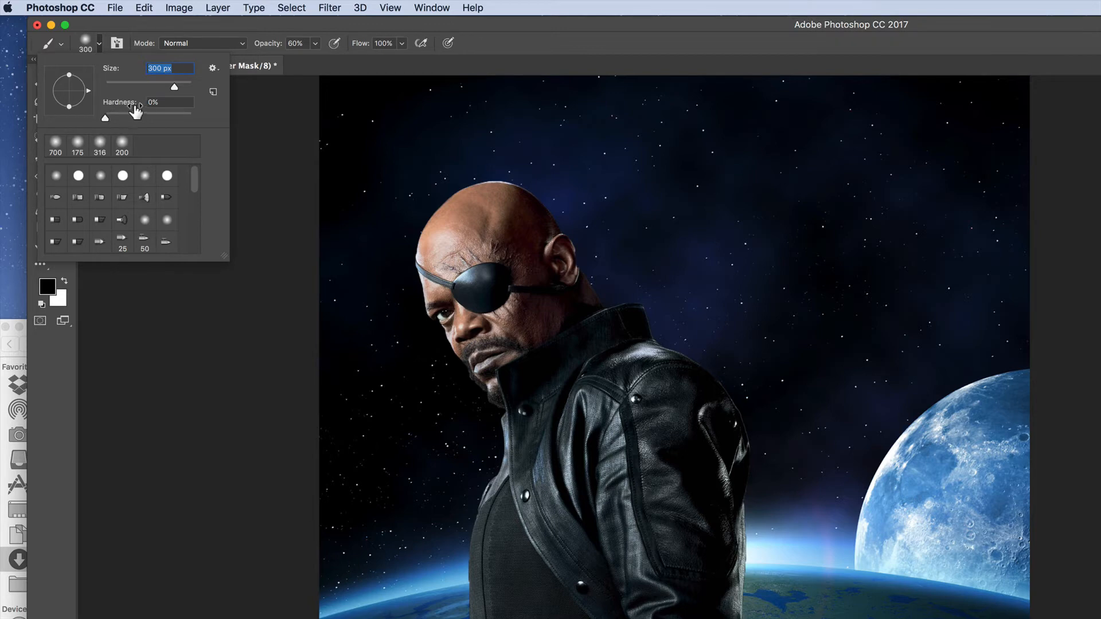
pyautogui.click(135, 108)
pyautogui.click(499, 44)
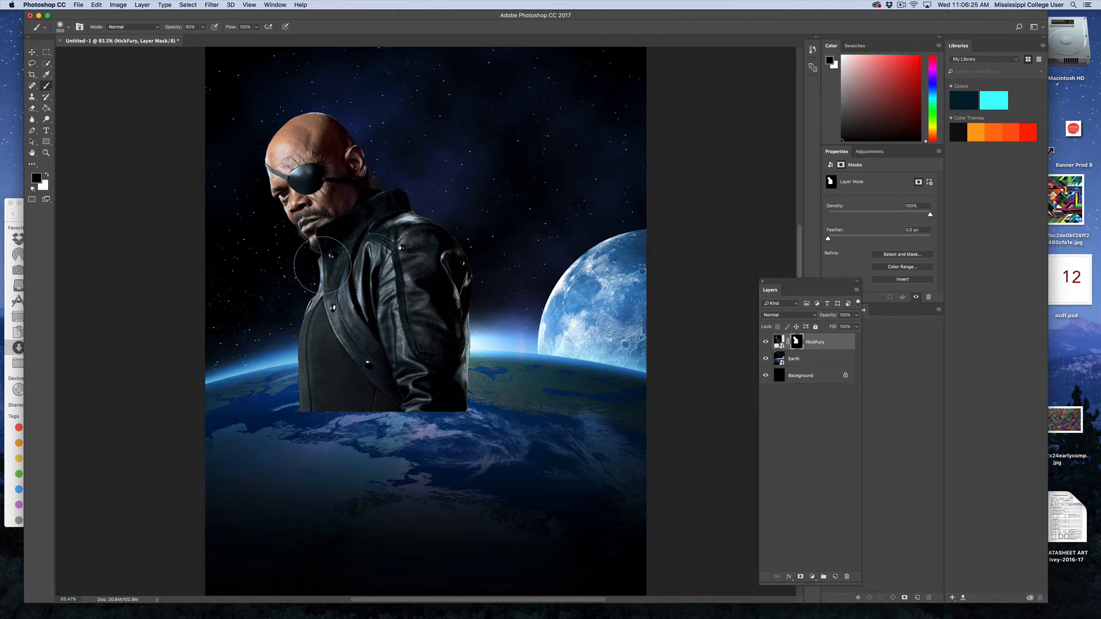
# Step: Fade Nick Fury's lower jacket and sleeve into Earth's horizon by painting black on his mask at 70% and 30% opacity
pyautogui.press('0')
pyautogui.moveTo(460, 359)
pyautogui.mouseDown()
pyautogui.moveTo(428, 407)
pyautogui.moveTo(403, 411)
pyautogui.moveTo(505, 376)
pyautogui.moveTo(437, 427)
pyautogui.moveTo(437, 411)
pyautogui.moveTo(321, 432)
pyautogui.moveTo(261, 430)
pyautogui.moveTo(334, 426)
pyautogui.moveTo(298, 419)
pyautogui.moveTo(354, 415)
pyautogui.moveTo(452, 377)
pyautogui.moveTo(498, 342)
pyautogui.moveTo(502, 288)
pyautogui.moveTo(457, 377)
pyautogui.mouseUp()
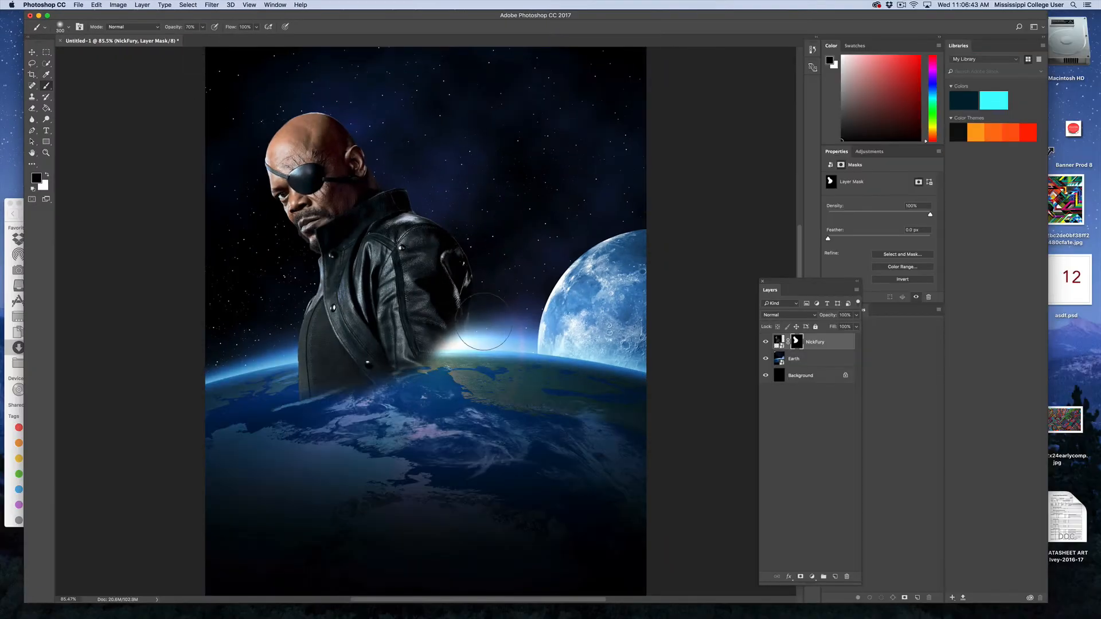
pyautogui.press('3')
pyautogui.moveTo(484, 321)
pyautogui.mouseDown()
pyautogui.moveTo(444, 323)
pyautogui.moveTo(294, 389)
pyautogui.moveTo(324, 390)
pyautogui.moveTo(482, 298)
pyautogui.moveTo(469, 319)
pyautogui.moveTo(419, 315)
pyautogui.moveTo(461, 353)
pyautogui.mouseUp()
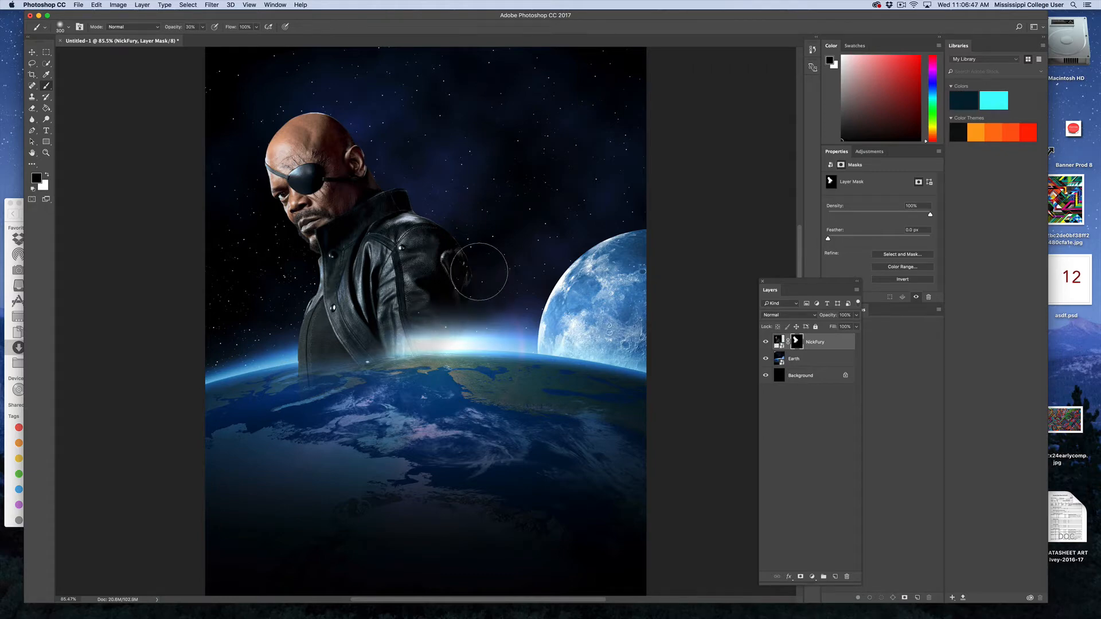
pyautogui.moveTo(342, 351)
pyautogui.mouseDown()
pyautogui.moveTo(317, 391)
pyautogui.moveTo(287, 389)
pyautogui.mouseUp()
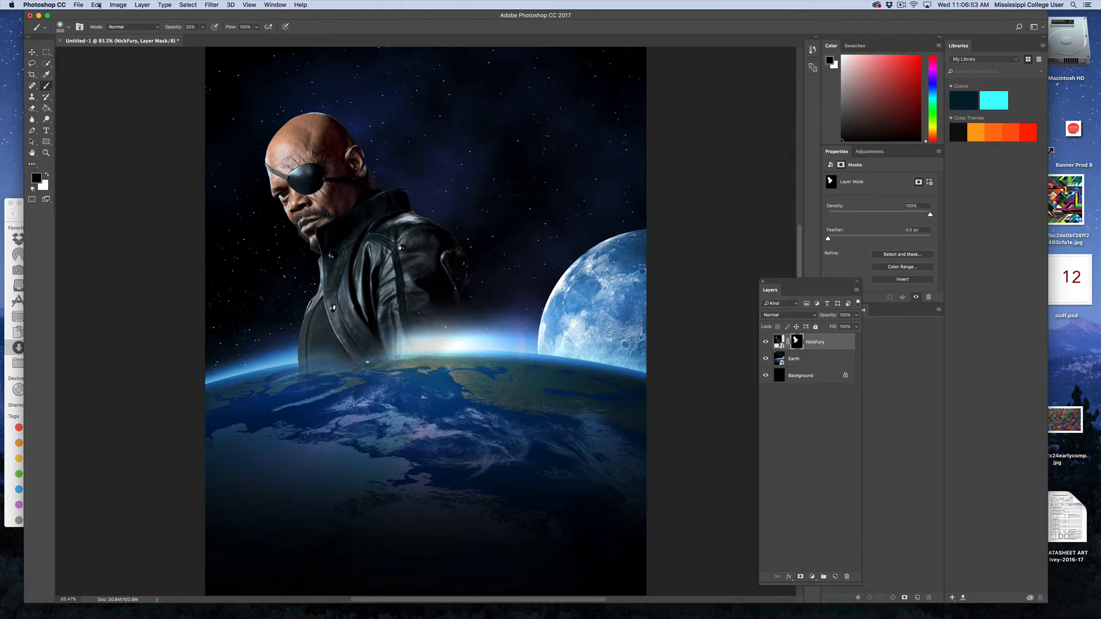
# Step: Place BlackWidow.jpg as an embedded image above the NickFury layer and commit it at its original size
pyautogui.click(97, 5)
pyautogui.moveTo(74, 4)
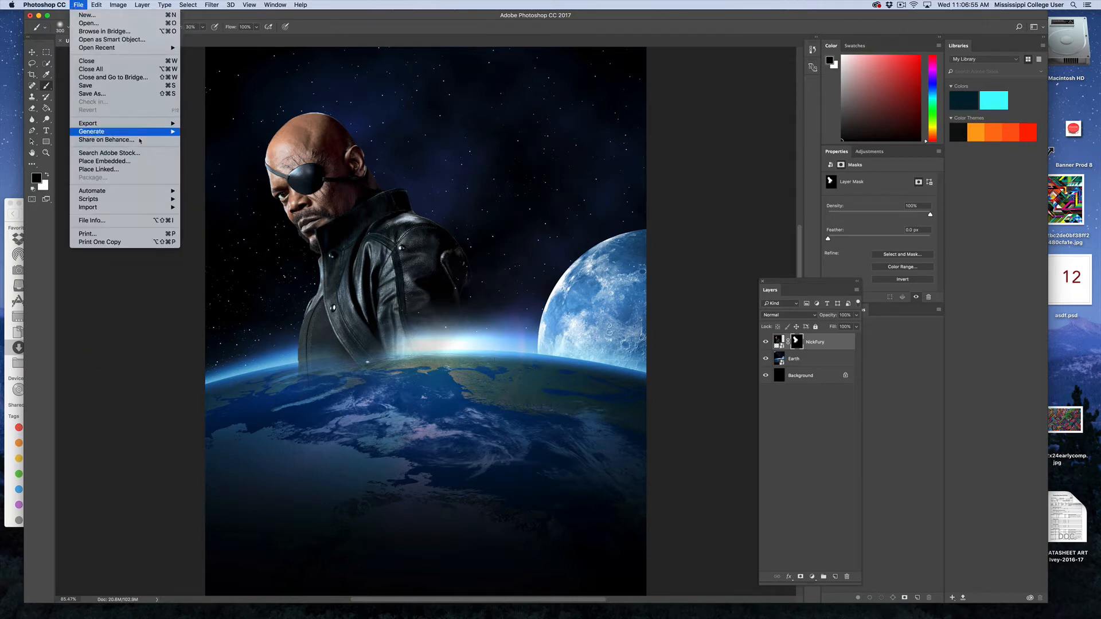
pyautogui.click(103, 161)
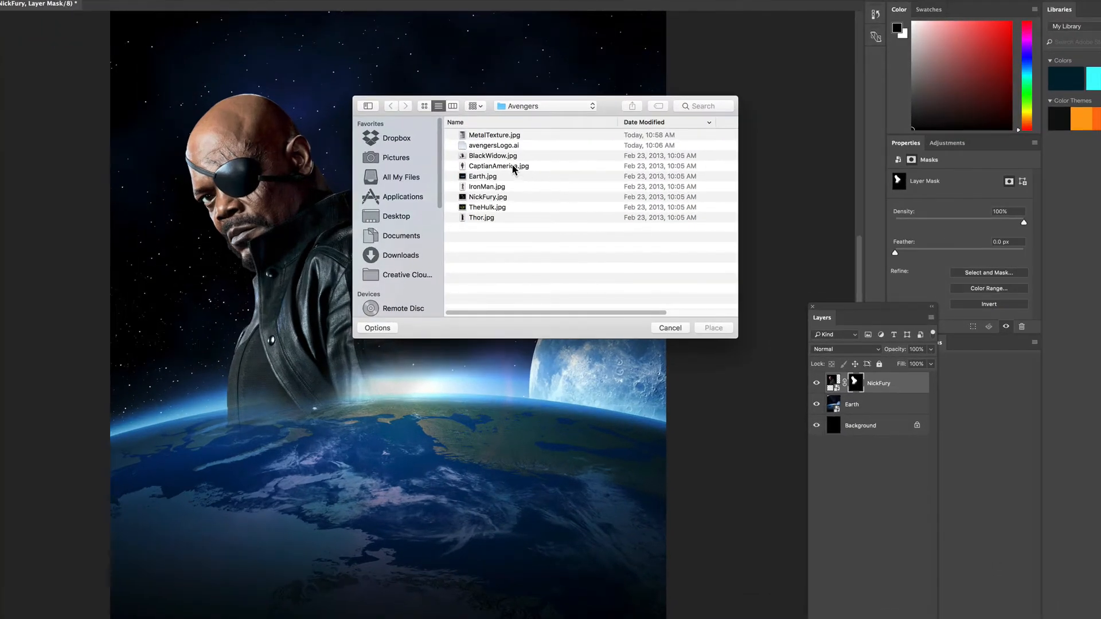
pyautogui.click(515, 163)
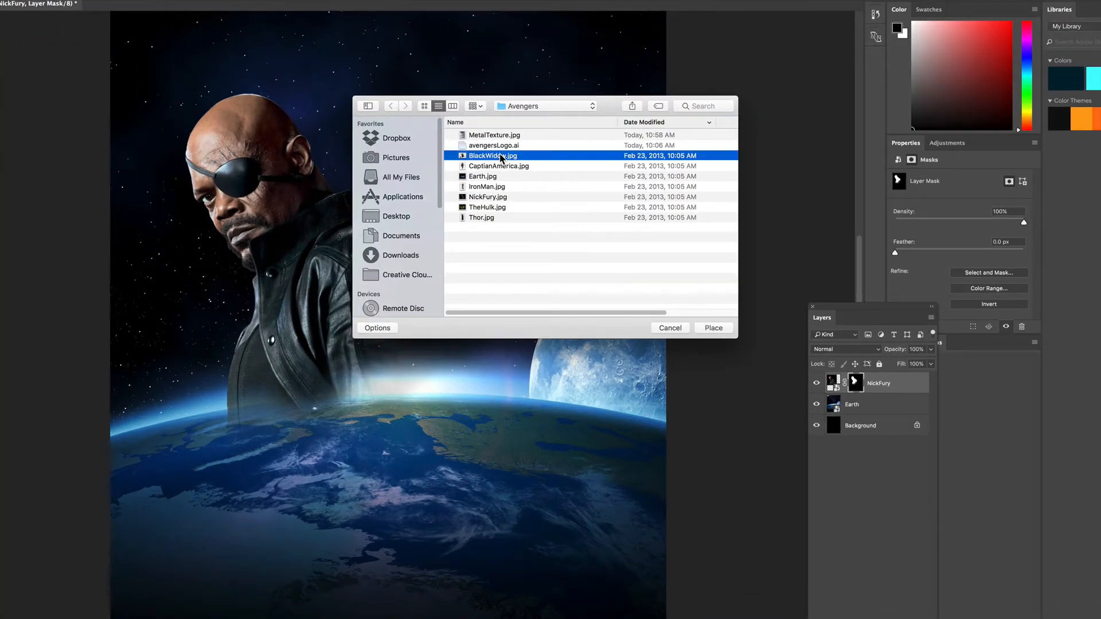
pyautogui.click(714, 327)
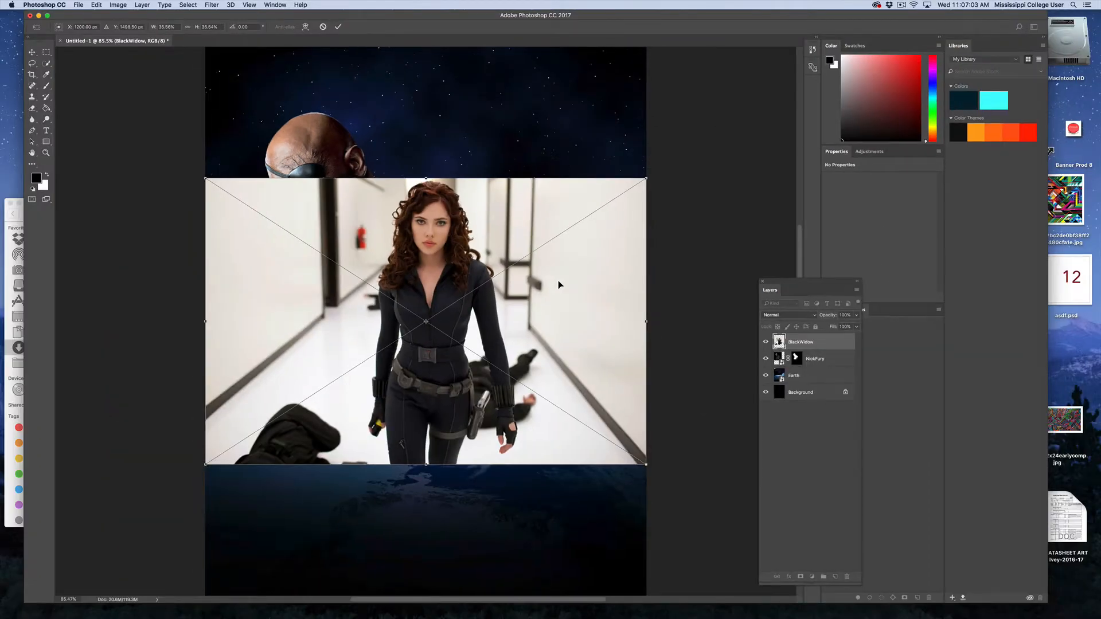
pyautogui.press('Return')
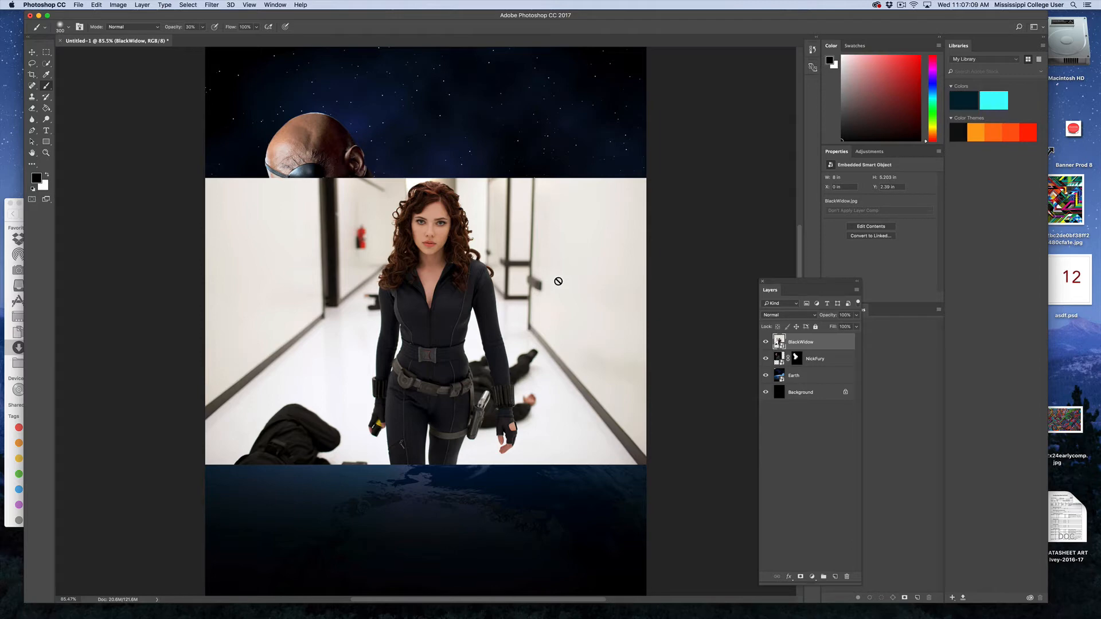
# Step: Select Black Widow's figure with the Quick Selection tool and add a layer mask from the selection
pyautogui.press('super+plus')
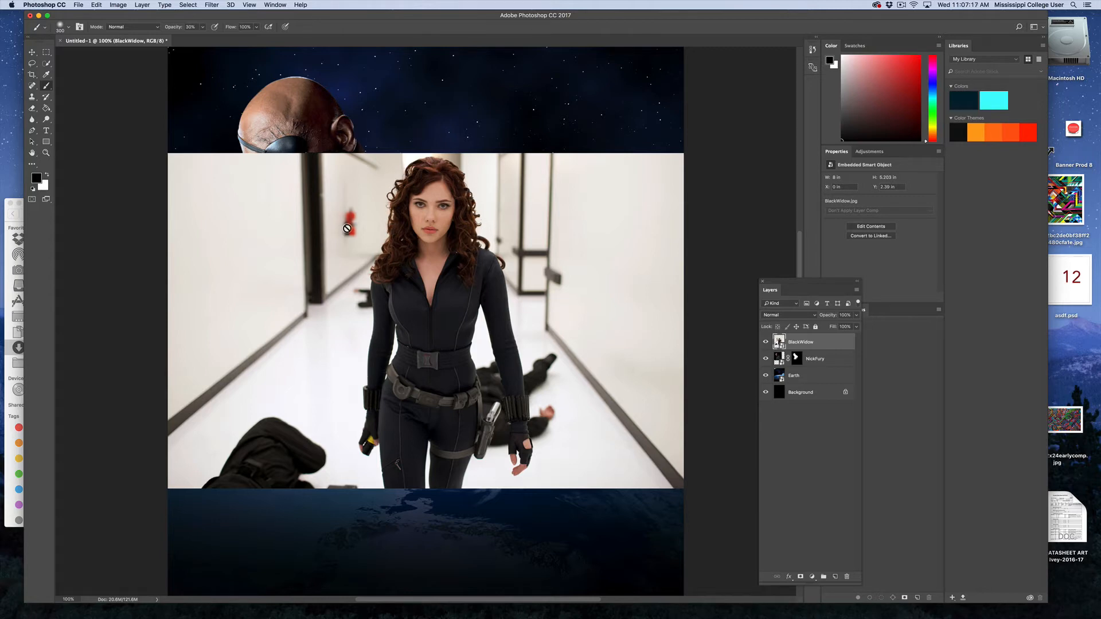
pyautogui.click(46, 64)
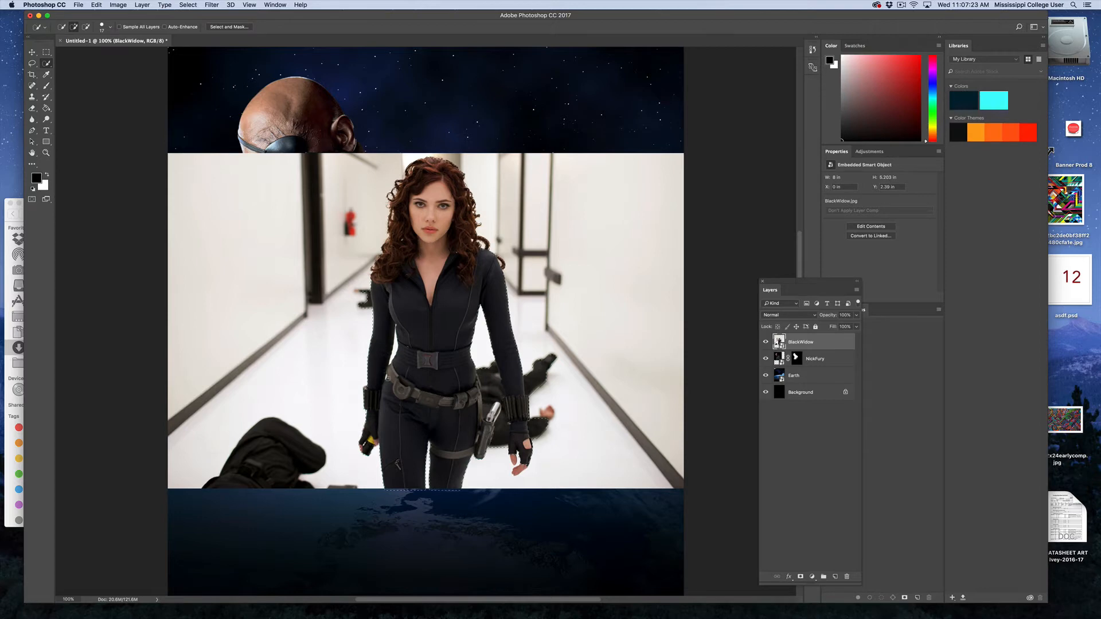
pyautogui.moveTo(445, 324); pyautogui.dragTo(485, 305)
pyautogui.click(800, 577)
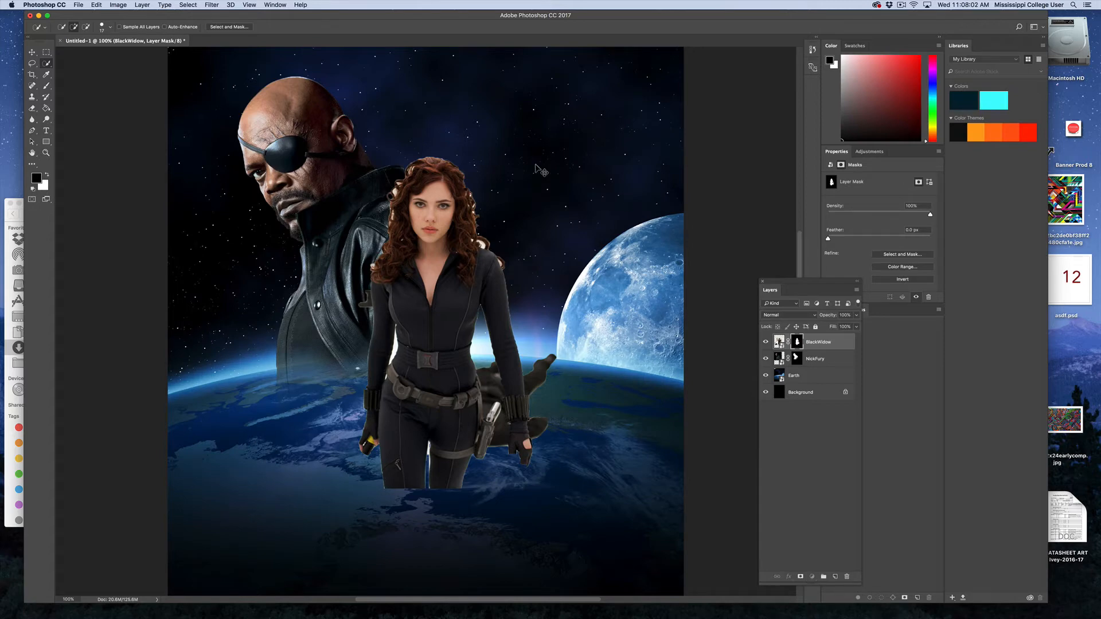
# Step: Open Black Widow's mask in Select and Mask and preview it on black at about 72% opacity
pyautogui.press('super+plus')
pyautogui.moveTo(535, 165); pyautogui.dragTo(527, 280)
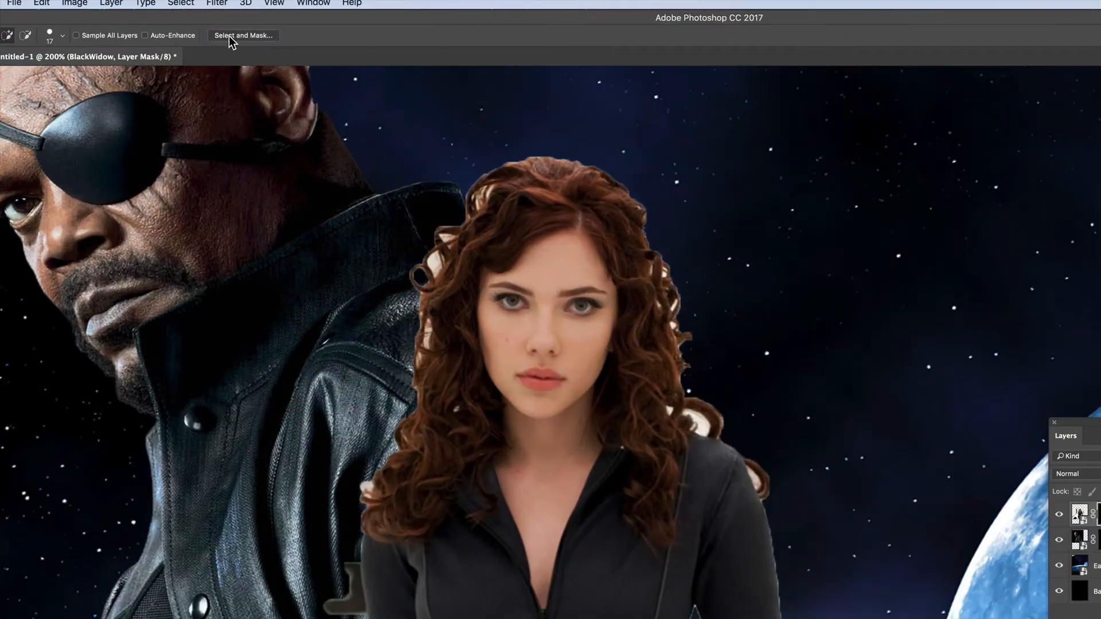
pyautogui.click(229, 36)
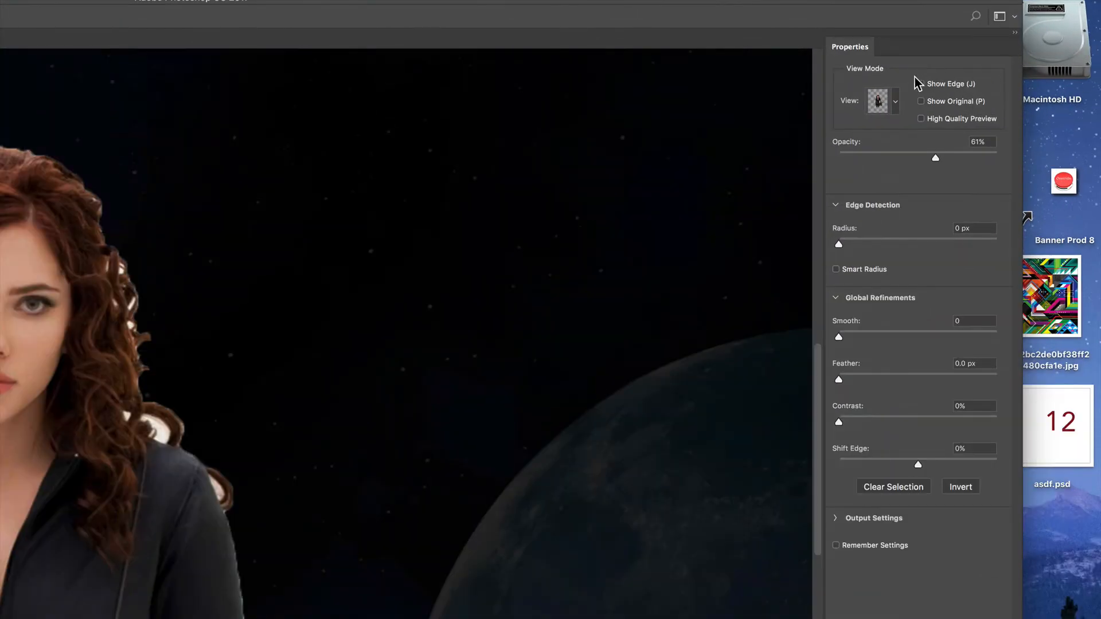
pyautogui.click(970, 80)
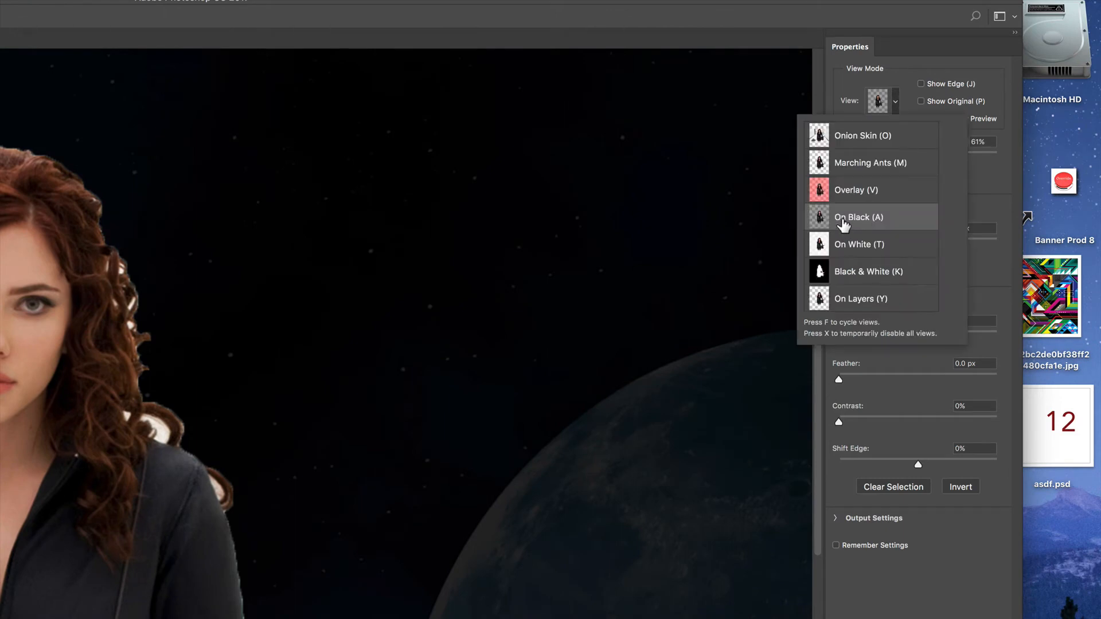
pyautogui.click(932, 36)
pyautogui.moveTo(937, 160)
pyautogui.mouseDown()
pyautogui.moveTo(965, 161)
pyautogui.moveTo(941, 162)
pyautogui.moveTo(954, 162)
pyautogui.mouseUp()
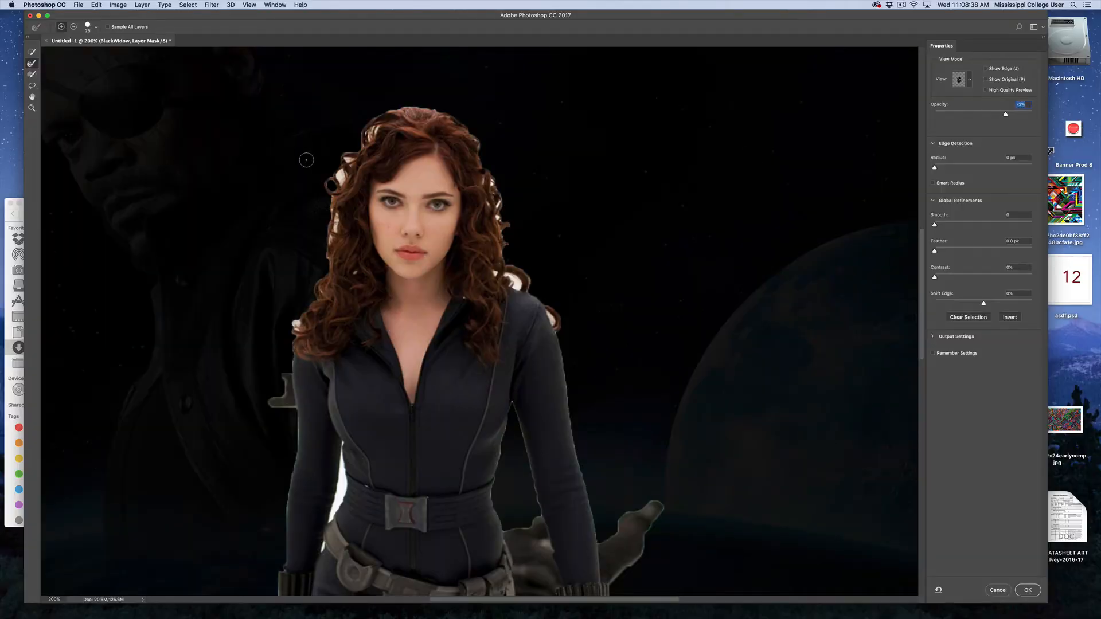
# Step: Refine Black Widow's curly hair outline and the gap between arm and waist with a size 30 Refine Edge Brush, and apply the result
pyautogui.press(']')
pyautogui.moveTo(350, 155)
pyautogui.mouseDown()
pyautogui.moveTo(332, 187)
pyautogui.moveTo(332, 255)
pyautogui.moveTo(332, 231)
pyautogui.moveTo(295, 330)
pyautogui.mouseUp()
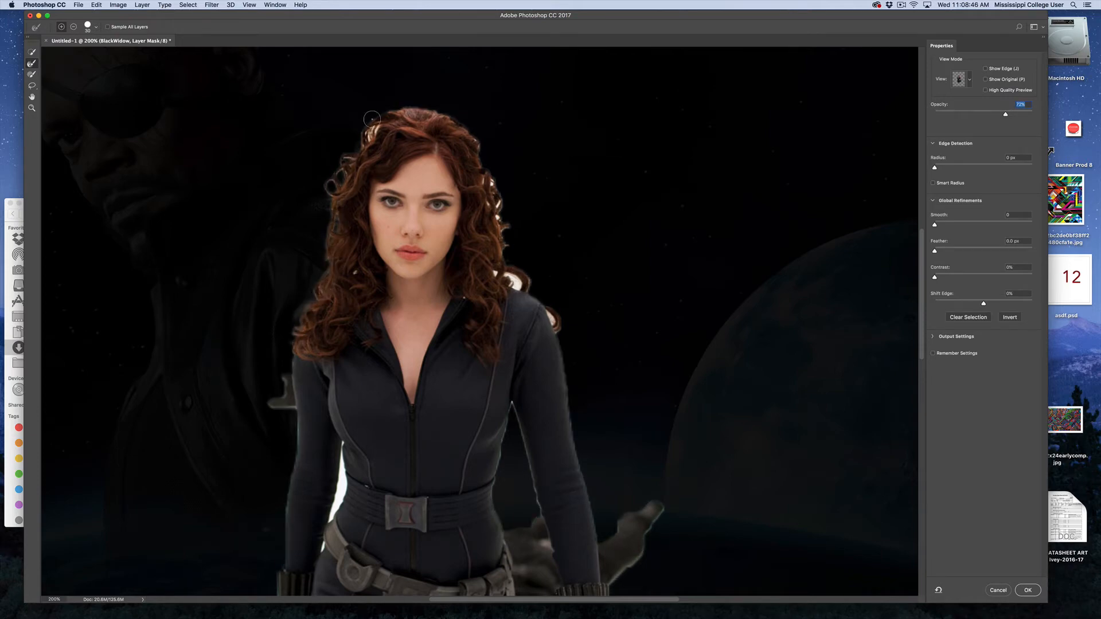
pyautogui.moveTo(373, 119)
pyautogui.mouseDown()
pyautogui.moveTo(368, 145)
pyautogui.moveTo(367, 127)
pyautogui.moveTo(385, 110)
pyautogui.moveTo(466, 132)
pyautogui.moveTo(496, 200)
pyautogui.moveTo(482, 171)
pyautogui.moveTo(500, 277)
pyautogui.moveTo(520, 282)
pyautogui.moveTo(560, 329)
pyautogui.moveTo(546, 310)
pyautogui.mouseUp()
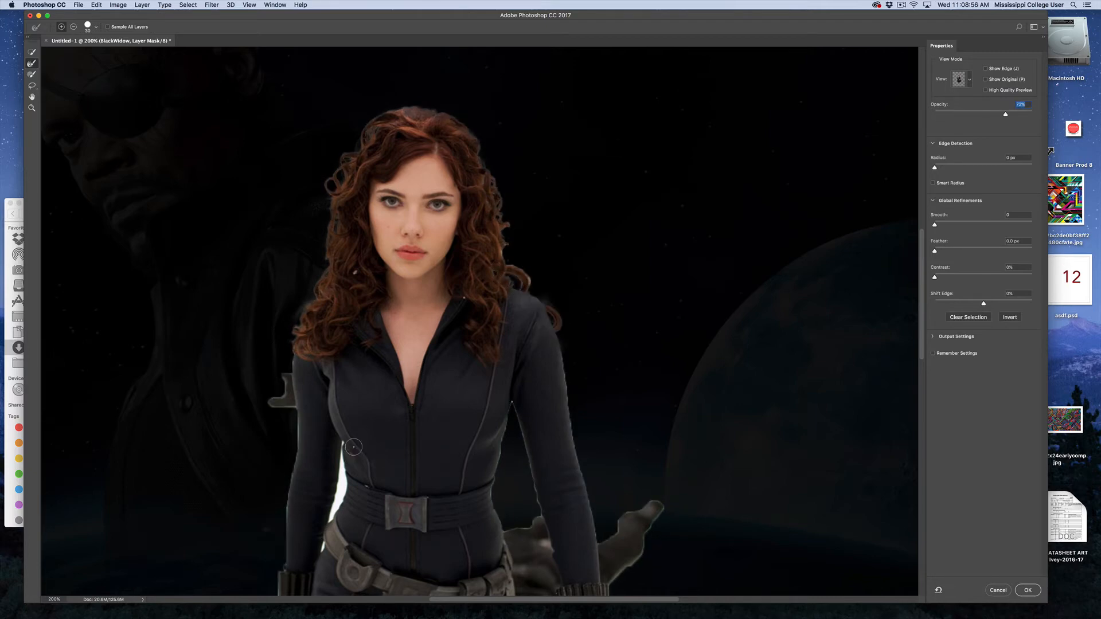
pyautogui.moveTo(338, 457)
pyautogui.mouseDown()
pyautogui.moveTo(336, 518)
pyautogui.moveTo(346, 479)
pyautogui.moveTo(343, 453)
pyautogui.moveTo(332, 543)
pyautogui.moveTo(328, 499)
pyautogui.mouseUp()
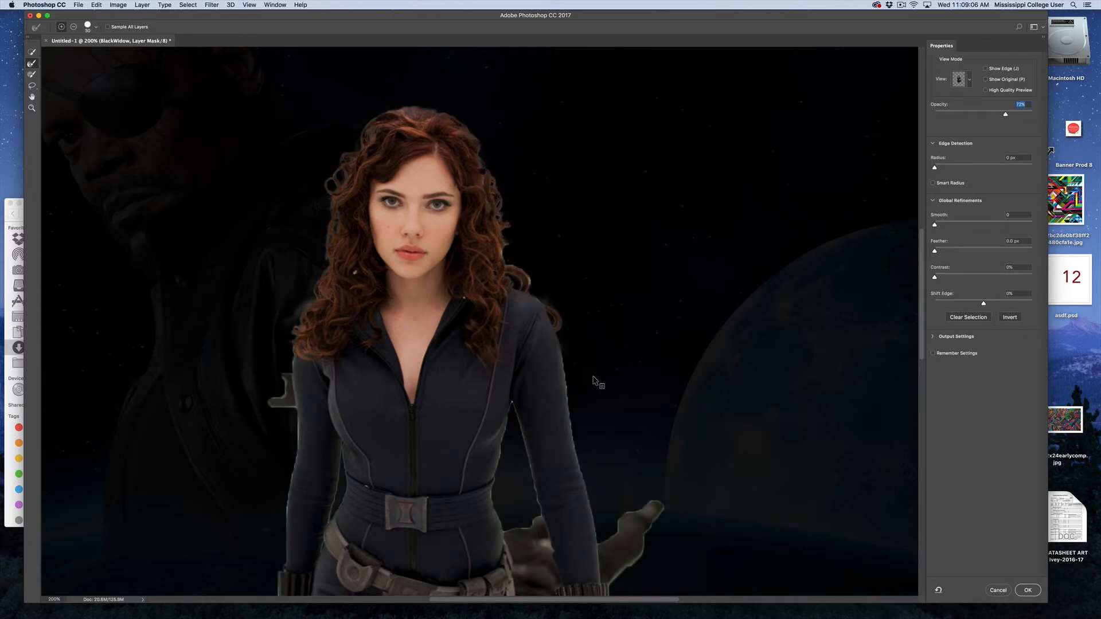
pyautogui.press('super+minus')
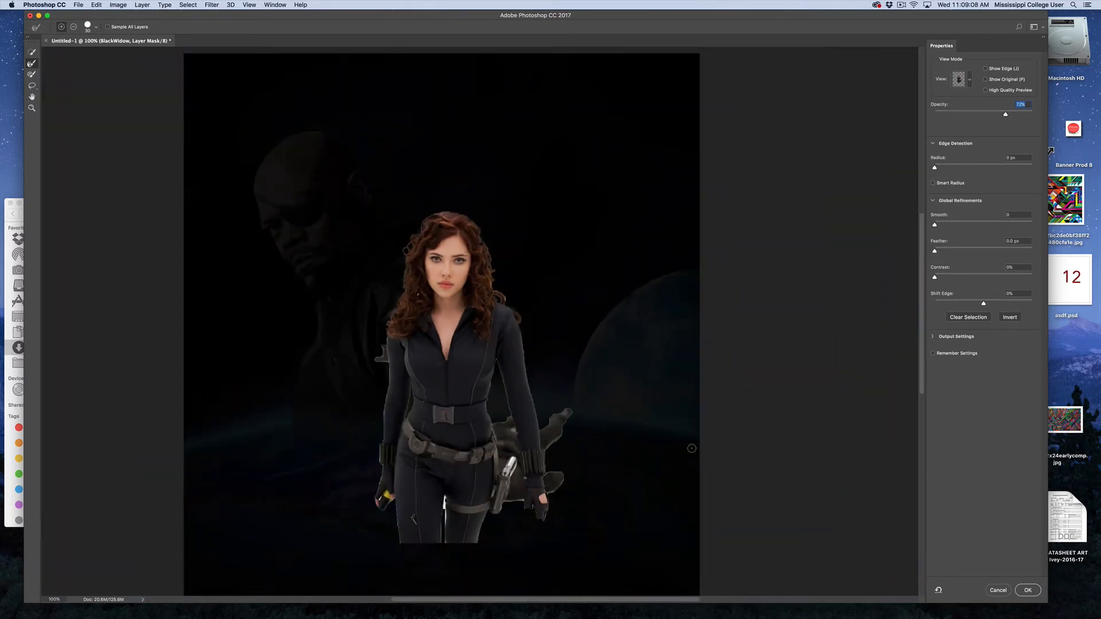
pyautogui.click(1026, 590)
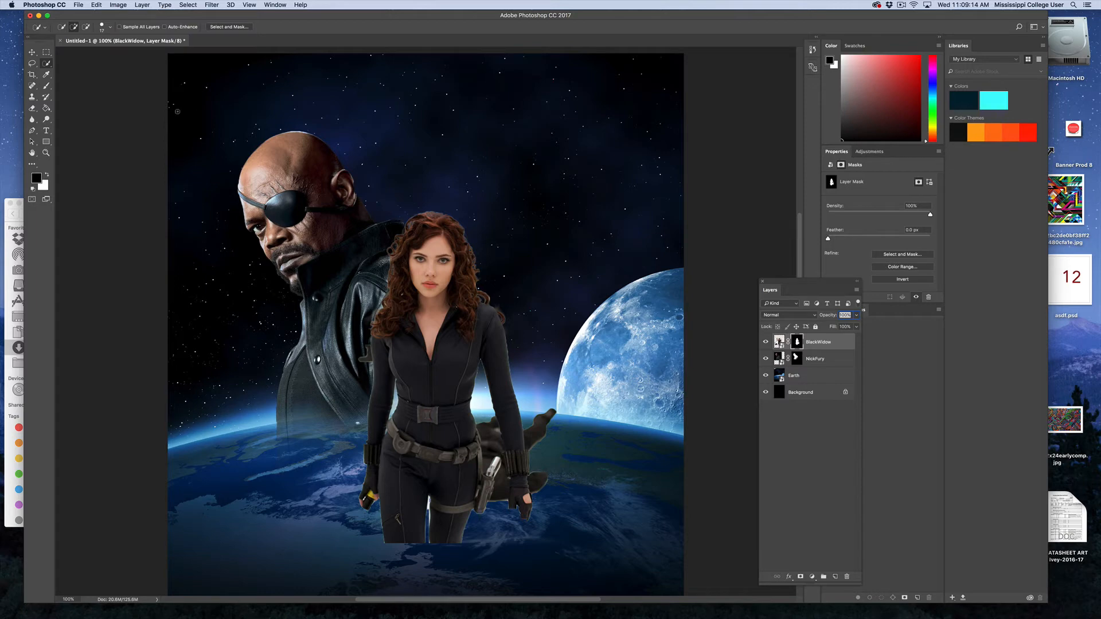
# Step: Fade Black Widow's legs and hands into the Earth by painting black on her mask with a soft brush at 30%, then 60% opacity
pyautogui.press('b')
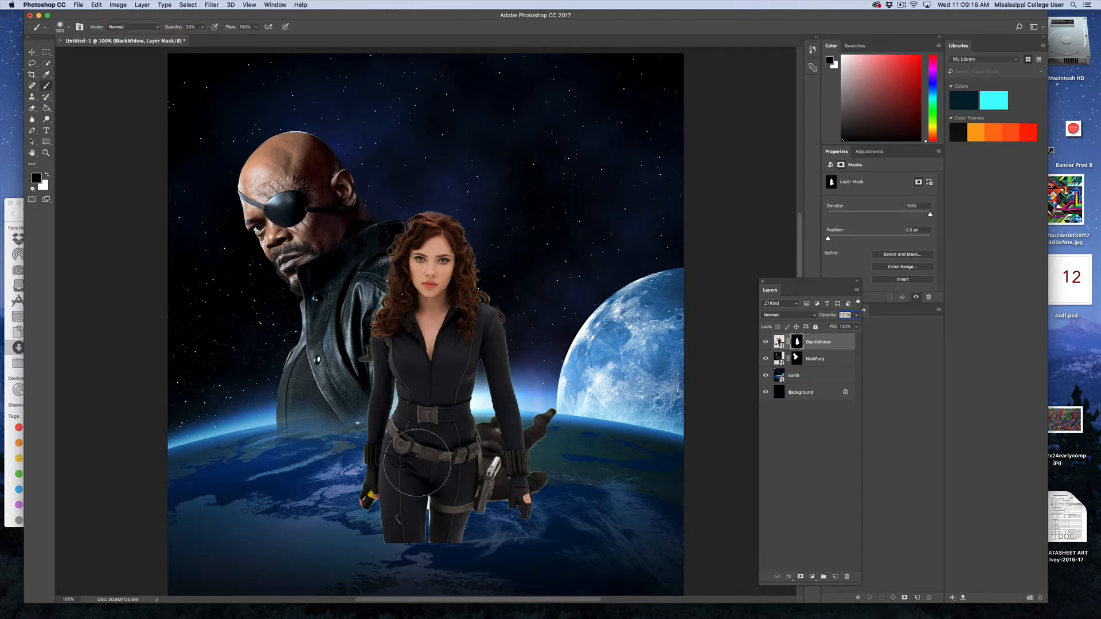
pyautogui.moveTo(418, 463)
pyautogui.mouseDown()
pyautogui.moveTo(396, 461)
pyautogui.moveTo(404, 496)
pyautogui.moveTo(358, 455)
pyautogui.moveTo(400, 543)
pyautogui.moveTo(377, 539)
pyautogui.mouseUp()
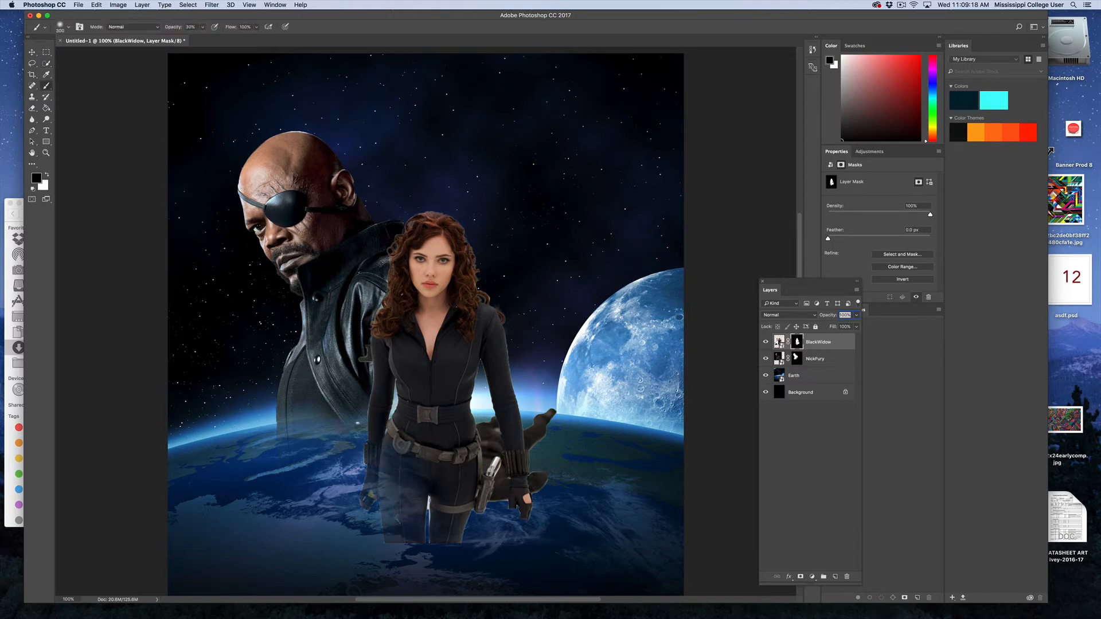
pyautogui.moveTo(504, 467)
pyautogui.mouseDown()
pyautogui.moveTo(531, 452)
pyautogui.moveTo(542, 439)
pyautogui.mouseUp()
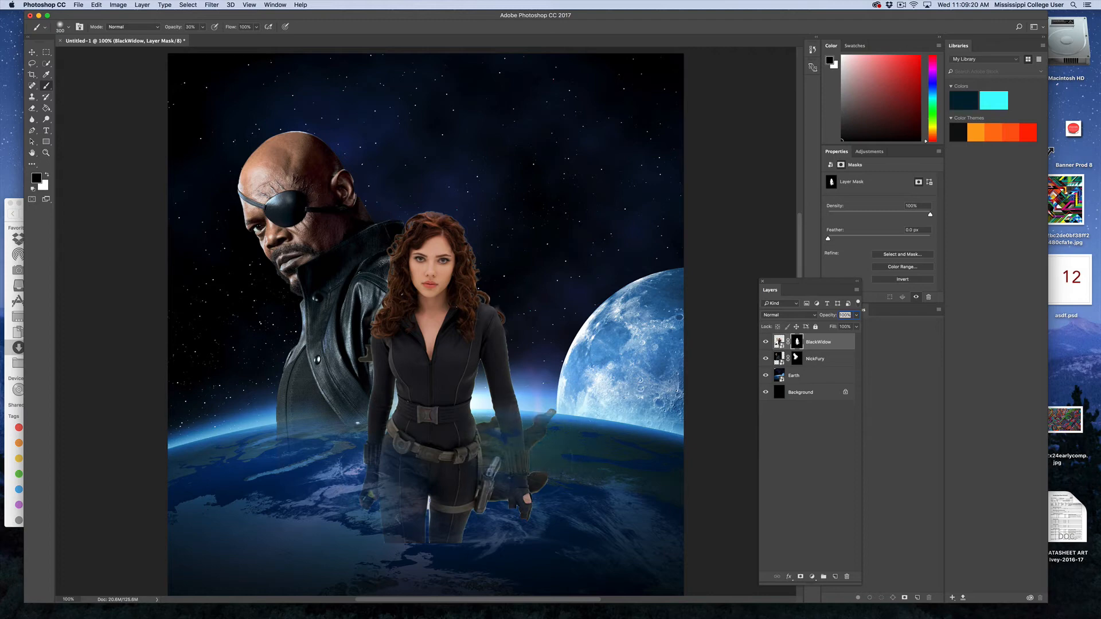
pyautogui.press('6')
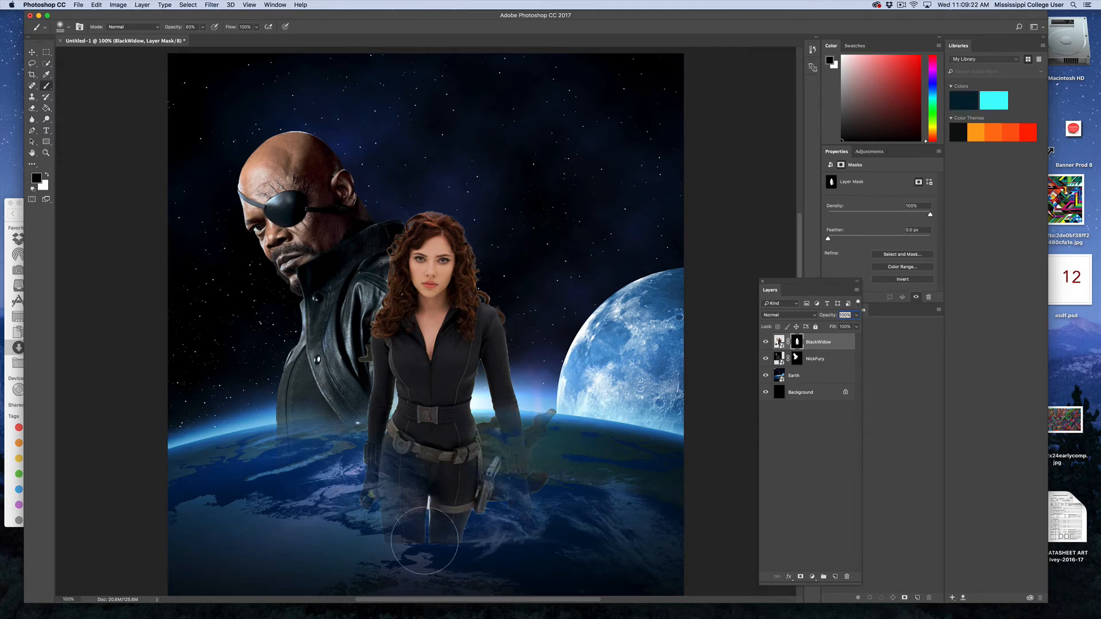
pyautogui.moveTo(448, 533)
pyautogui.mouseDown()
pyautogui.moveTo(529, 527)
pyautogui.moveTo(473, 523)
pyautogui.moveTo(556, 447)
pyautogui.moveTo(517, 438)
pyautogui.moveTo(346, 477)
pyautogui.moveTo(341, 460)
pyautogui.moveTo(358, 486)
pyautogui.moveTo(423, 519)
pyautogui.moveTo(411, 519)
pyautogui.moveTo(419, 528)
pyautogui.moveTo(463, 523)
pyautogui.moveTo(526, 443)
pyautogui.moveTo(558, 435)
pyautogui.moveTo(481, 439)
pyautogui.moveTo(466, 497)
pyautogui.mouseUp()
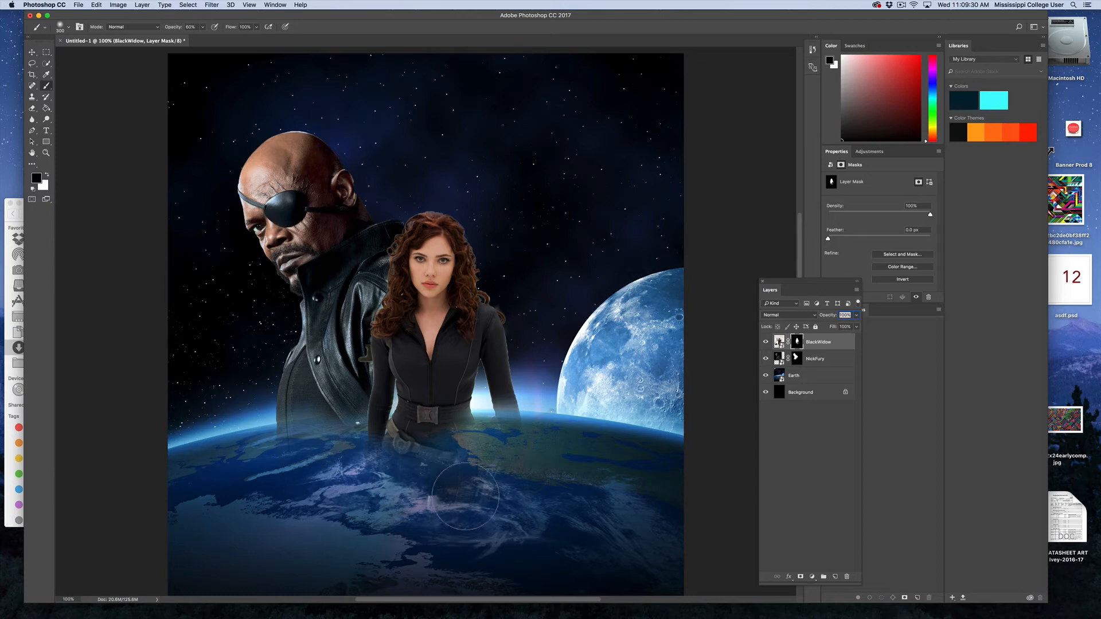
# Step: Move Black Widow up above the Earth's horizon and place her layer beneath the NickFury layer
pyautogui.press('v')
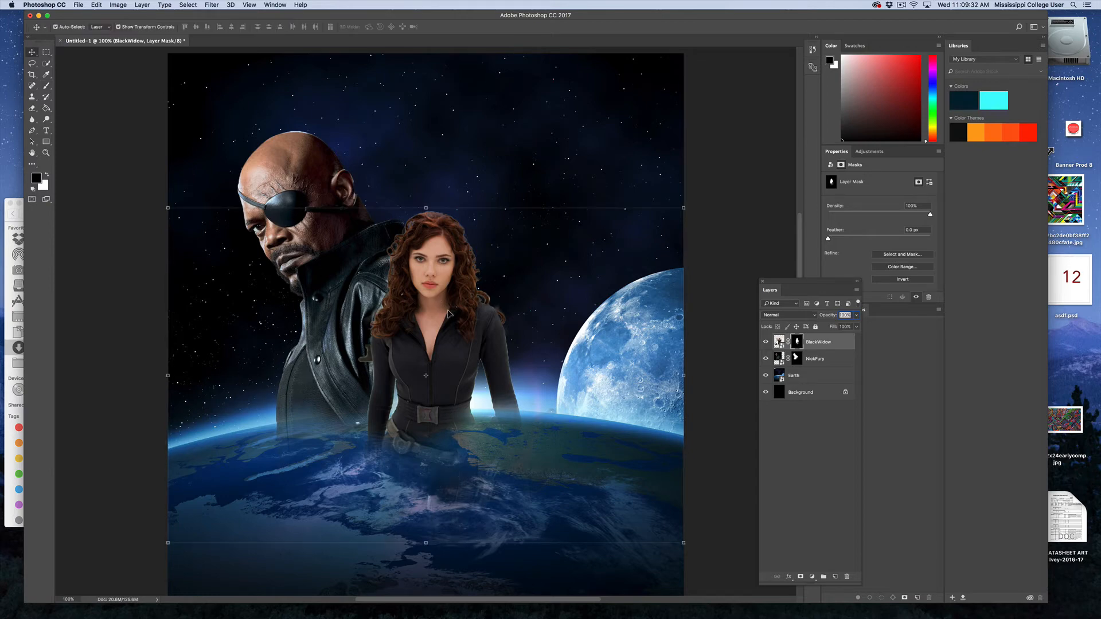
pyautogui.moveTo(448, 312); pyautogui.dragTo(456, 171)
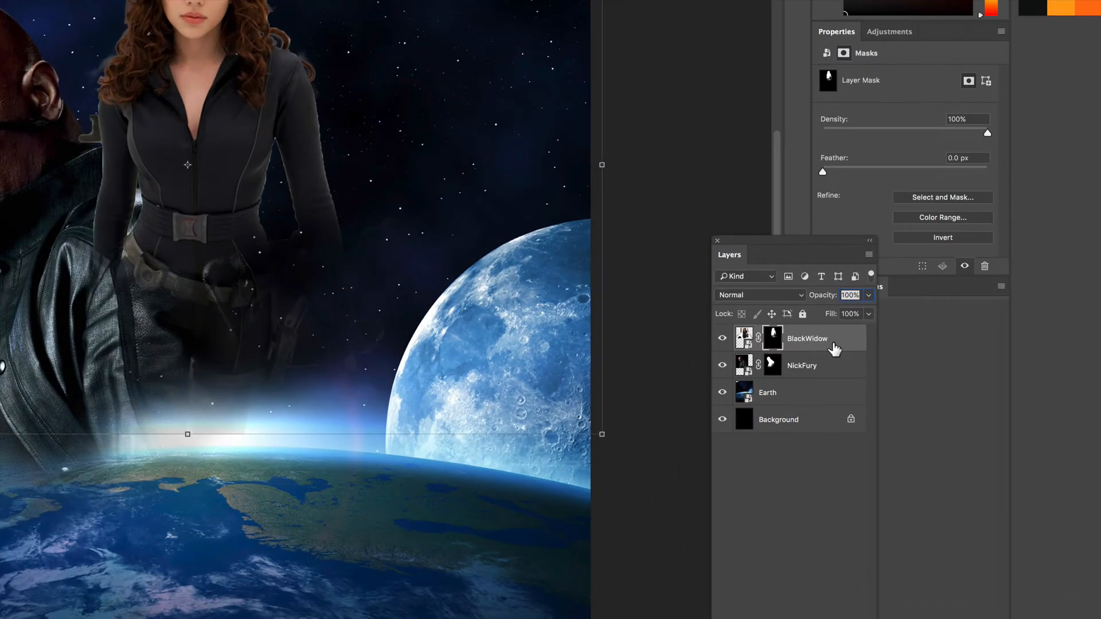
pyautogui.moveTo(829, 348); pyautogui.dragTo(832, 378)
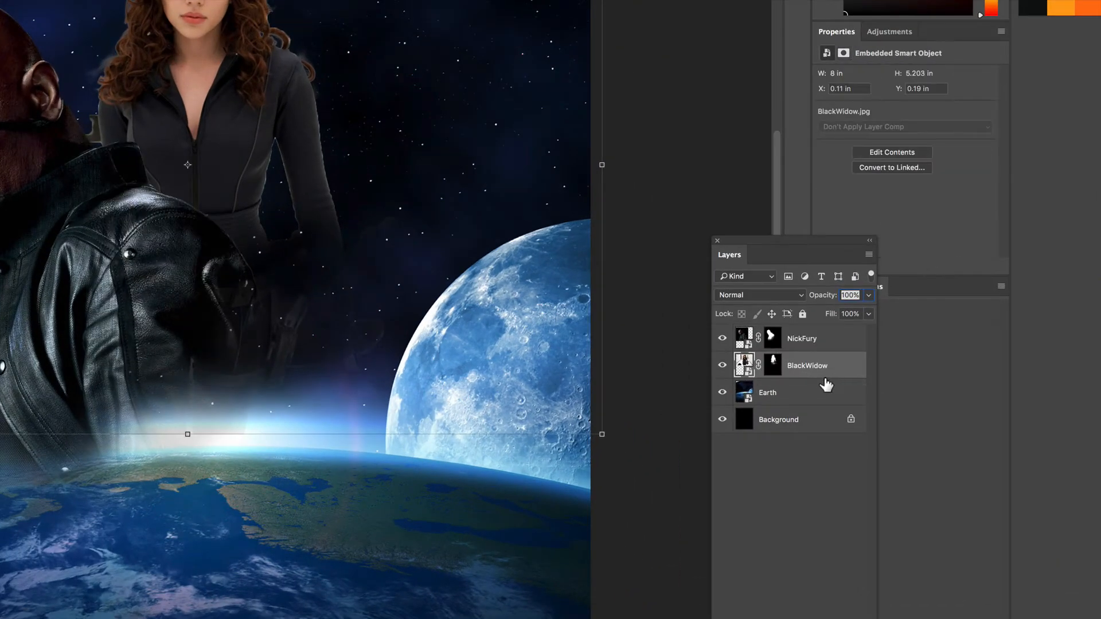
pyautogui.click(836, 339)
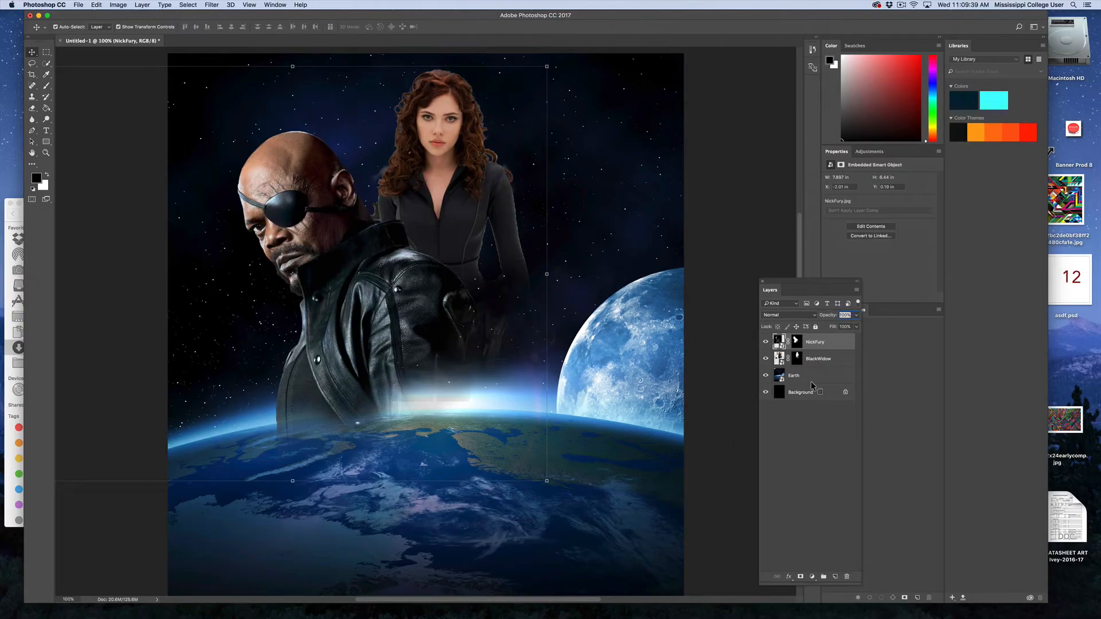
pyautogui.click(813, 433)
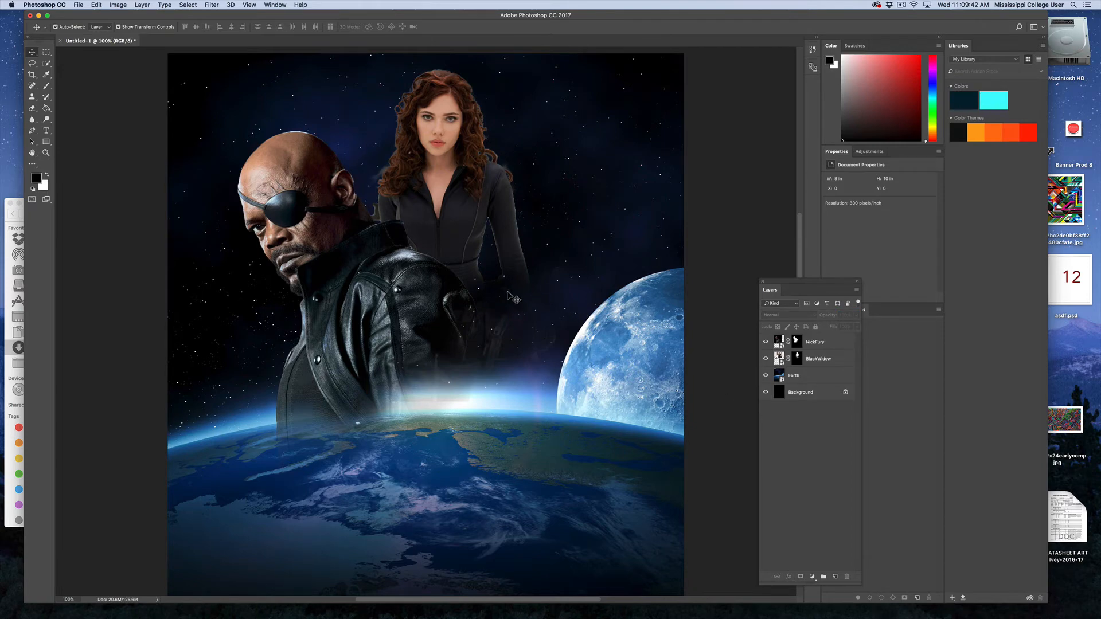
# Step: Place Thor.jpg as an embedded image on top, shift it to fit the canvas height, and commit it
pyautogui.click(79, 6)
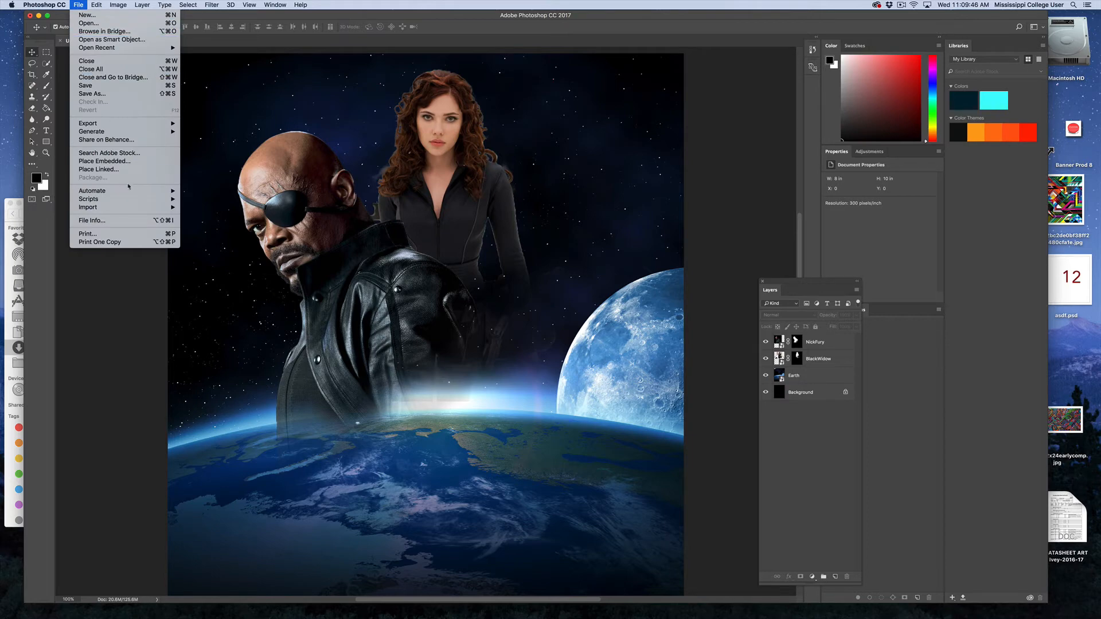
pyautogui.click(104, 161)
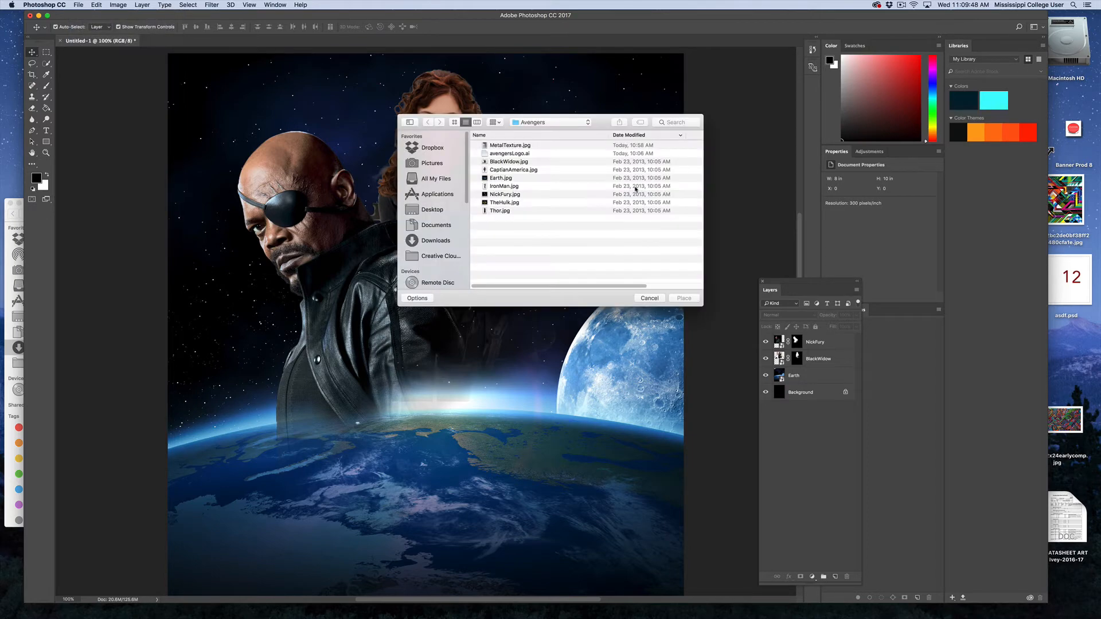
pyautogui.click(500, 211)
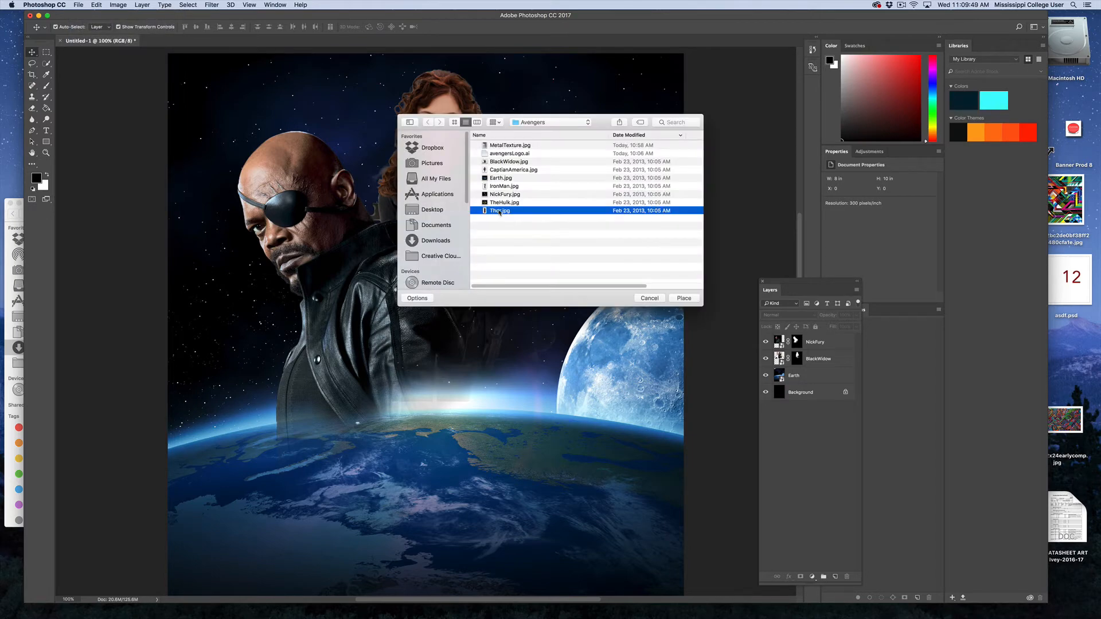
pyautogui.click(684, 299)
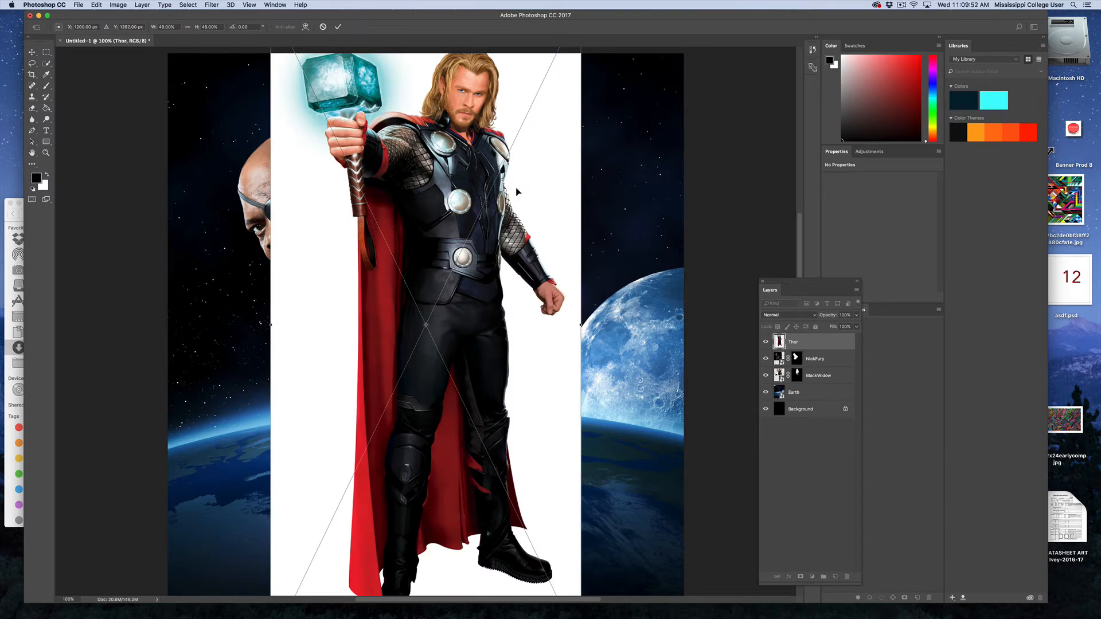
pyautogui.press('super+0')
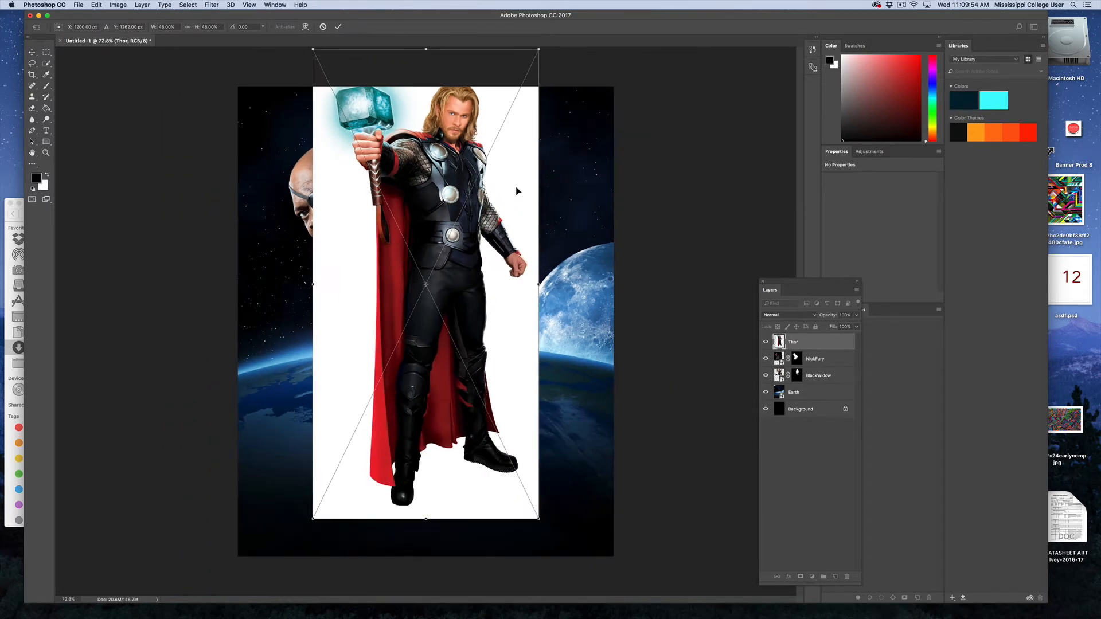
pyautogui.moveTo(516, 191); pyautogui.dragTo(520, 224)
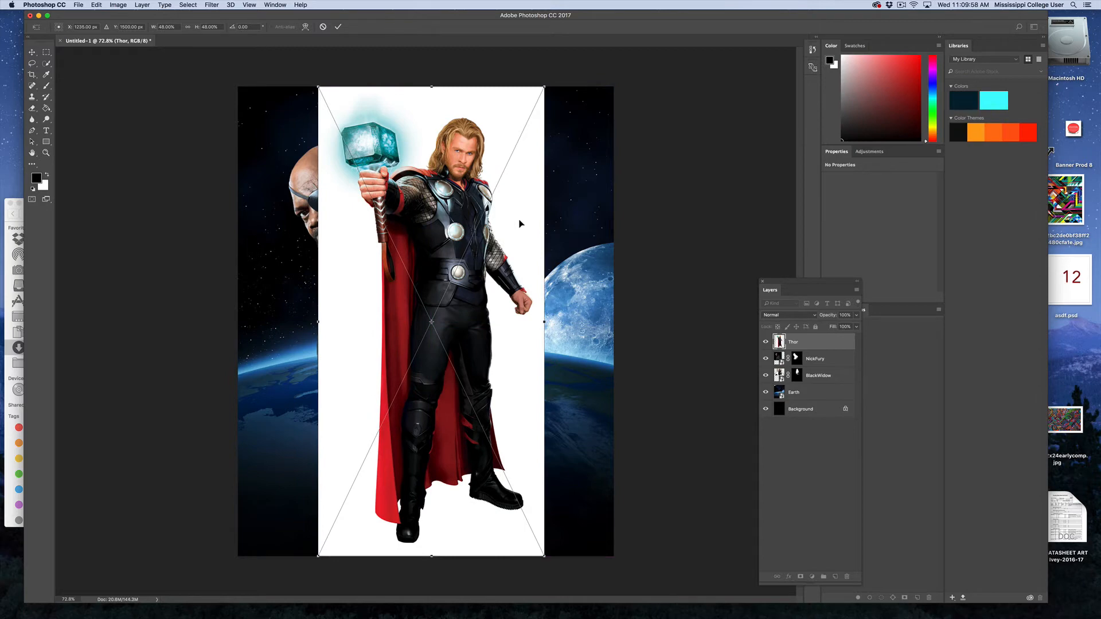
pyautogui.press('Return')
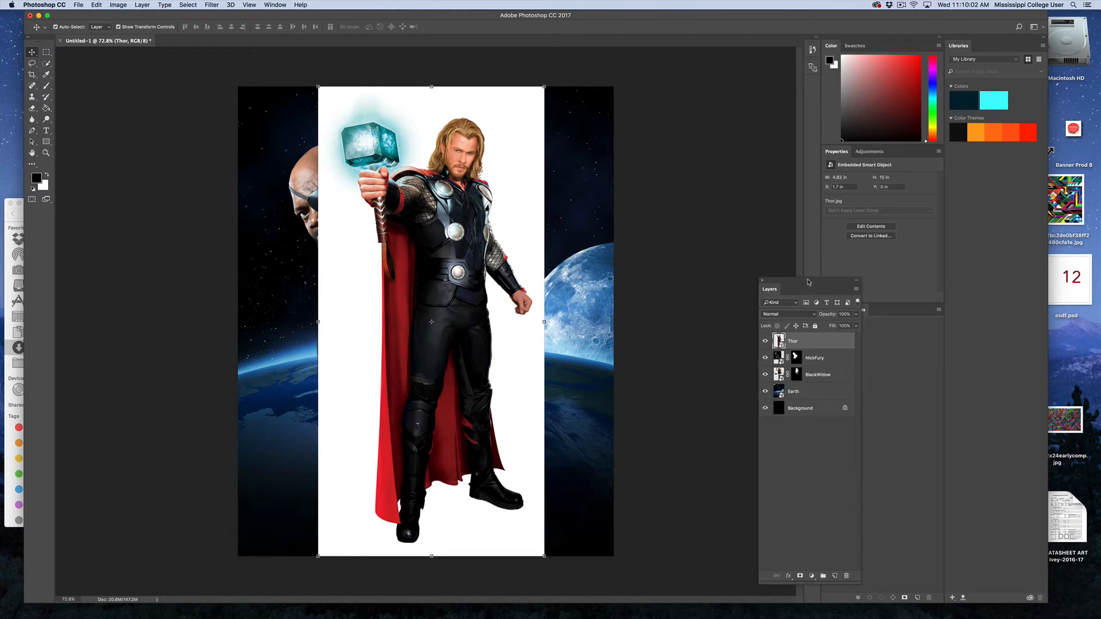
# Step: Add a layer mask to the Thor layer and start a Color Range on it with the white backdrop sampled and inverted
pyautogui.moveTo(817, 281); pyautogui.dragTo(719, 246)
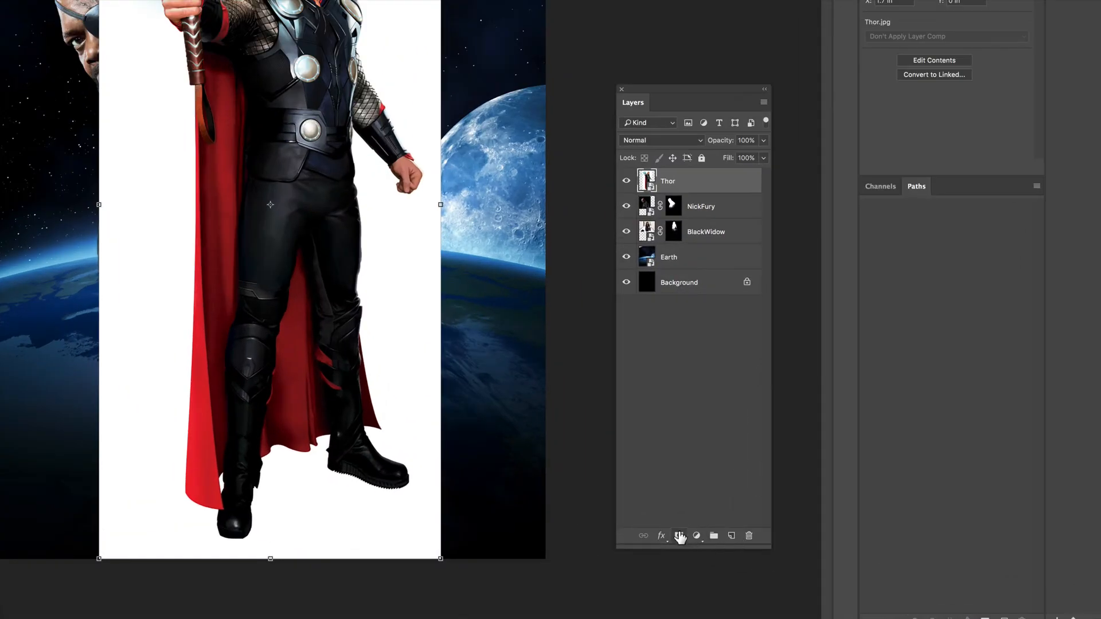
pyautogui.click(679, 537)
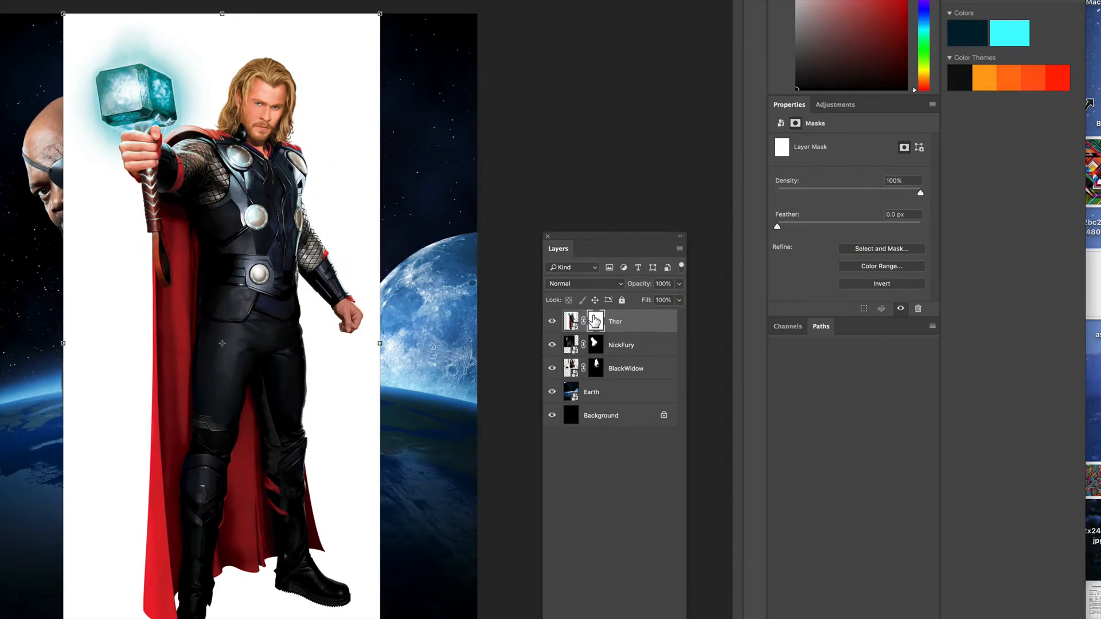
pyautogui.click(876, 268)
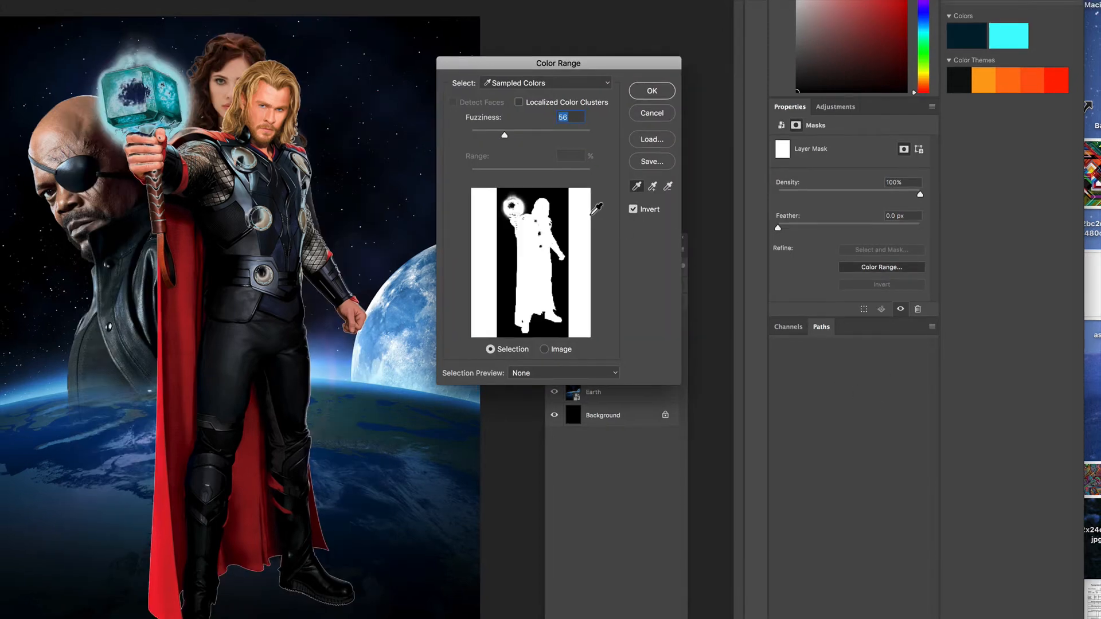
pyautogui.click(633, 209)
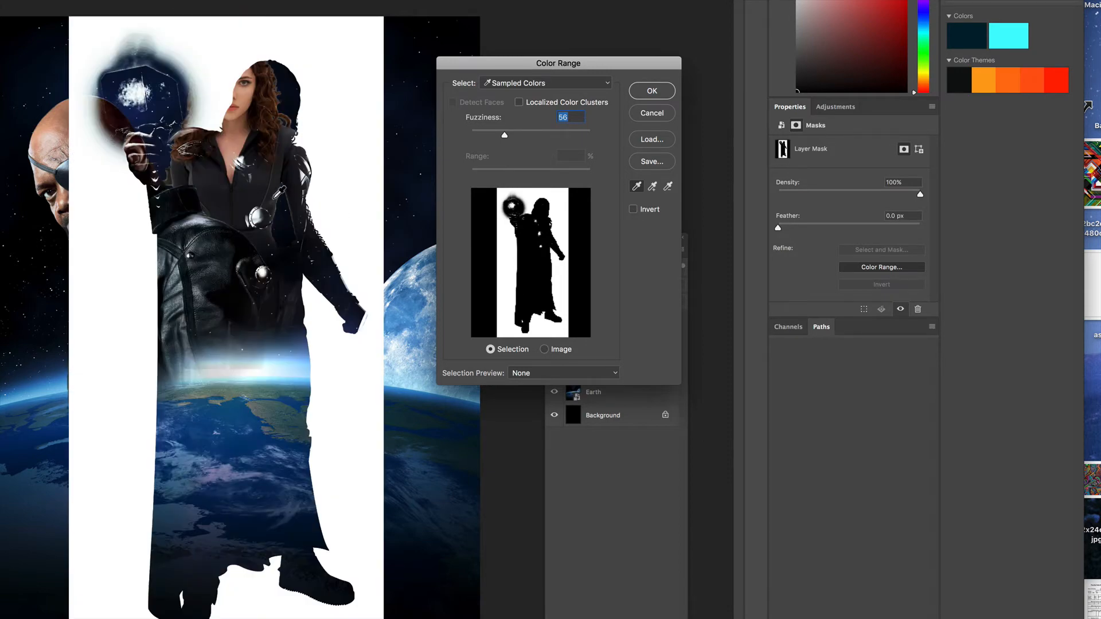
pyautogui.click(633, 210)
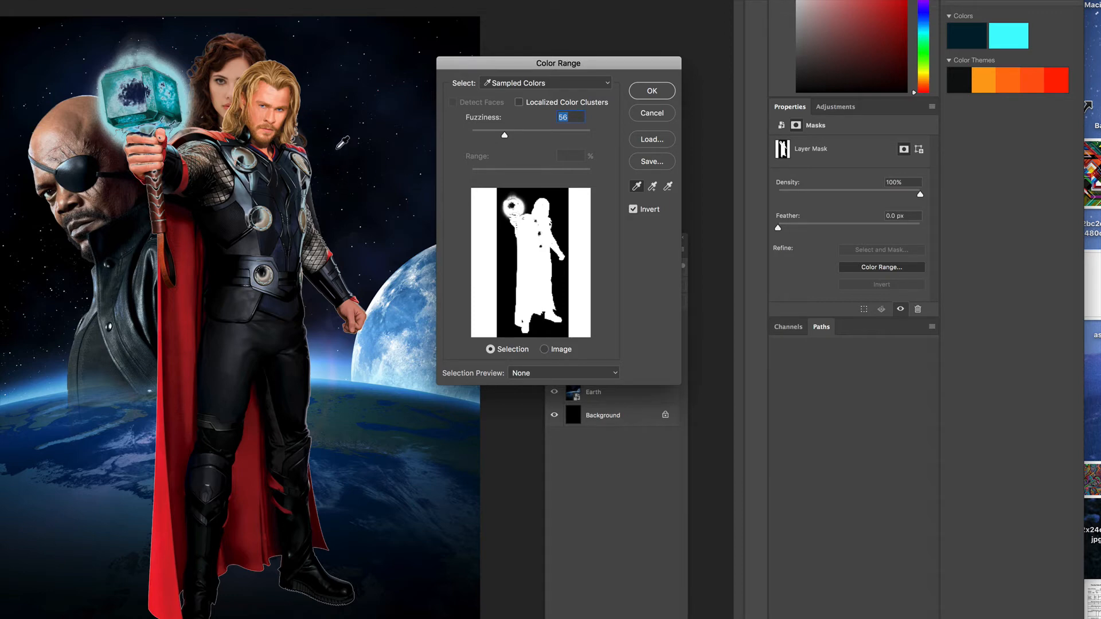
# Step: Try sampling Thor's face and dark costume colours in Color Range, and return to sampling the white backdrop
pyautogui.click(280, 119)
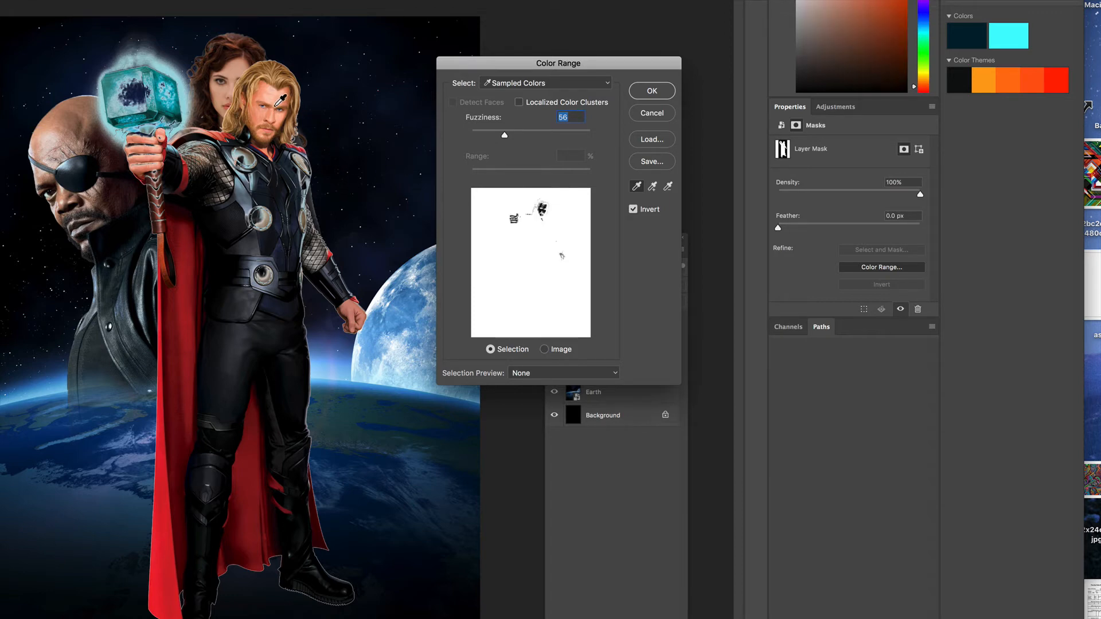
pyautogui.click(253, 126)
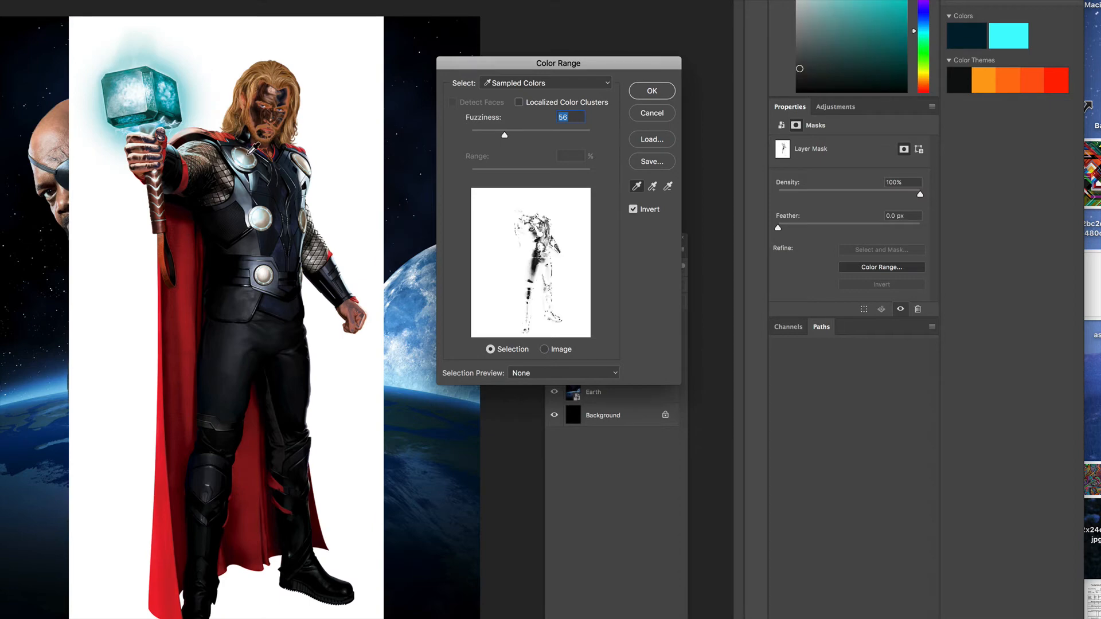
pyautogui.click(248, 158)
pyautogui.click(247, 160)
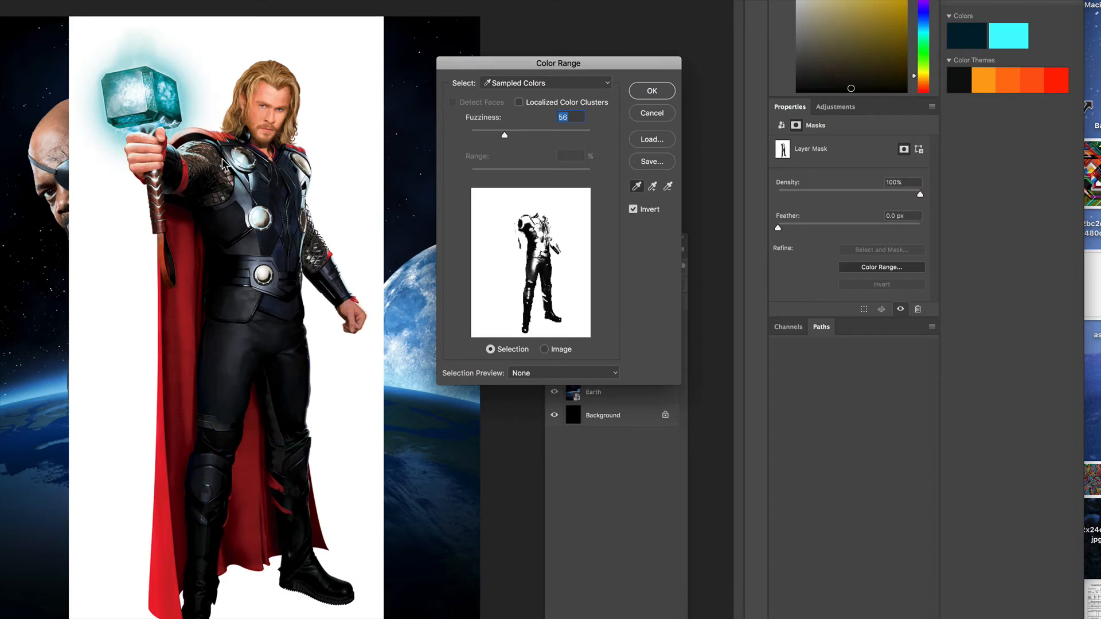
pyautogui.click(332, 103)
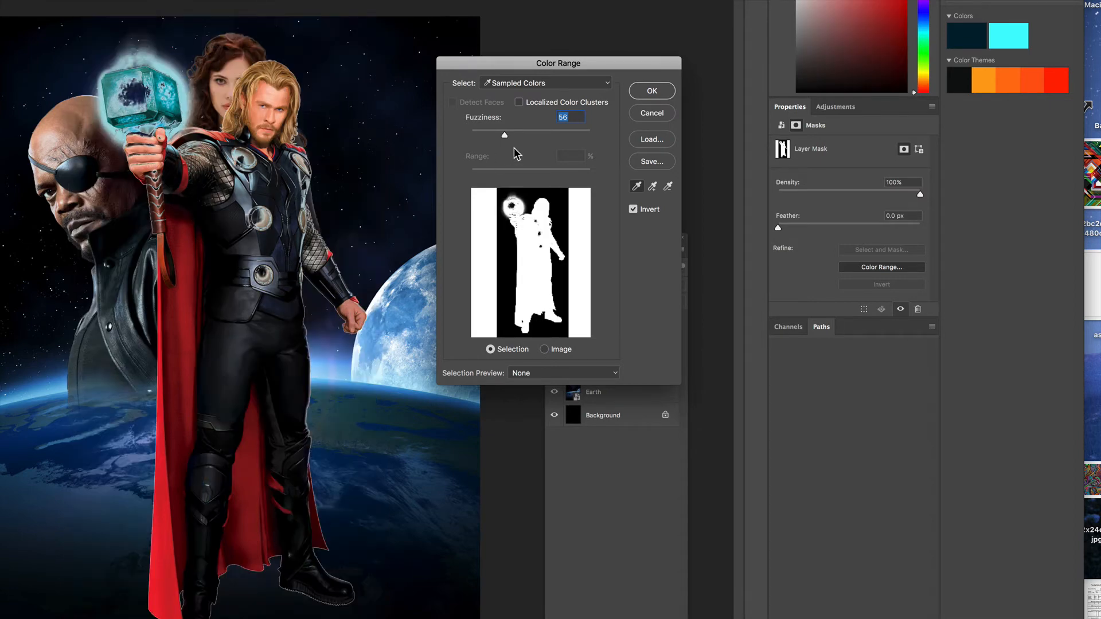
# Step: Compare a fuzziness of 0, bring it back to around 46 for a soft hammer glow, and apply the Color Range
pyautogui.moveTo(505, 134); pyautogui.dragTo(405, 138)
pyautogui.click(466, 134)
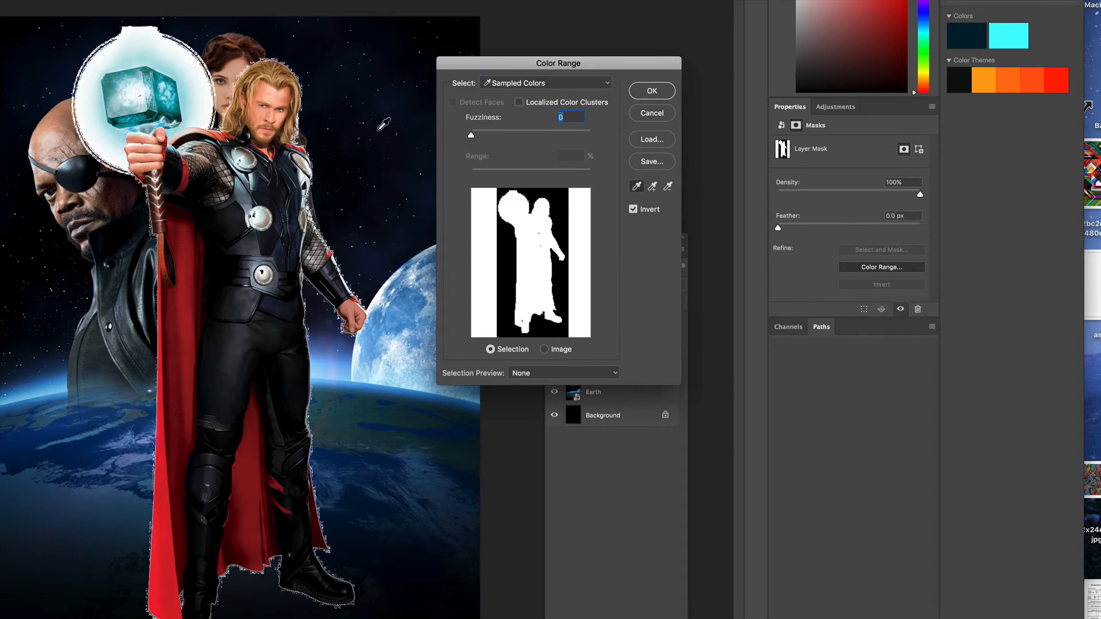
pyautogui.moveTo(471, 134); pyautogui.dragTo(497, 135)
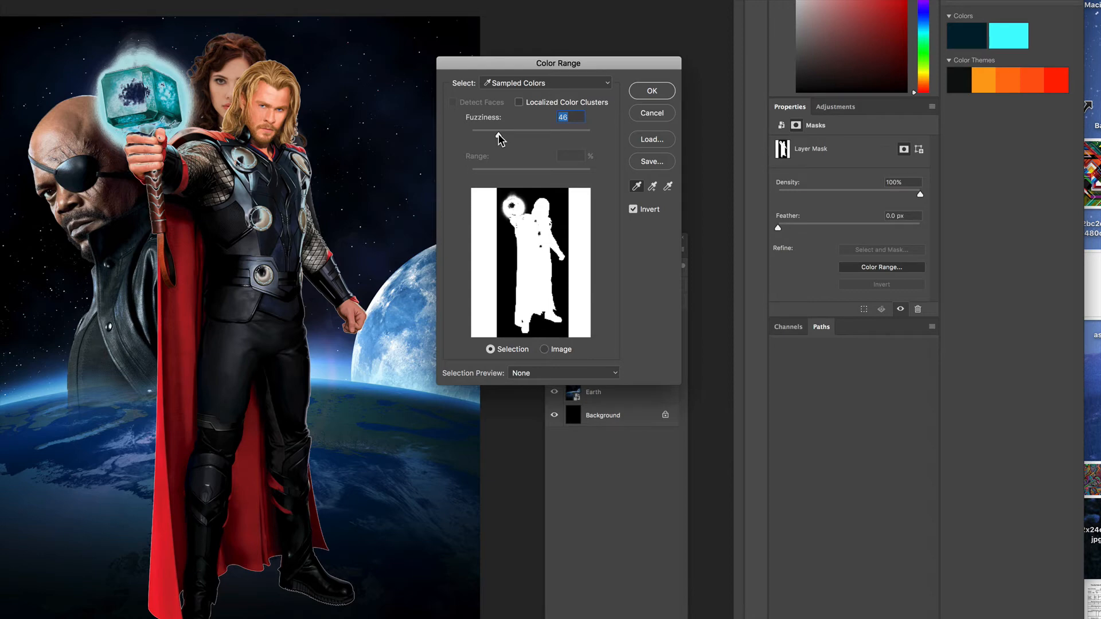
pyautogui.moveTo(498, 133); pyautogui.dragTo(500, 133)
pyautogui.click(654, 92)
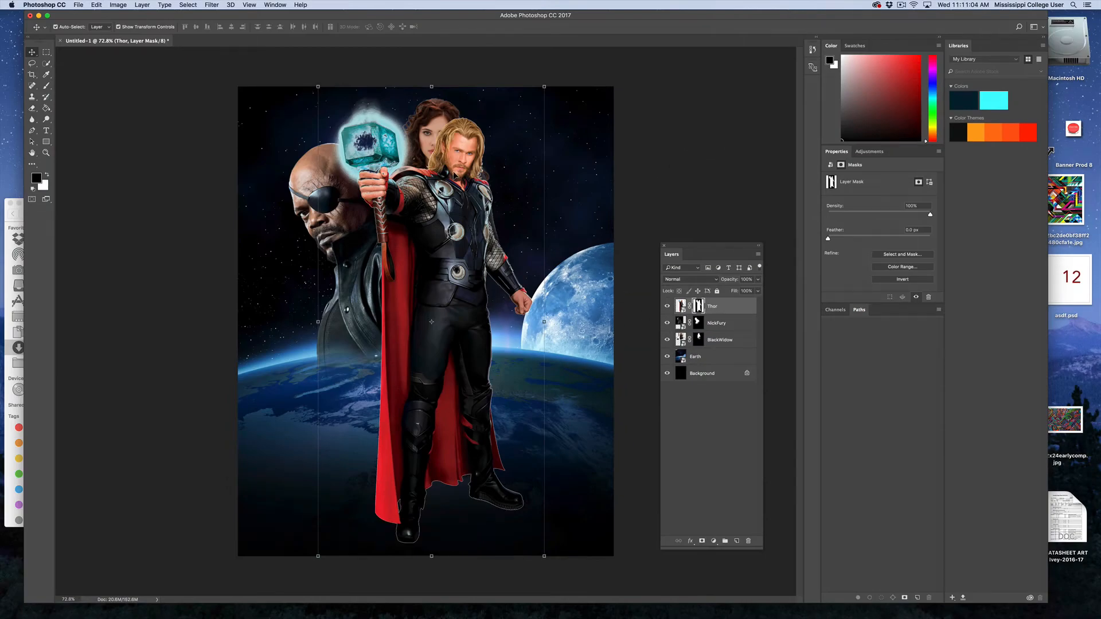
# Step: Paint white on Thor's mask to restore the missing areas of the hammer, armour discs and belt buckle
pyautogui.click(46, 86)
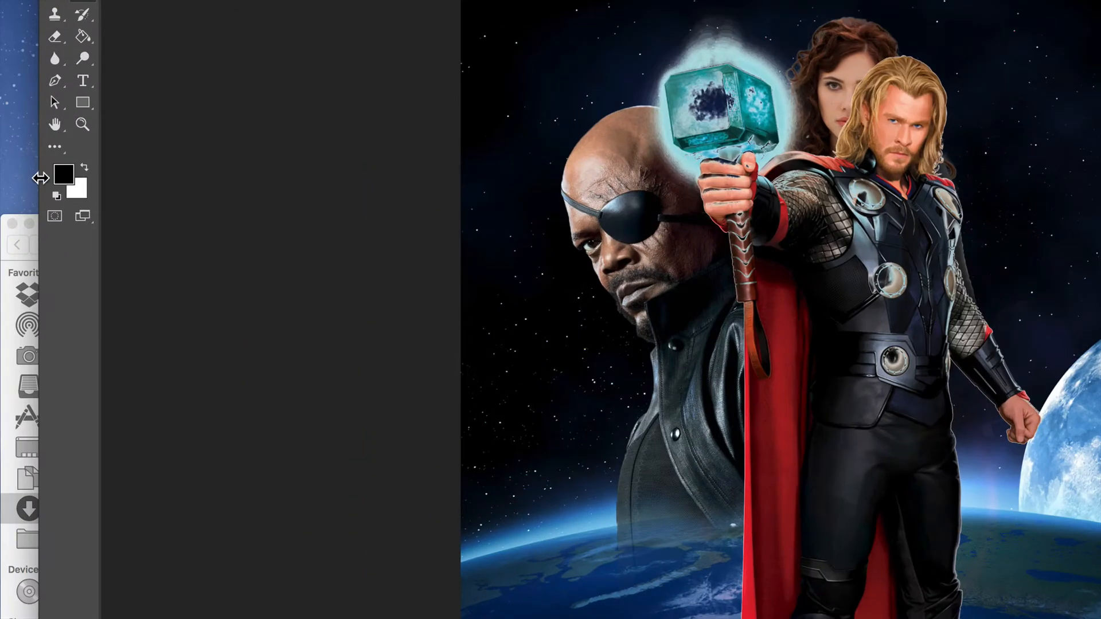
pyautogui.press('x')
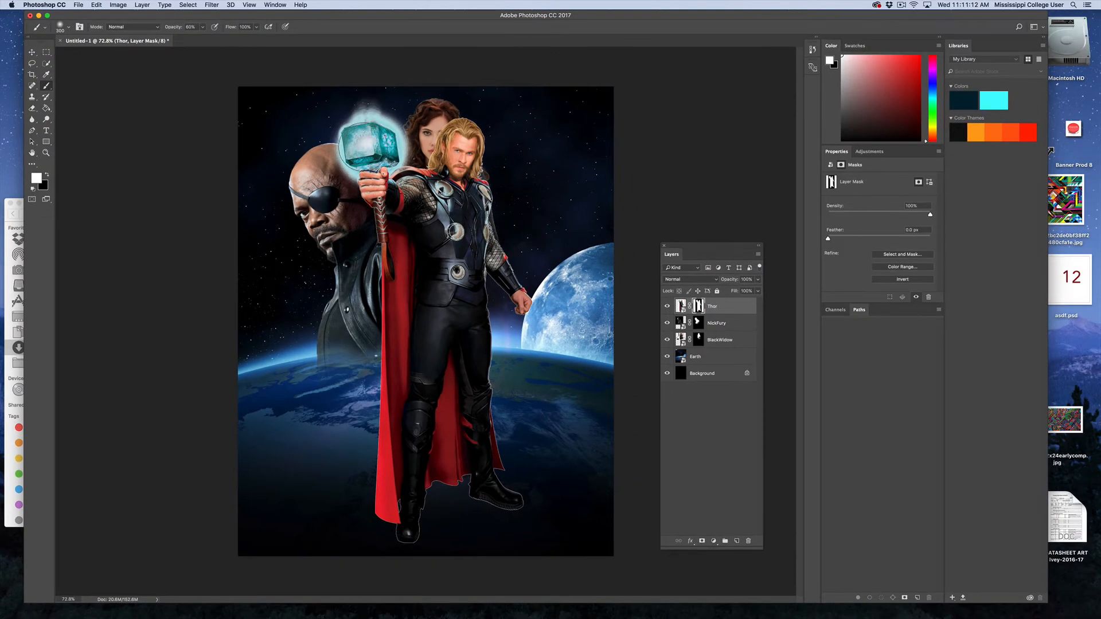
pyautogui.press('[')
pyautogui.press('[')
pyautogui.press('[')
pyautogui.moveTo(455, 230); pyautogui.dragTo(457, 271)
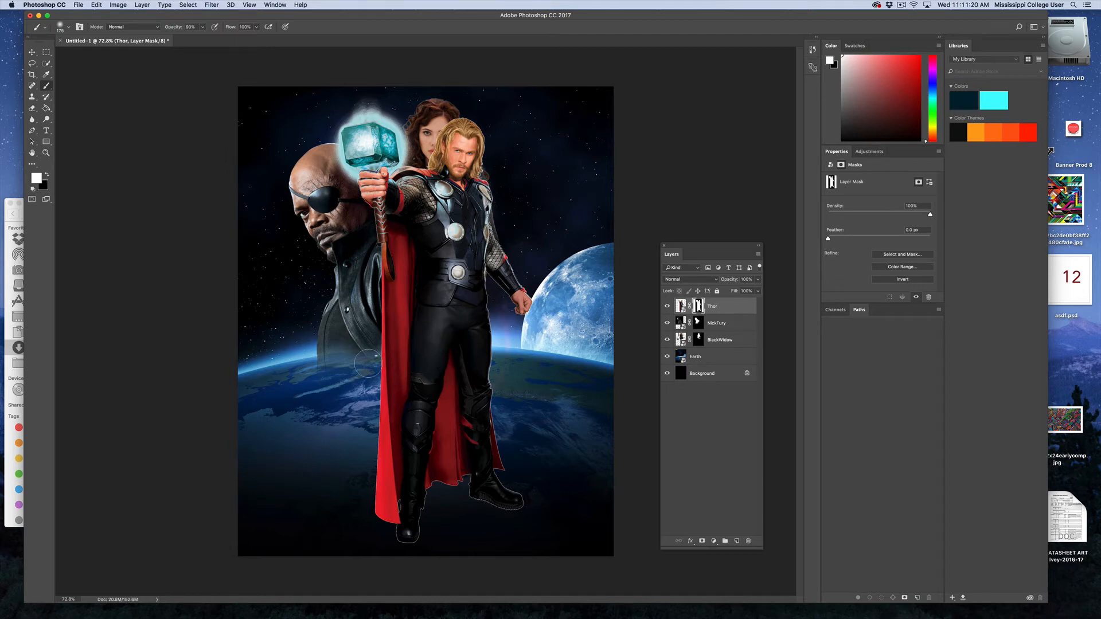
# Step: Fade Thor's boots, legs and lower cape into the Earth by painting black on his mask with an enlarged brush at 90% opacity
pyautogui.click(47, 176)
pyautogui.press(']')
pyautogui.press(']')
pyautogui.press(']')
pyautogui.press(']')
pyautogui.moveTo(406, 446)
pyautogui.mouseDown()
pyautogui.moveTo(355, 416)
pyautogui.moveTo(389, 480)
pyautogui.moveTo(438, 523)
pyautogui.moveTo(543, 474)
pyautogui.moveTo(478, 503)
pyautogui.moveTo(370, 477)
pyautogui.moveTo(321, 396)
pyautogui.moveTo(341, 379)
pyautogui.moveTo(363, 414)
pyautogui.moveTo(324, 350)
pyautogui.moveTo(358, 324)
pyautogui.moveTo(376, 355)
pyautogui.moveTo(372, 405)
pyautogui.moveTo(376, 394)
pyautogui.moveTo(352, 316)
pyautogui.moveTo(394, 446)
pyautogui.mouseUp()
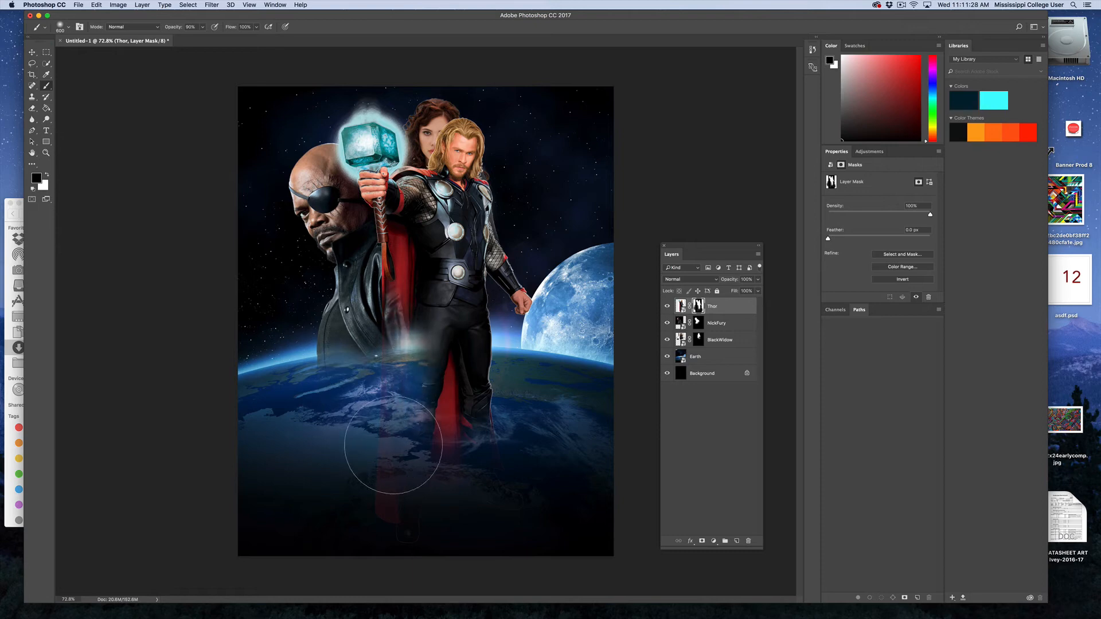
# Step: Scale the Thor layer down to about 71% and position him between Black Widow and the moon
pyautogui.click(35, 53)
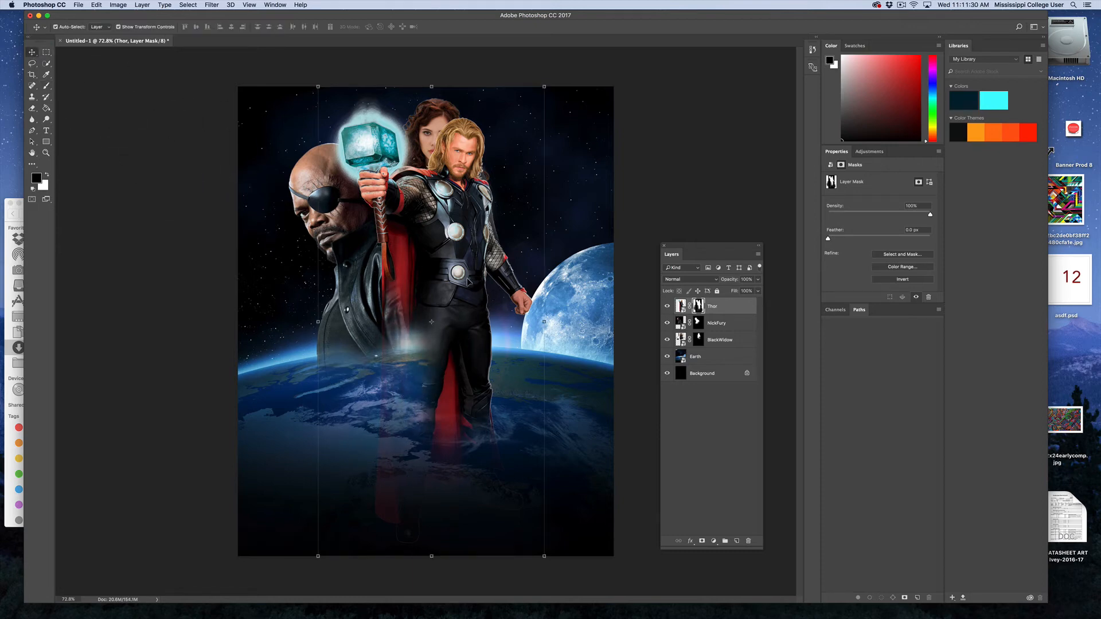
pyautogui.moveTo(459, 241); pyautogui.dragTo(512, 237)
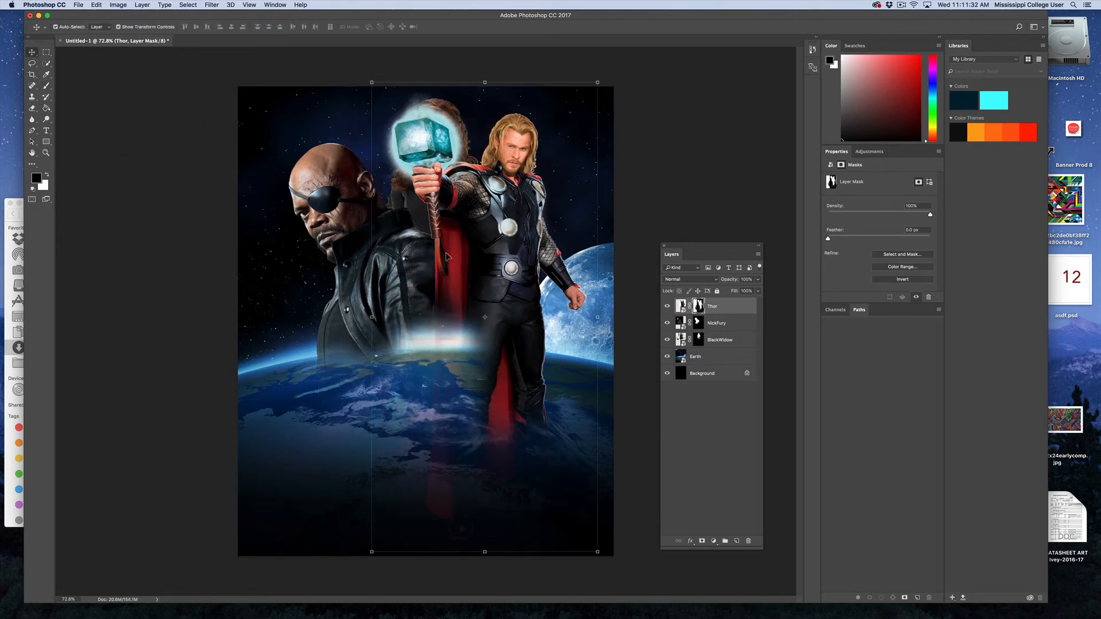
pyautogui.click(97, 4)
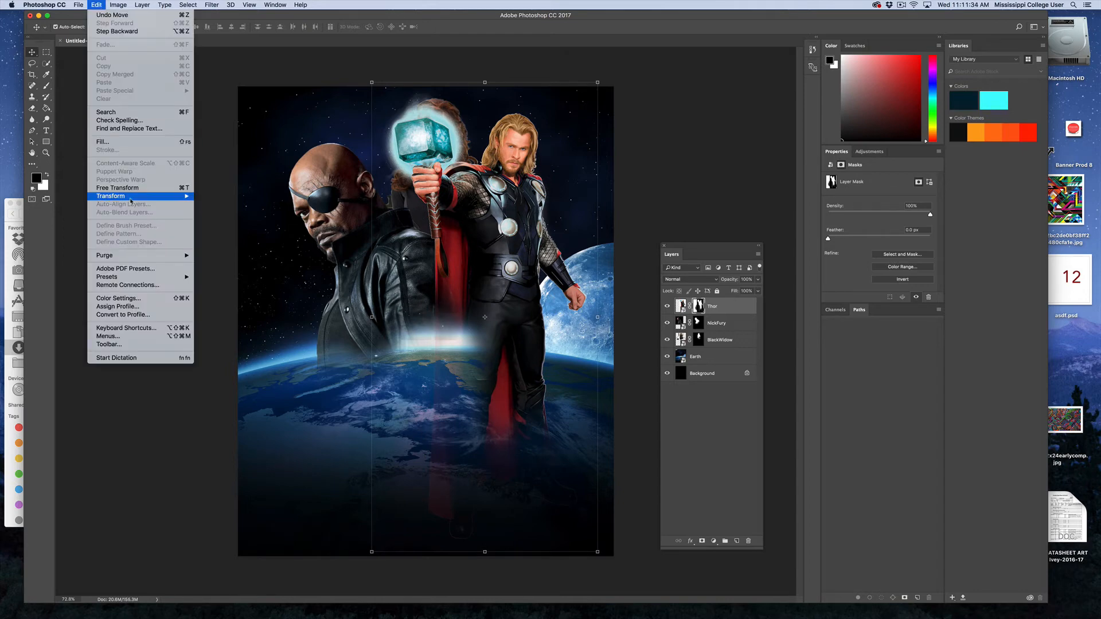
pyautogui.moveTo(115, 195)
pyautogui.press('Return')
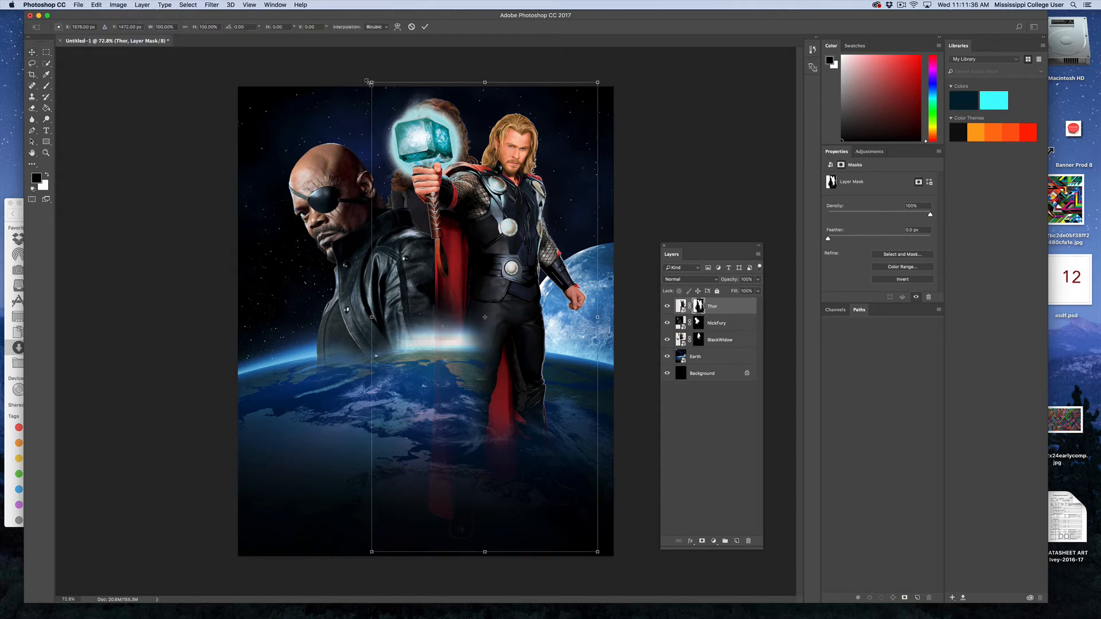
pyautogui.moveTo(368, 82); pyautogui.dragTo(428, 142)
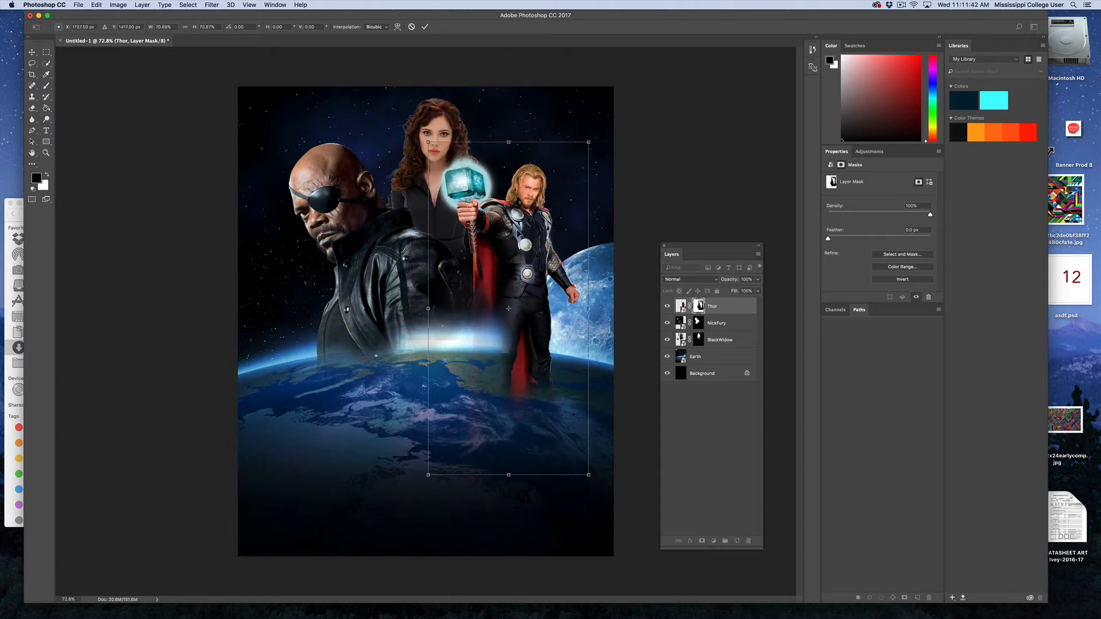
pyautogui.moveTo(518, 234); pyautogui.dragTo(508, 220)
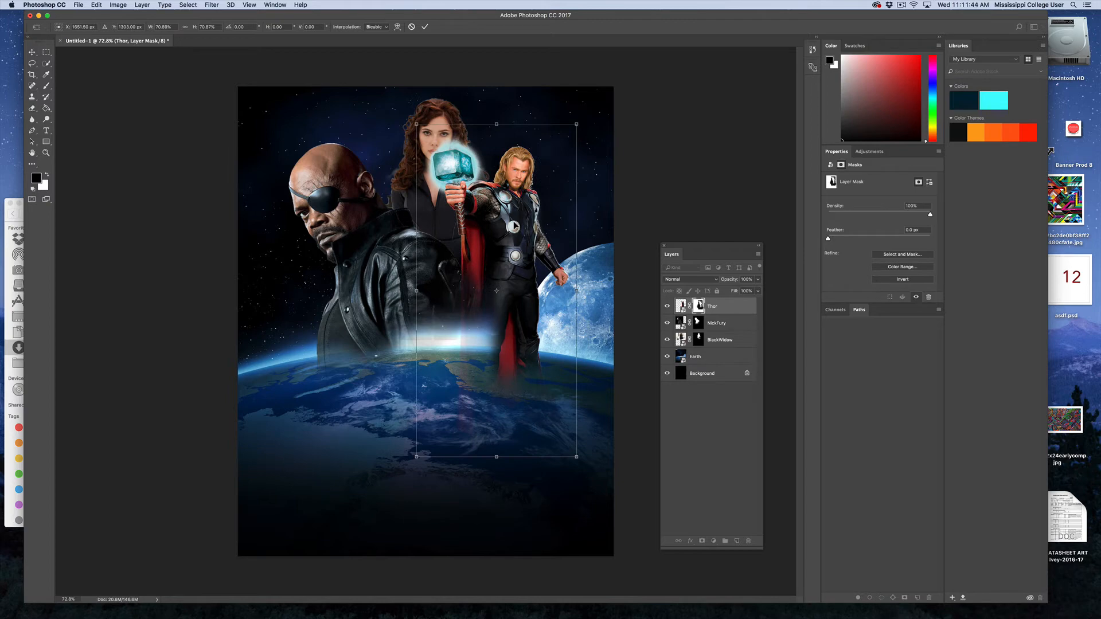
# Step: Flip Thor horizontally so his hammer faces the outer edge, shift him slightly away from Black Widow, and apply the transform
pyautogui.click(96, 4)
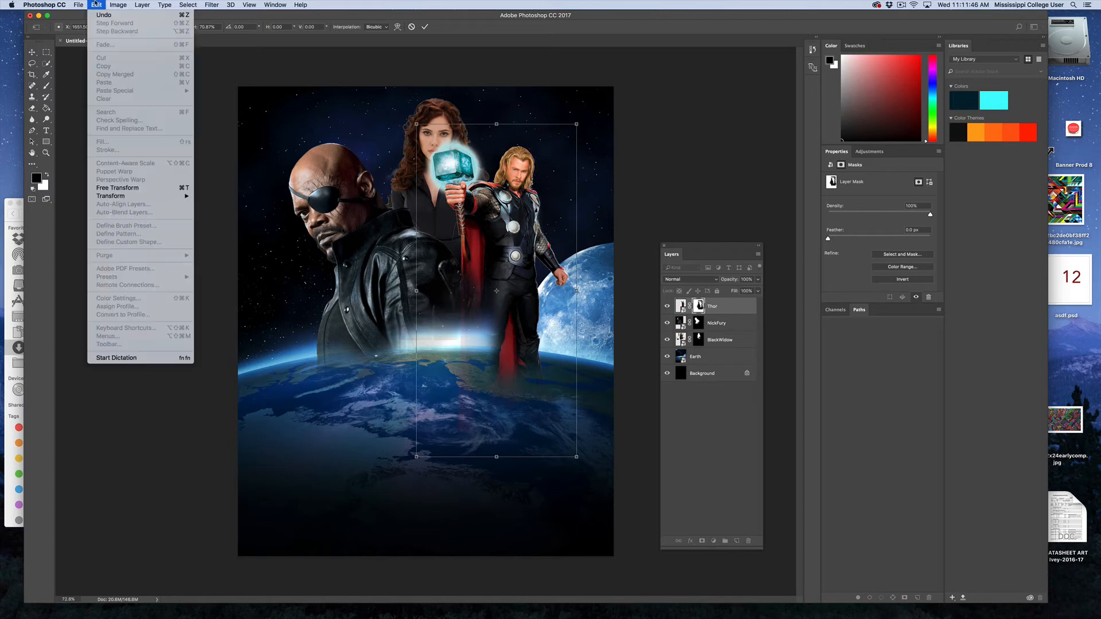
pyautogui.moveTo(172, 196)
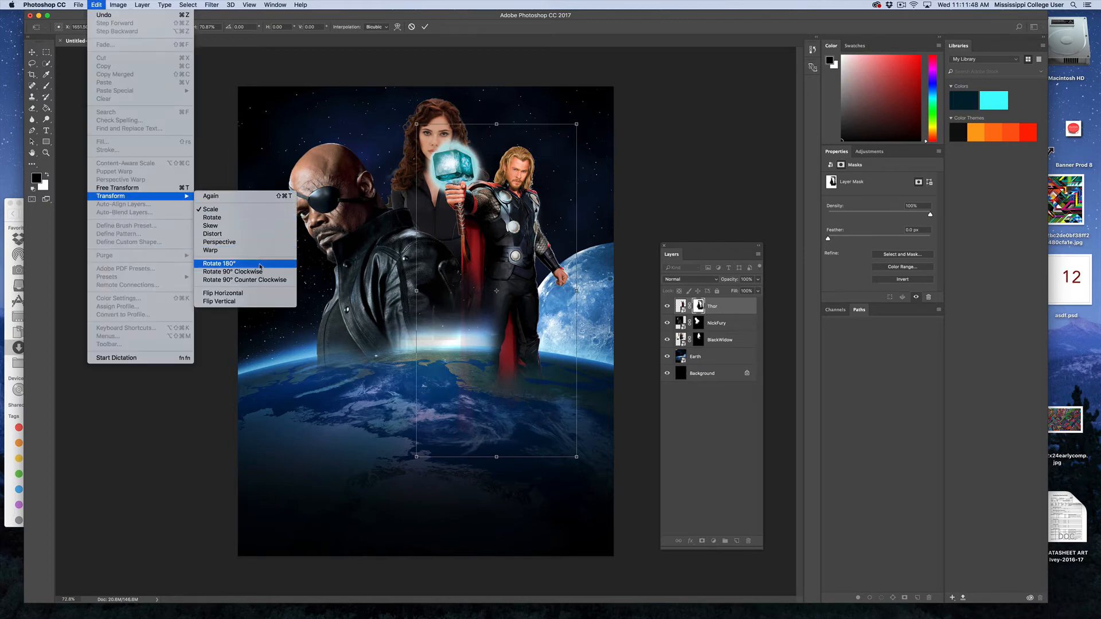
pyautogui.click(260, 294)
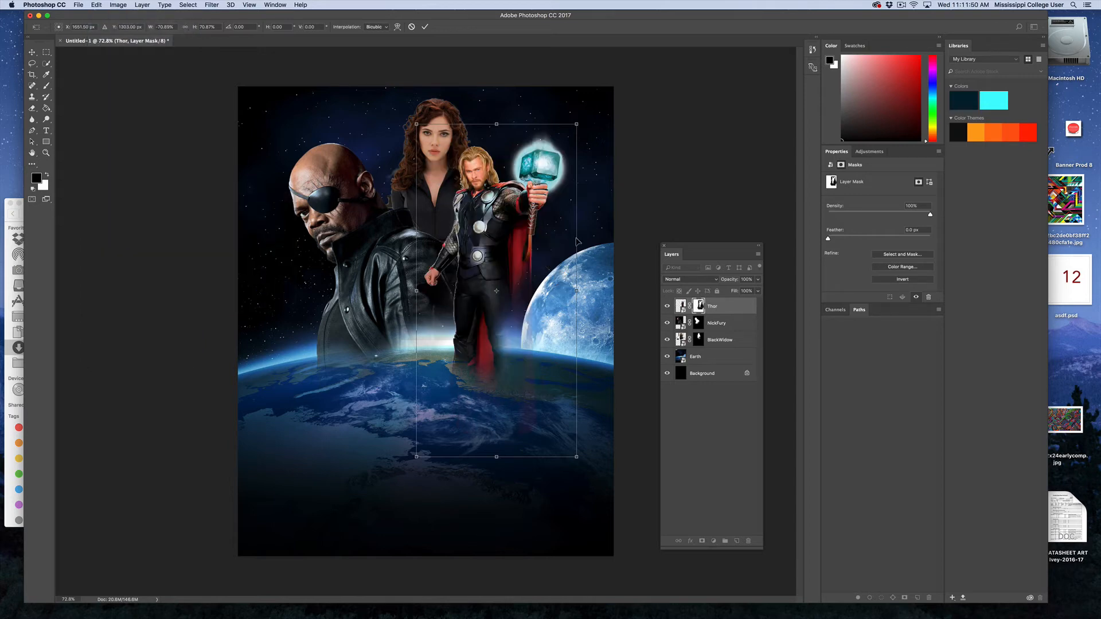
pyautogui.moveTo(518, 223); pyautogui.dragTo(535, 226)
pyautogui.press('Return')
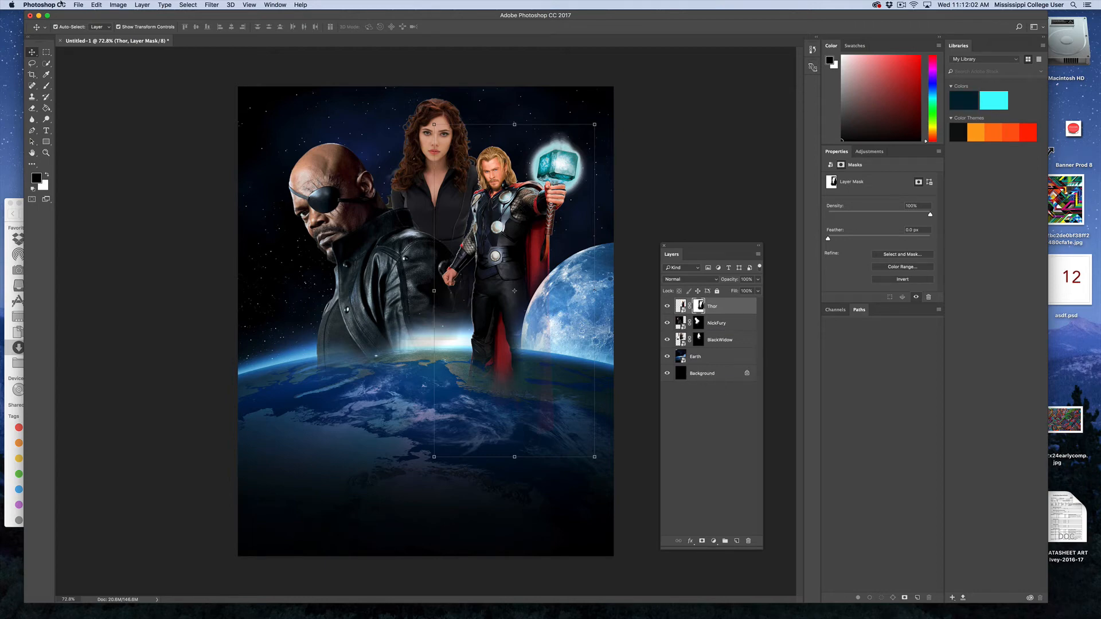
# Step: Place IronMan.jpg from the Avengers folder as an embedded image at its default size, above Thor
pyautogui.click(80, 5)
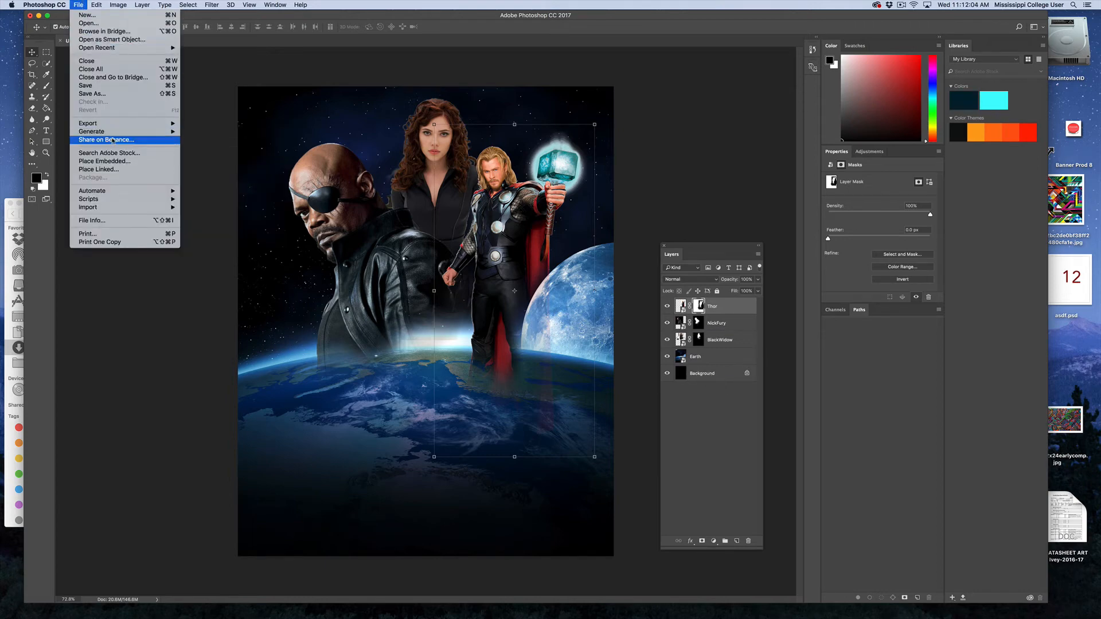
pyautogui.click(130, 163)
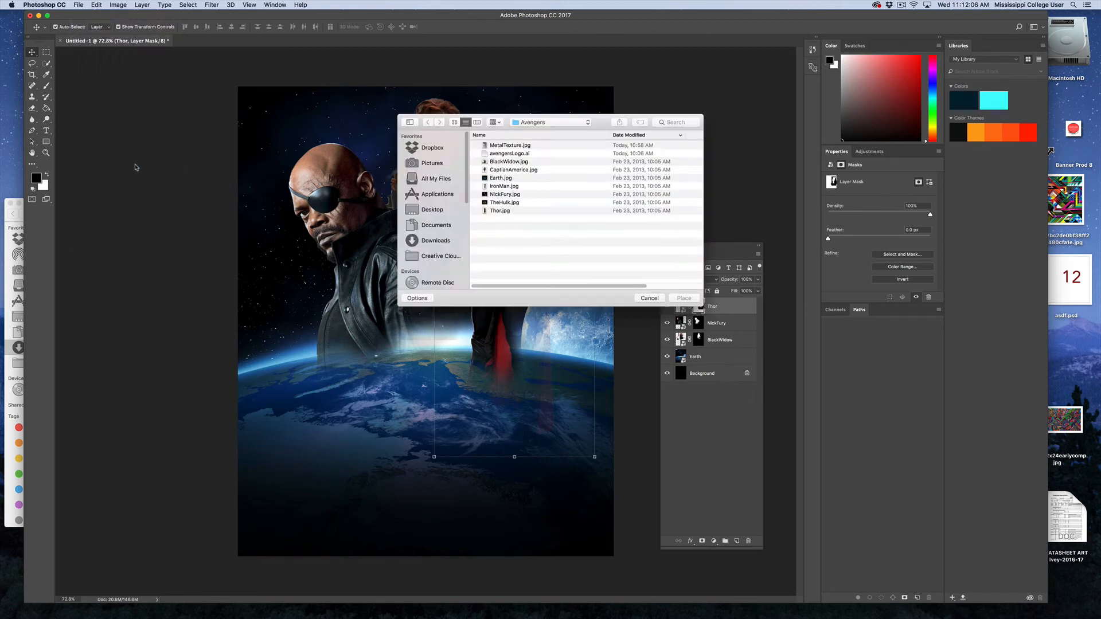
pyautogui.click(507, 186)
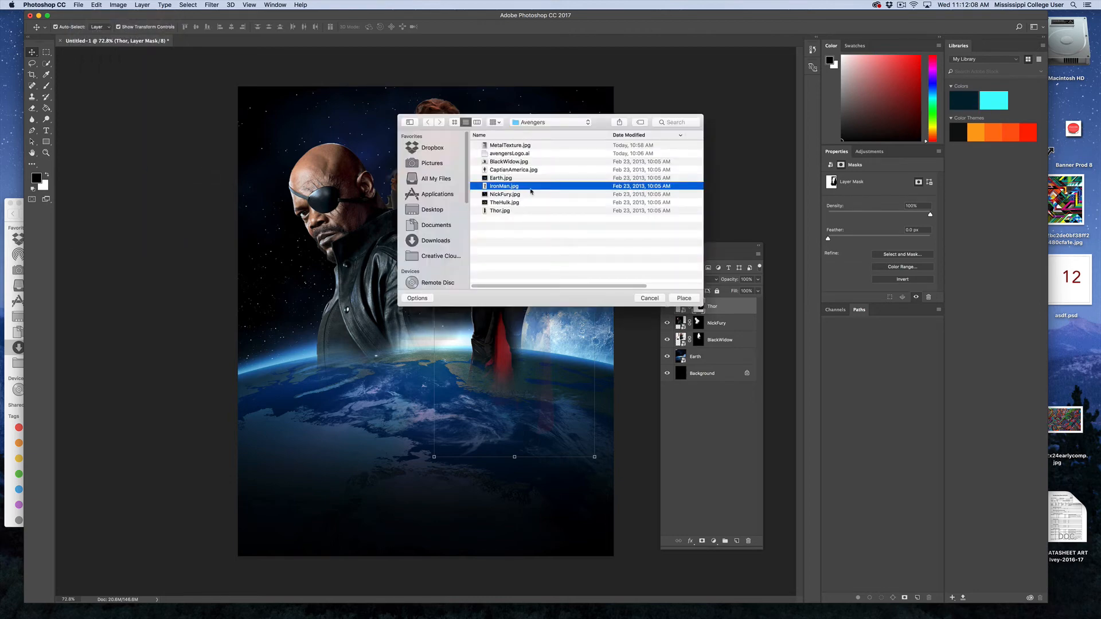
pyautogui.click(684, 300)
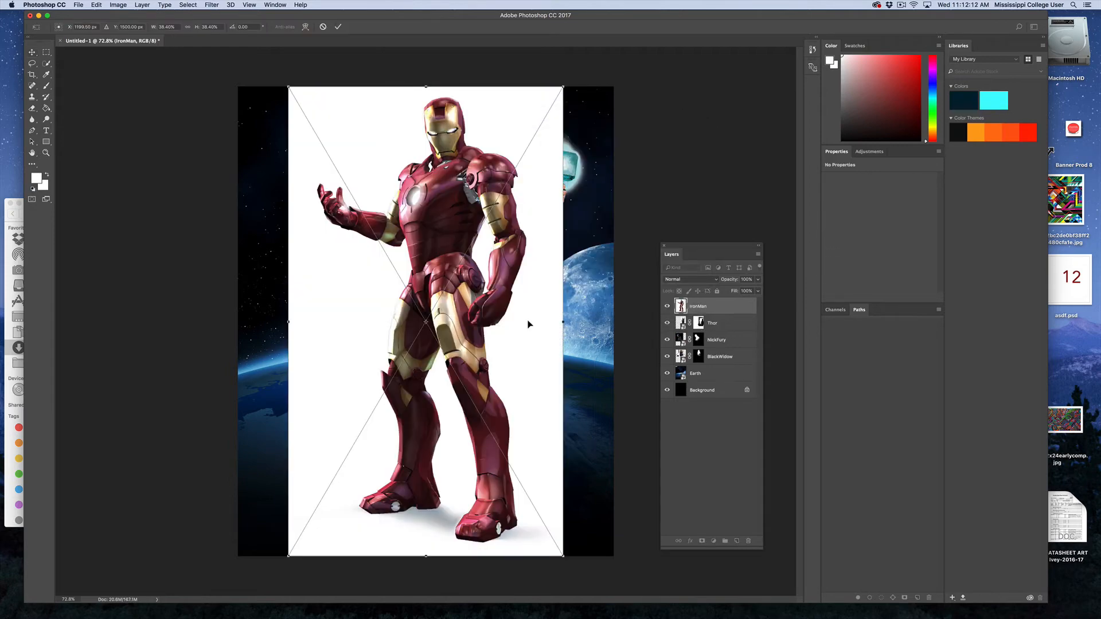
pyautogui.press('Return')
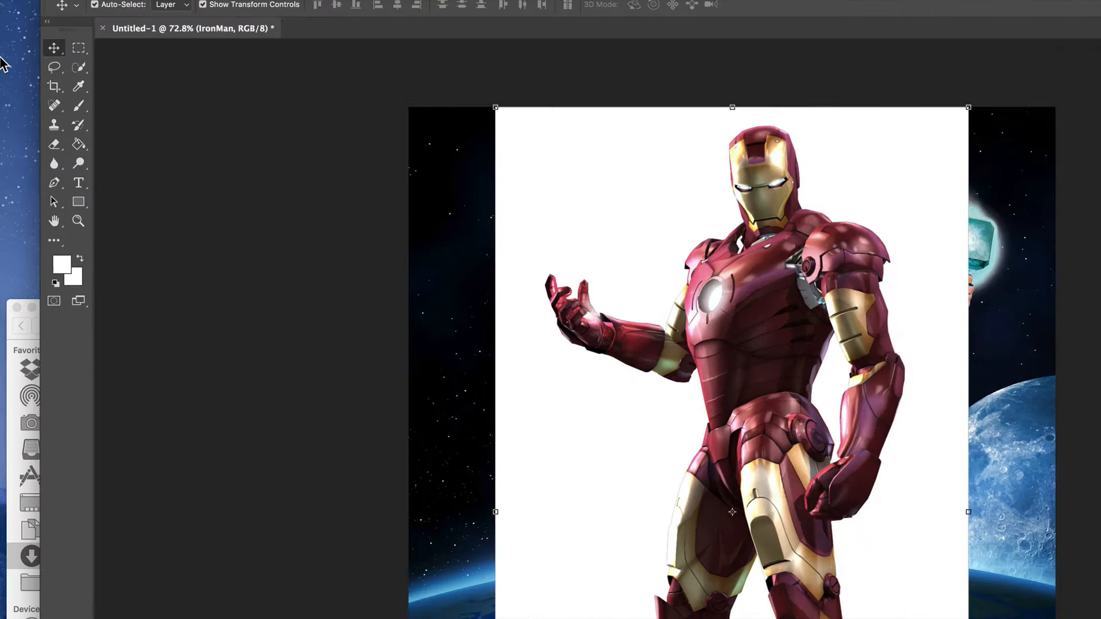
# Step: Select Iron Man's figure with the Quick Selection tool, check it in Quick Mask, and return to Standard mode
pyautogui.click(47, 63)
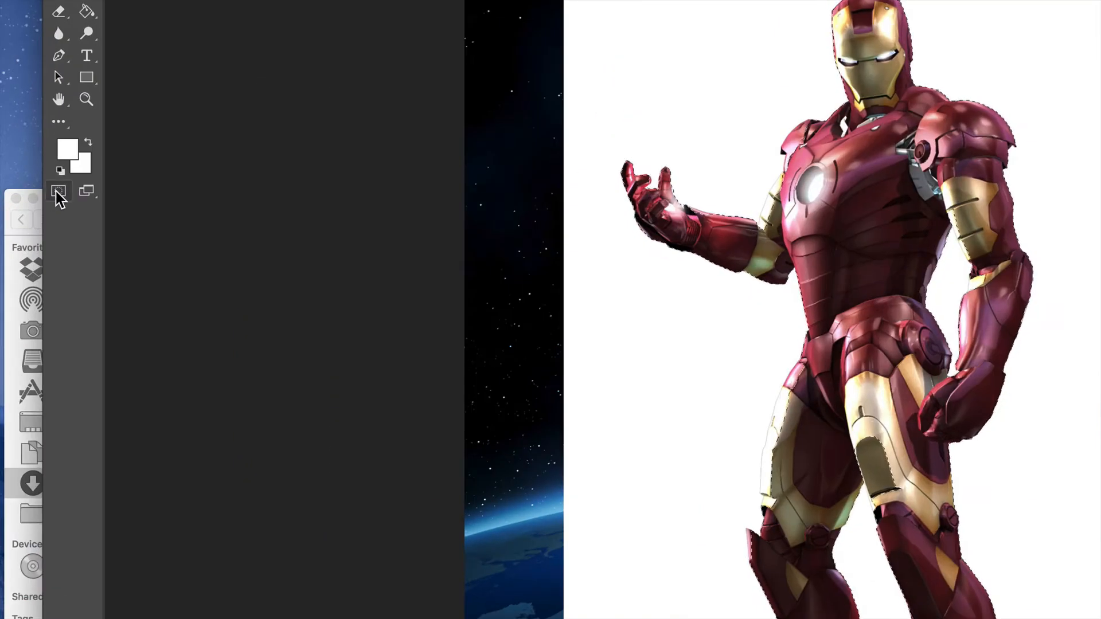
pyautogui.click(59, 194)
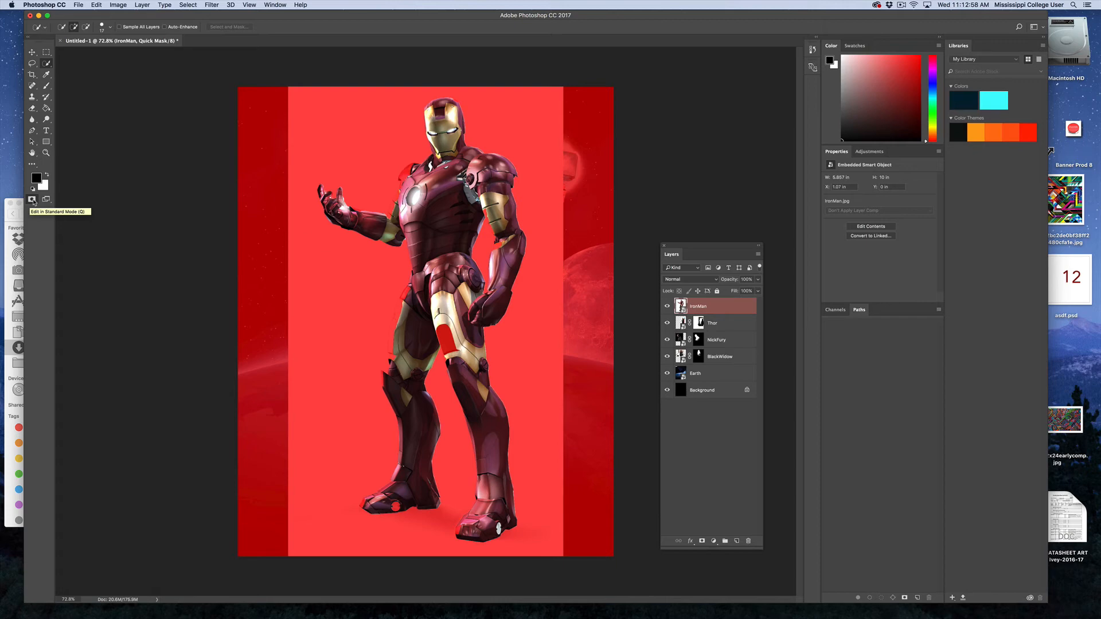
pyautogui.click(33, 199)
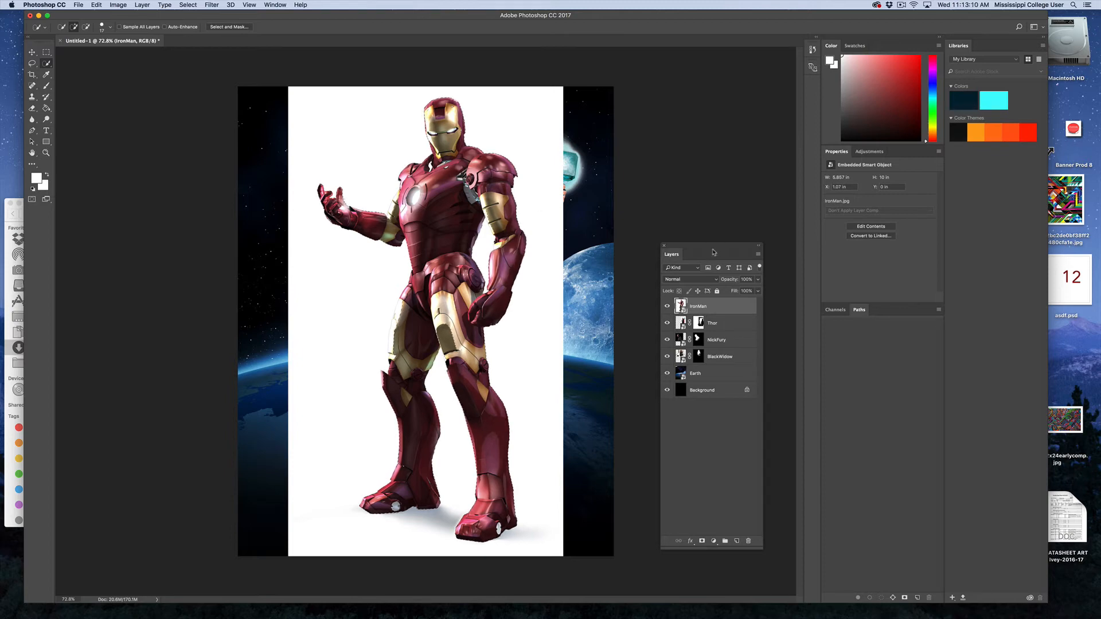
# Step: Convert the Iron Man selection to a work path and use that path as the layer's vector mask
pyautogui.moveTo(721, 249); pyautogui.dragTo(737, 268)
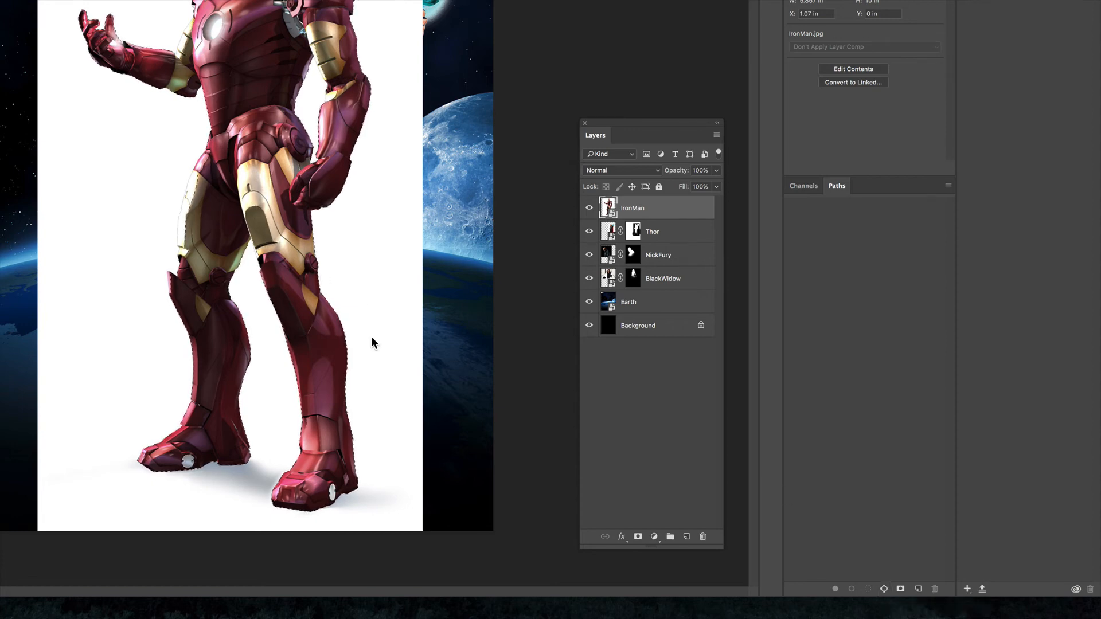
pyautogui.click(884, 590)
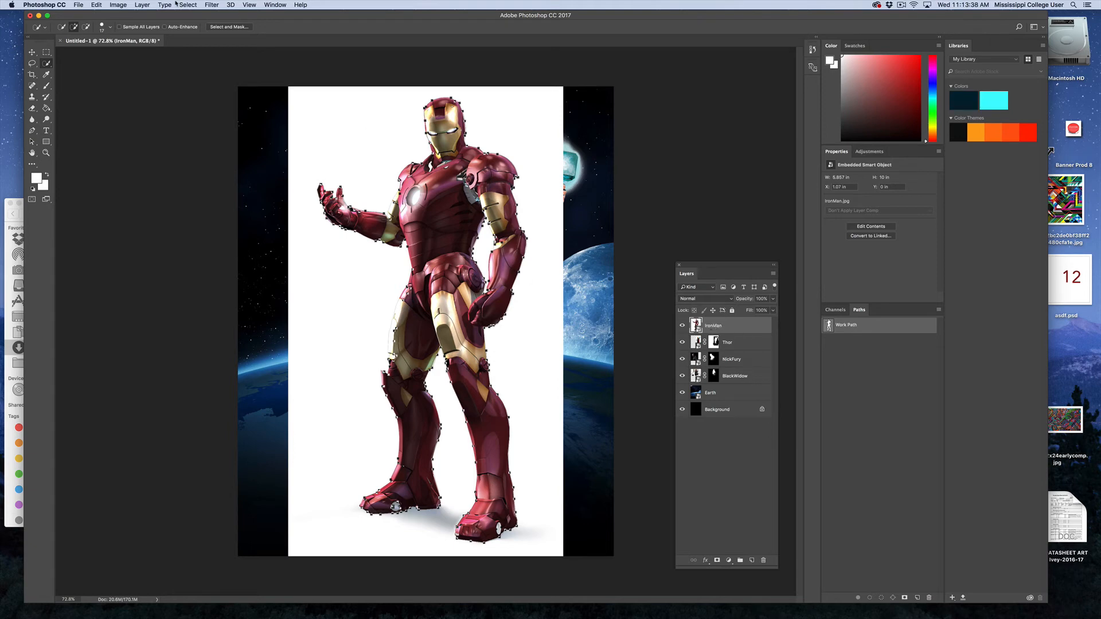
pyautogui.click(142, 5)
pyautogui.moveTo(176, 150)
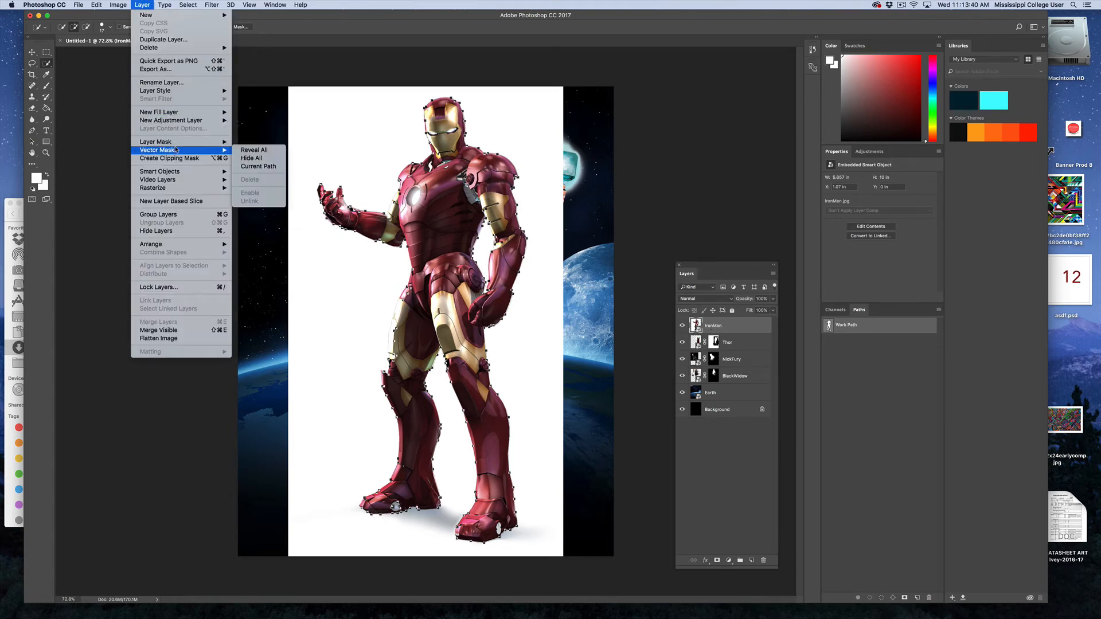
pyautogui.click(249, 166)
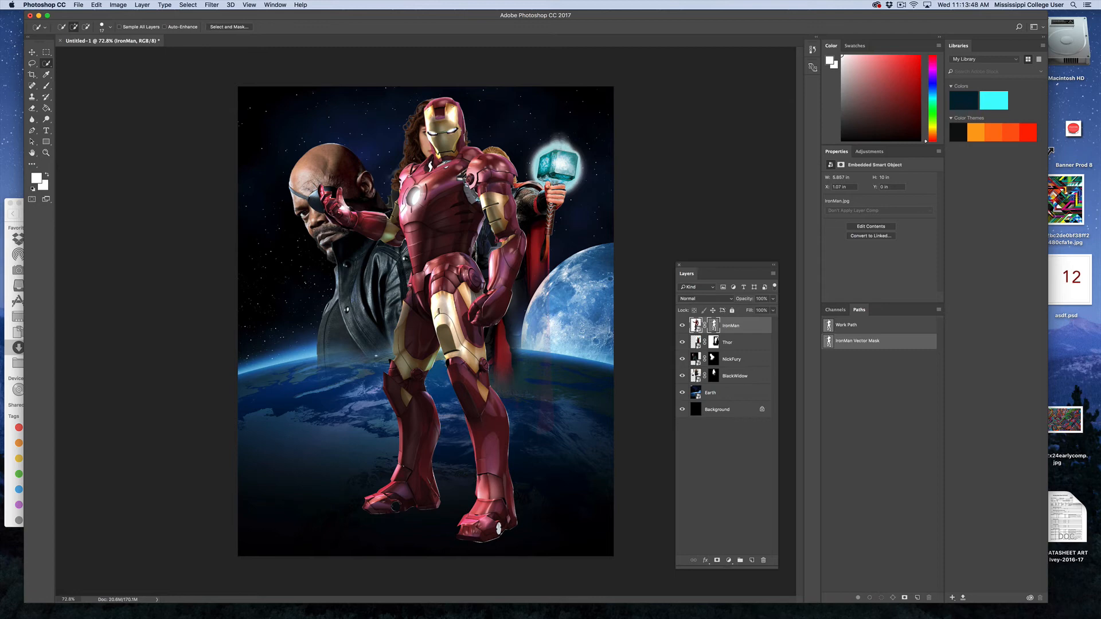
# Step: Add a layer mask to Iron Man and fade his legs into the Earth with a large black brush at 90% opacity
pyautogui.click(717, 560)
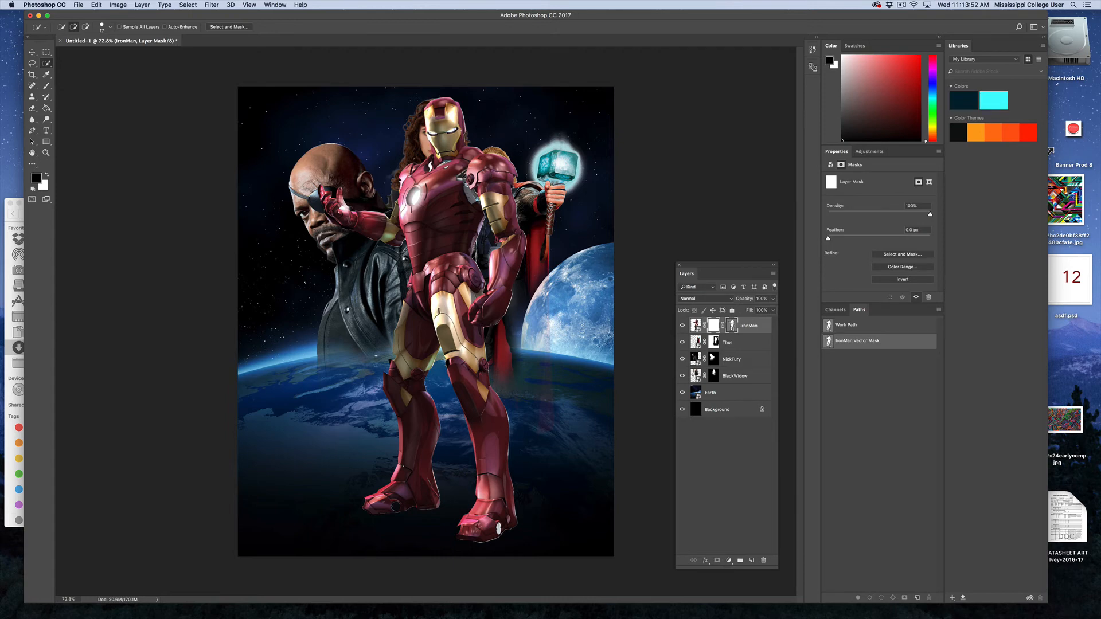
pyautogui.press('p')
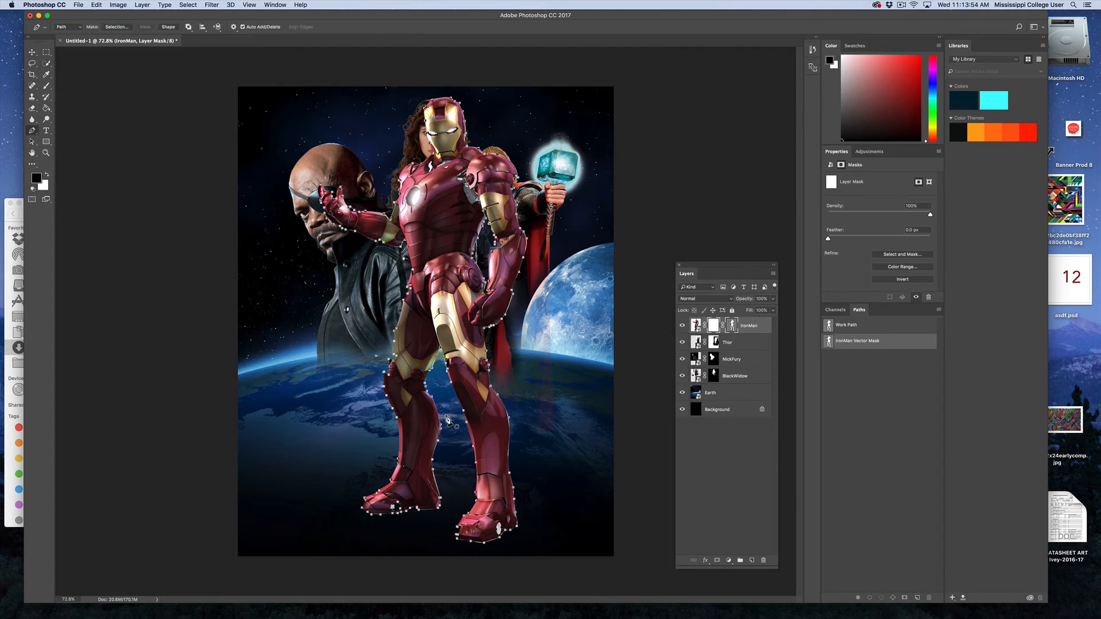
pyautogui.press('b')
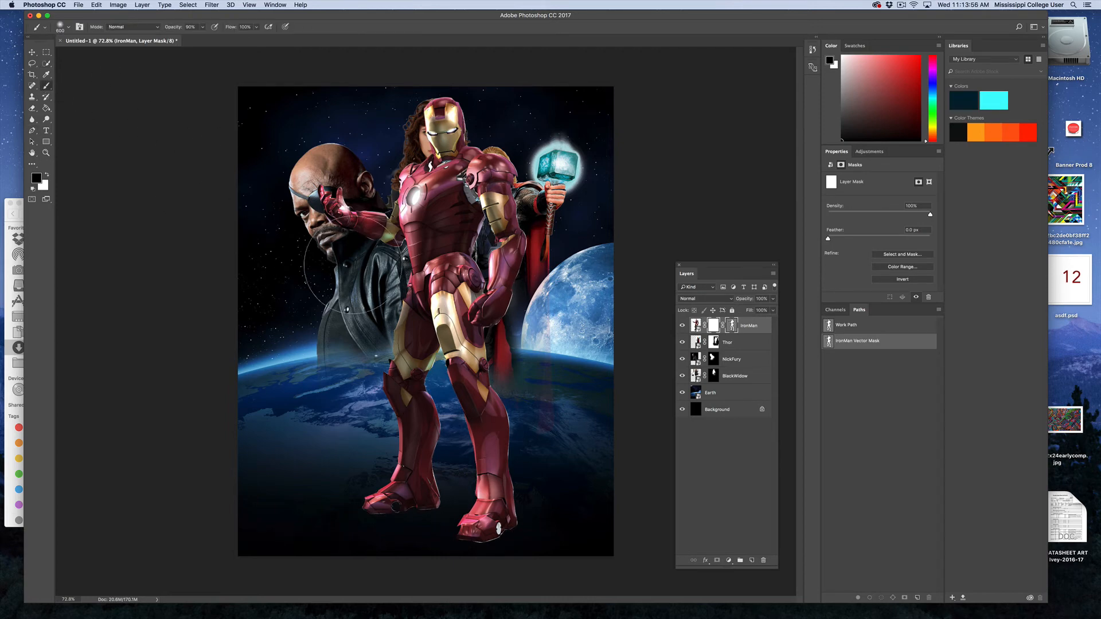
pyautogui.moveTo(403, 422)
pyautogui.mouseDown()
pyautogui.moveTo(412, 517)
pyautogui.moveTo(498, 515)
pyautogui.moveTo(395, 421)
pyautogui.moveTo(359, 363)
pyautogui.moveTo(363, 402)
pyautogui.mouseUp()
pyautogui.moveTo(364, 498)
pyautogui.mouseDown()
pyautogui.moveTo(337, 484)
pyautogui.moveTo(400, 463)
pyautogui.mouseUp()
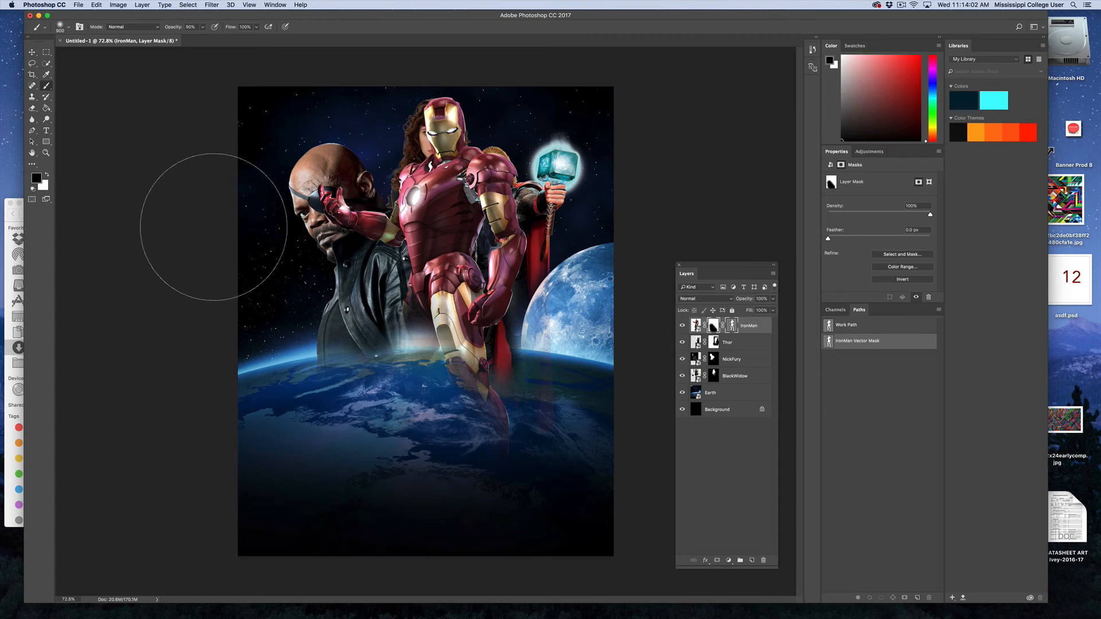
# Step: Hide the transform controls, scale Iron Man to about 56%, place him in front of Thor, and deselect the layer
pyautogui.click(32, 51)
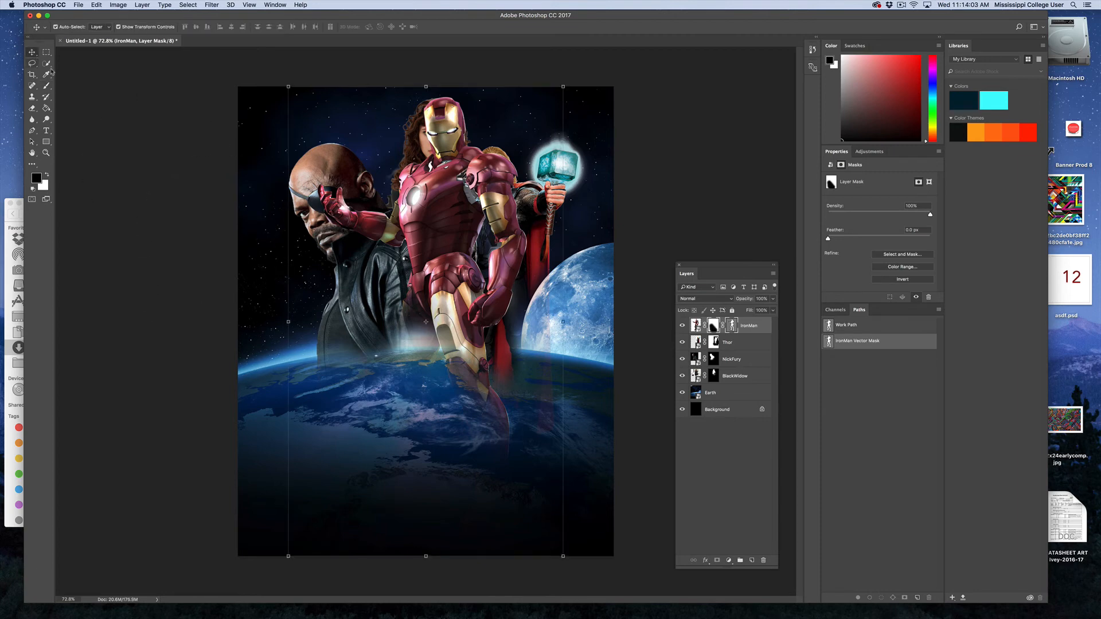
pyautogui.click(117, 27)
pyautogui.click(97, 5)
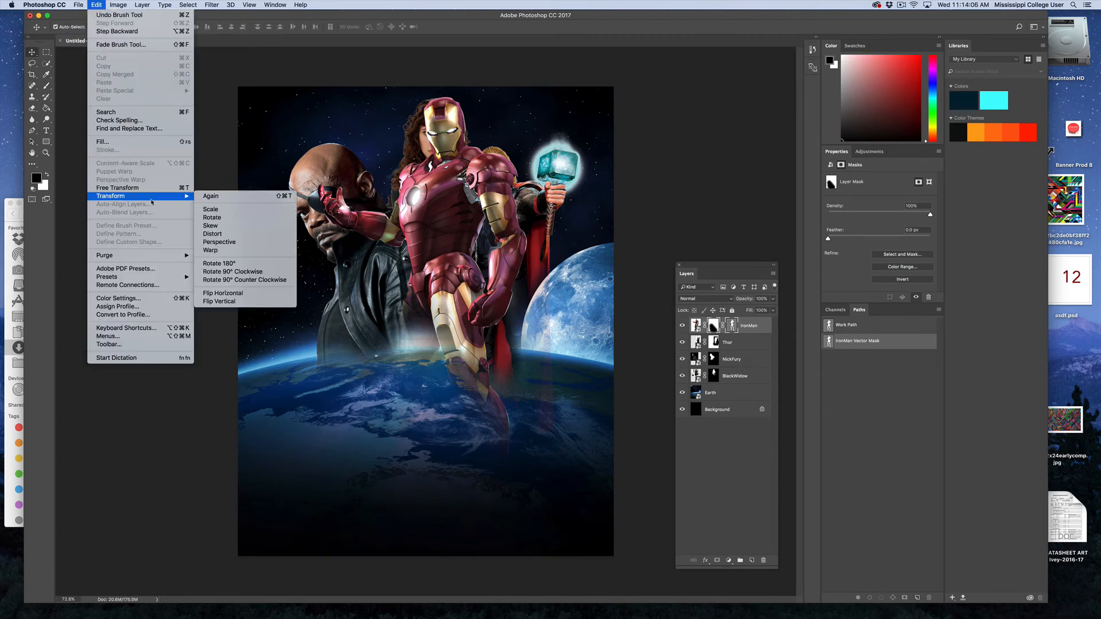
pyautogui.moveTo(184, 197)
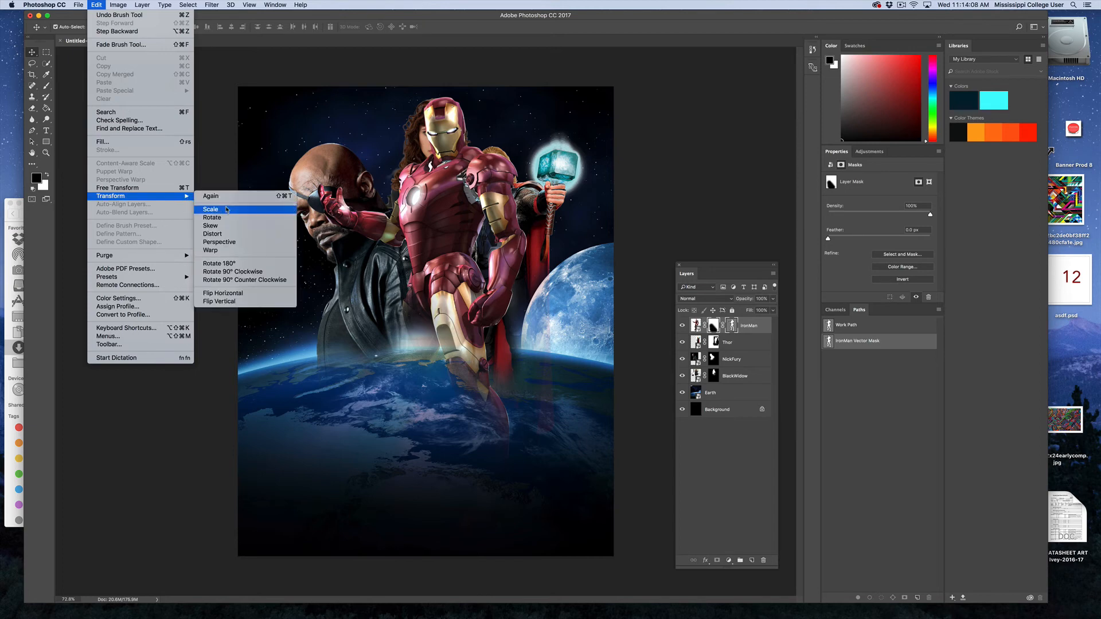
pyautogui.click(233, 211)
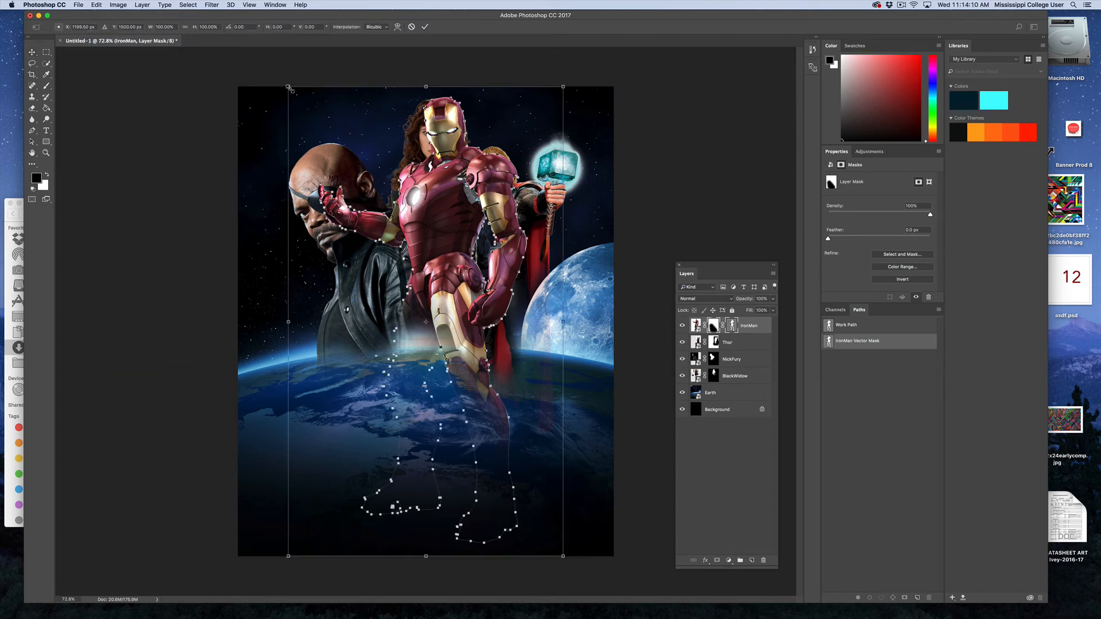
pyautogui.moveTo(288, 87); pyautogui.dragTo(412, 304)
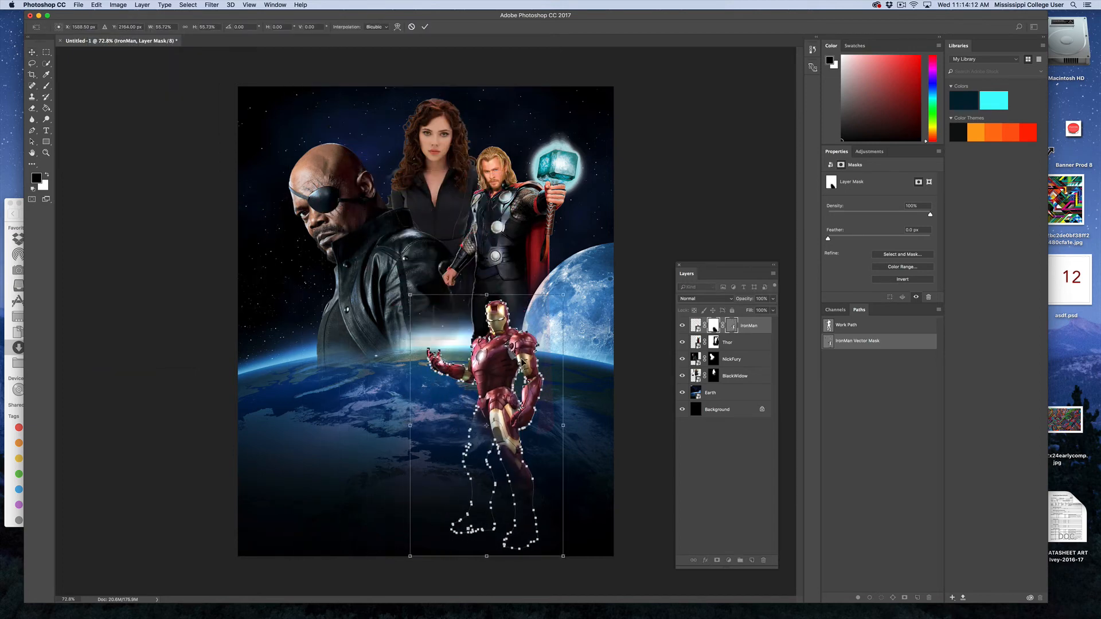
pyautogui.moveTo(522, 360); pyautogui.dragTo(500, 261)
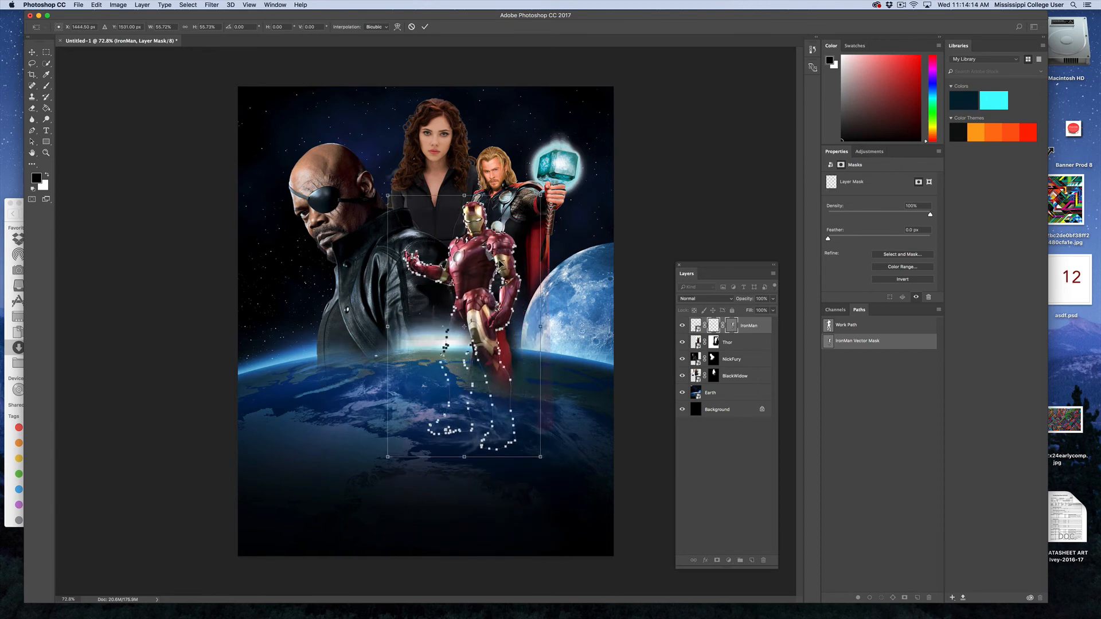
pyautogui.press('Return')
pyautogui.click(628, 217)
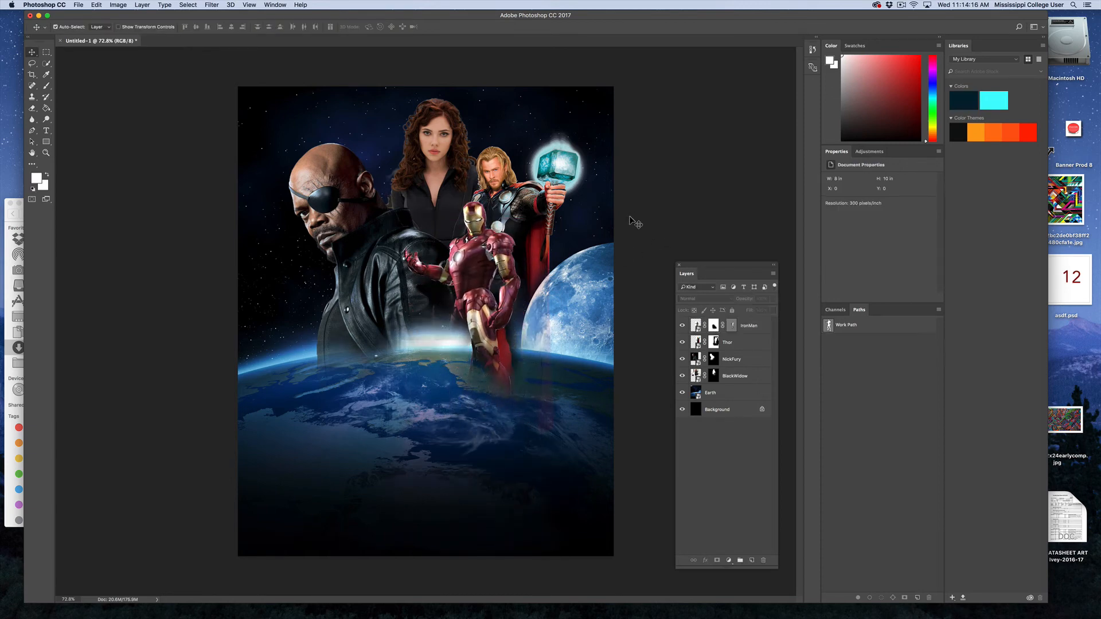
# Step: Place CaptianAmerica.jpg as an embedded layer above Iron Man at its default size
pyautogui.click(78, 5)
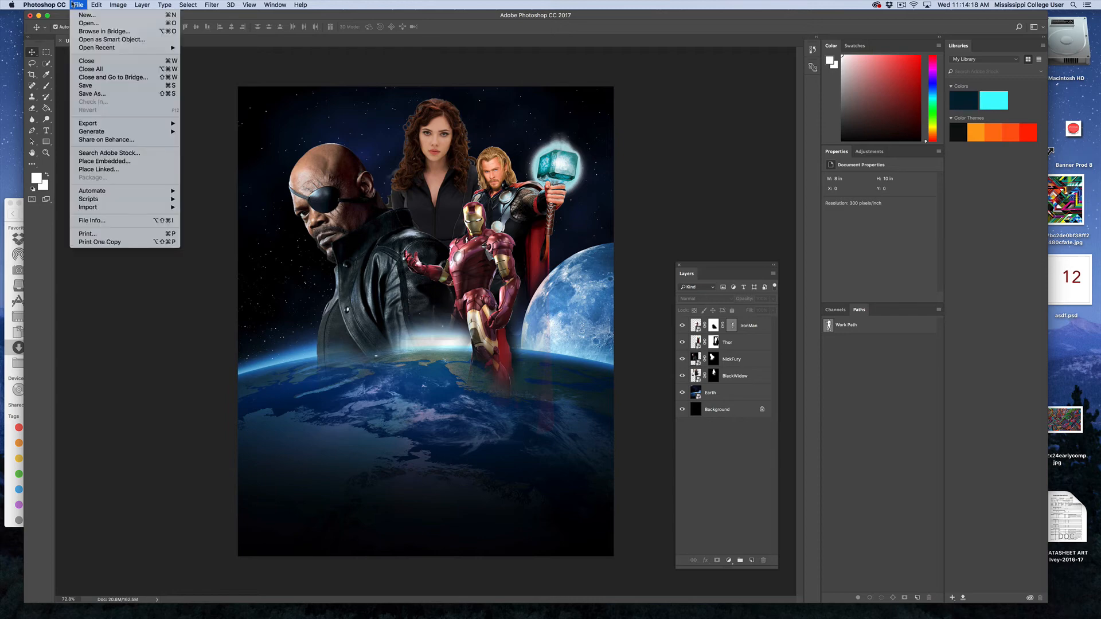
pyautogui.click(120, 161)
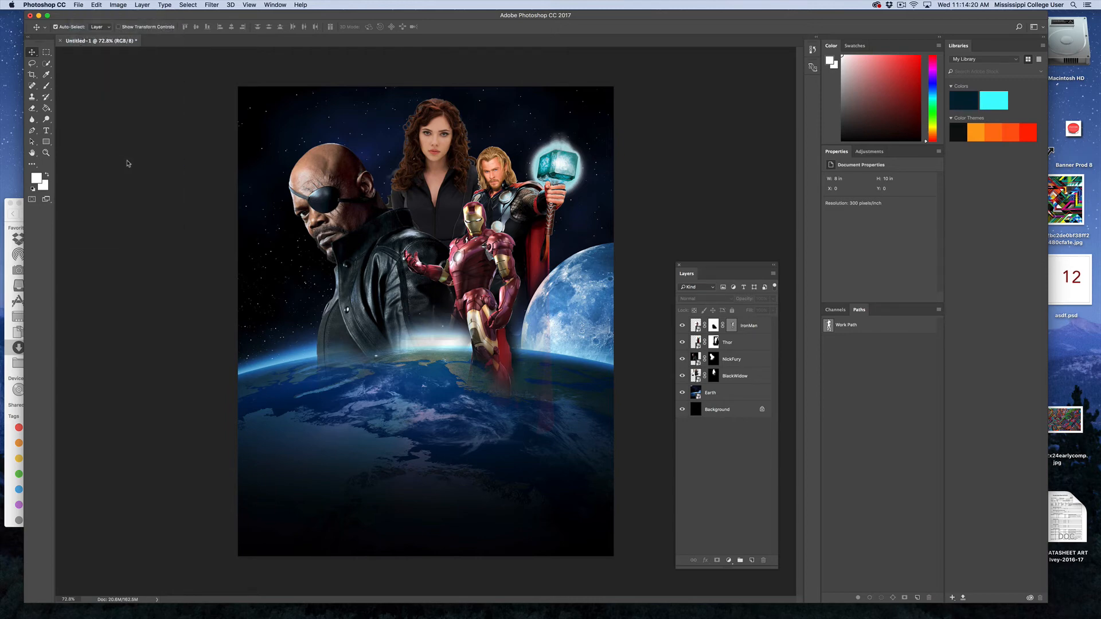
pyautogui.click(507, 169)
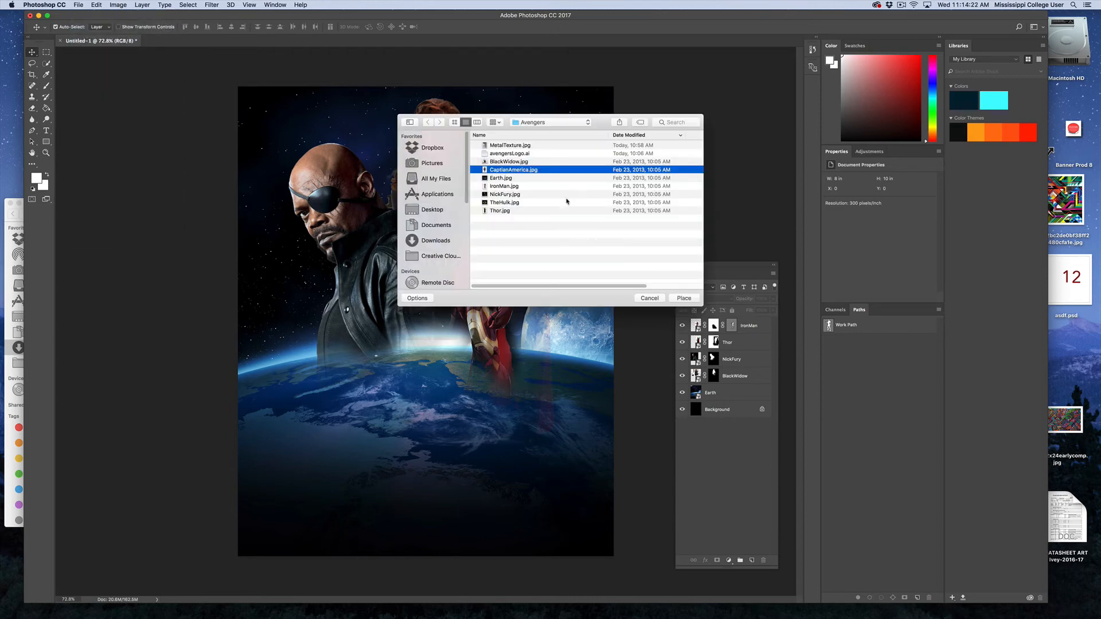
pyautogui.click(685, 297)
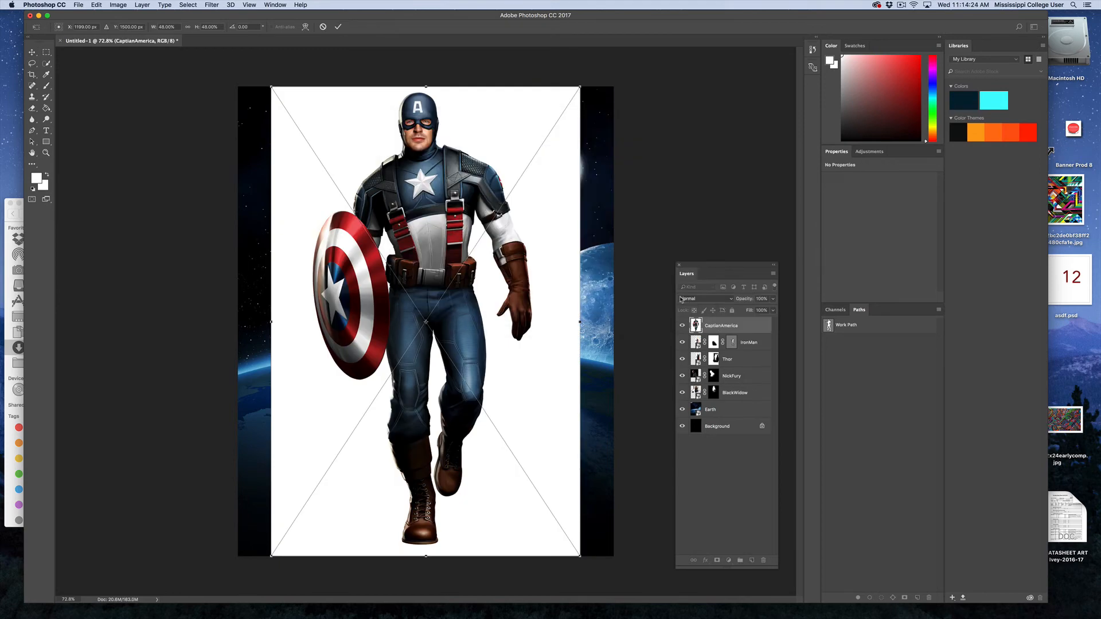
pyautogui.press('Return')
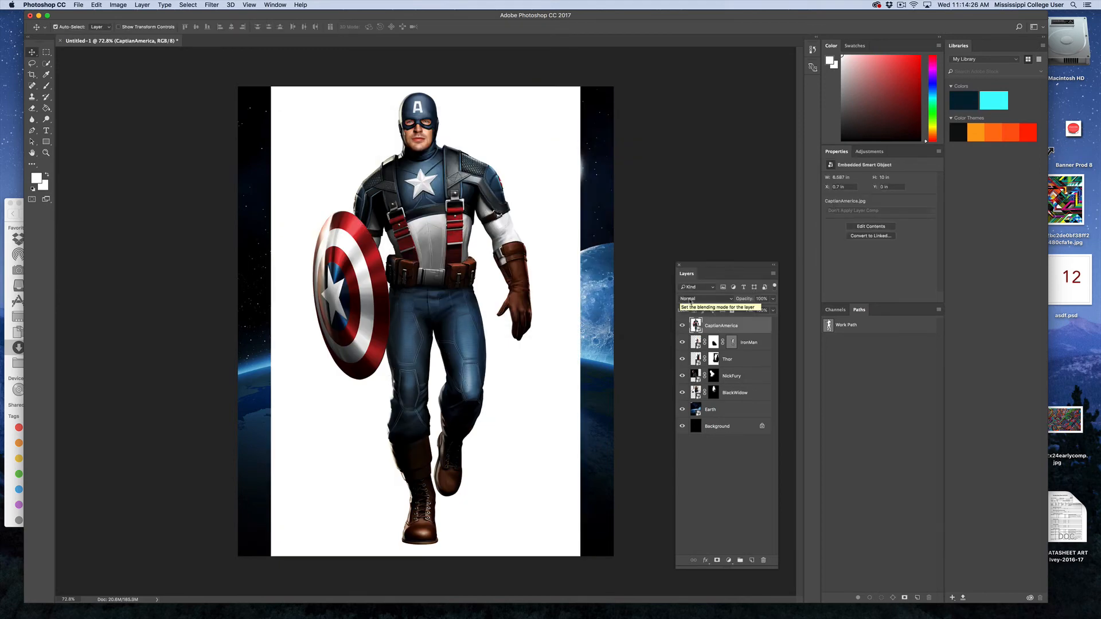
# Step: Select Captain America's figure with the Quick Selection tool, check it in Quick Mask, and return to Standard mode
pyautogui.click(46, 63)
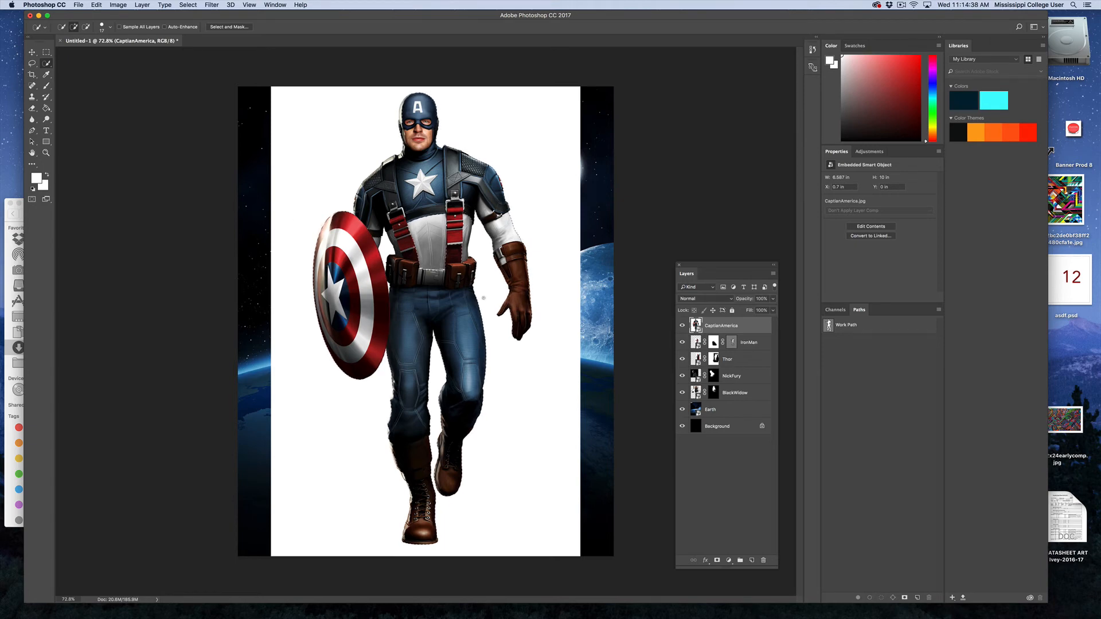
pyautogui.press('alt')
pyautogui.press('alt')
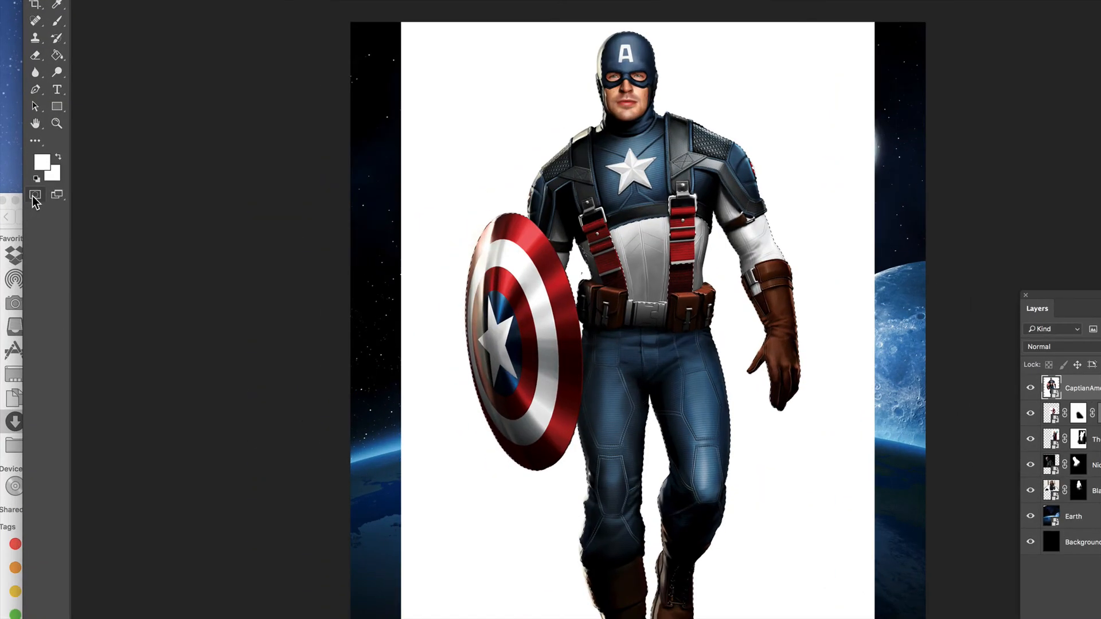
pyautogui.click(32, 199)
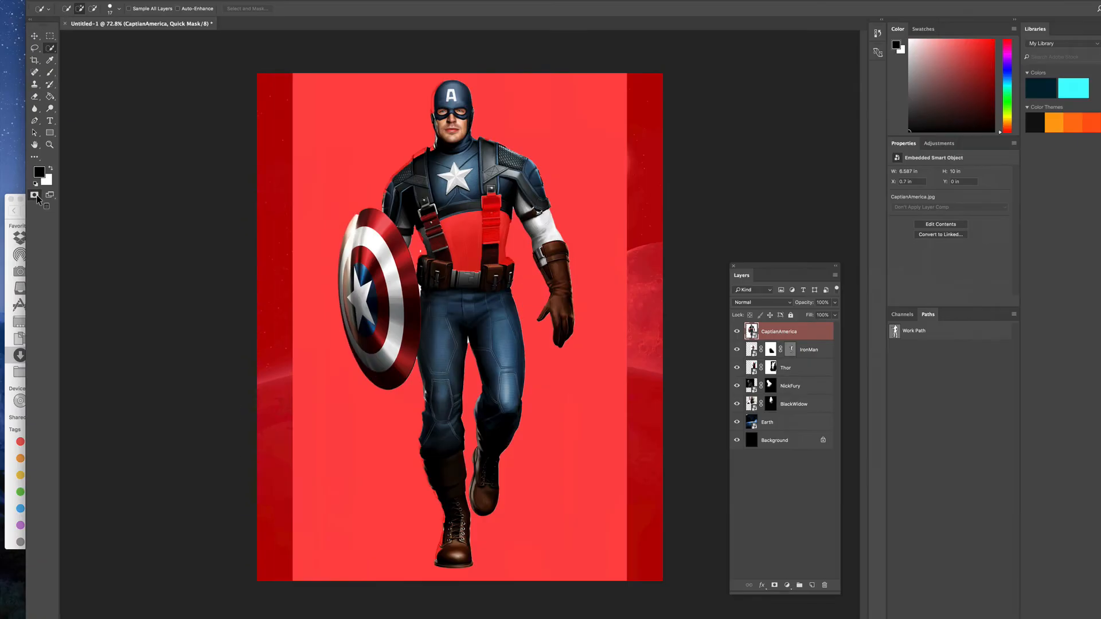
pyautogui.click(36, 197)
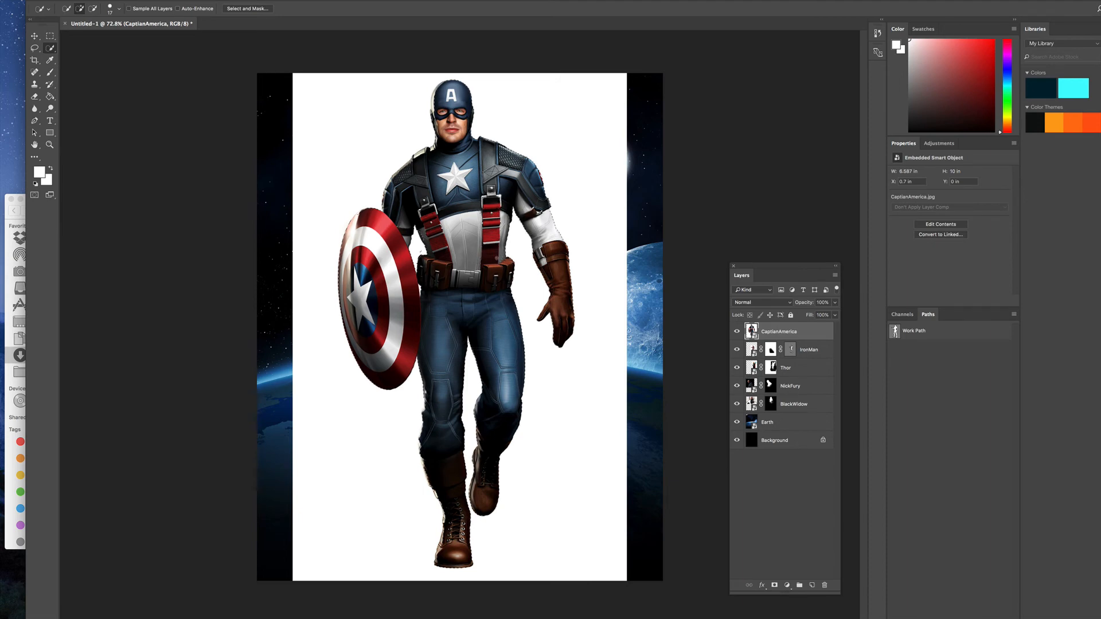
pyautogui.click(35, 196)
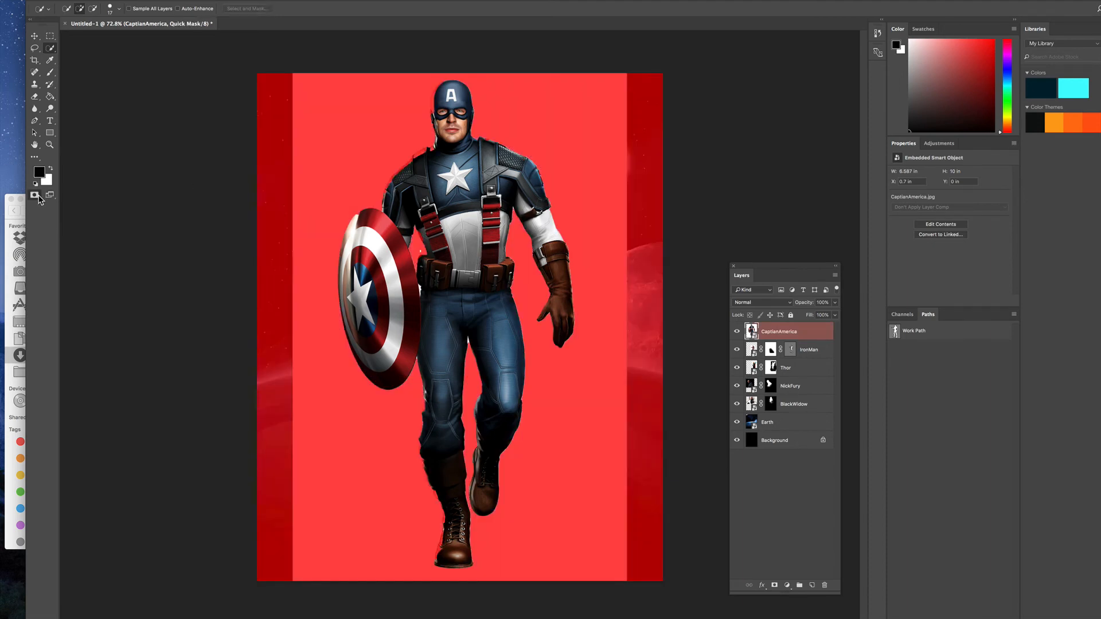
pyautogui.click(35, 197)
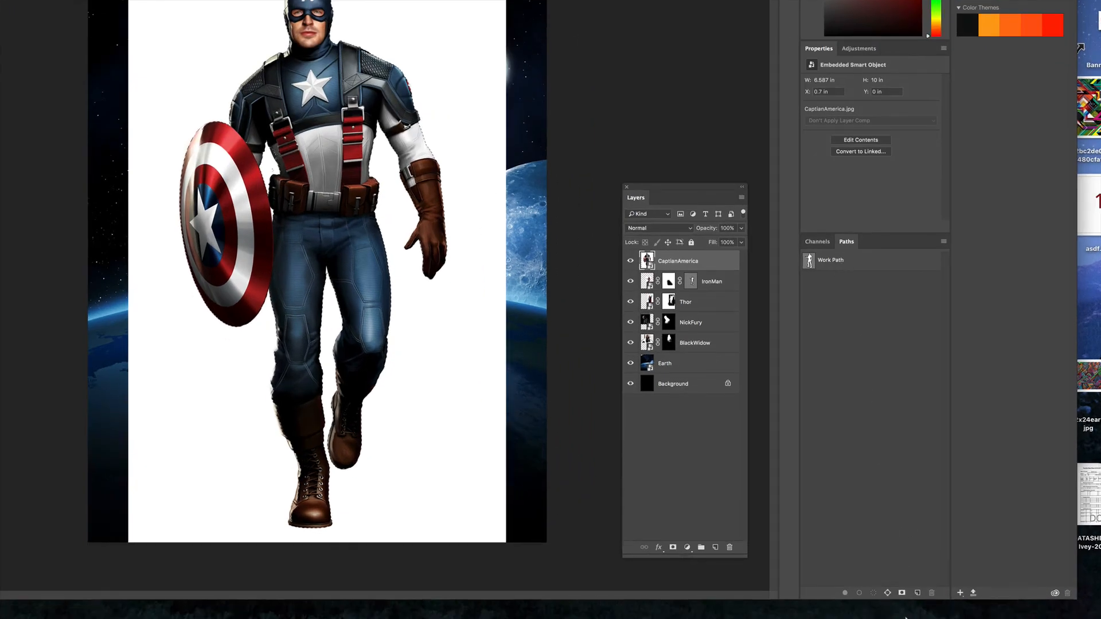
# Step: Convert the Captain America selection to a work path and apply that path as the layer's vector mask
pyautogui.click(888, 592)
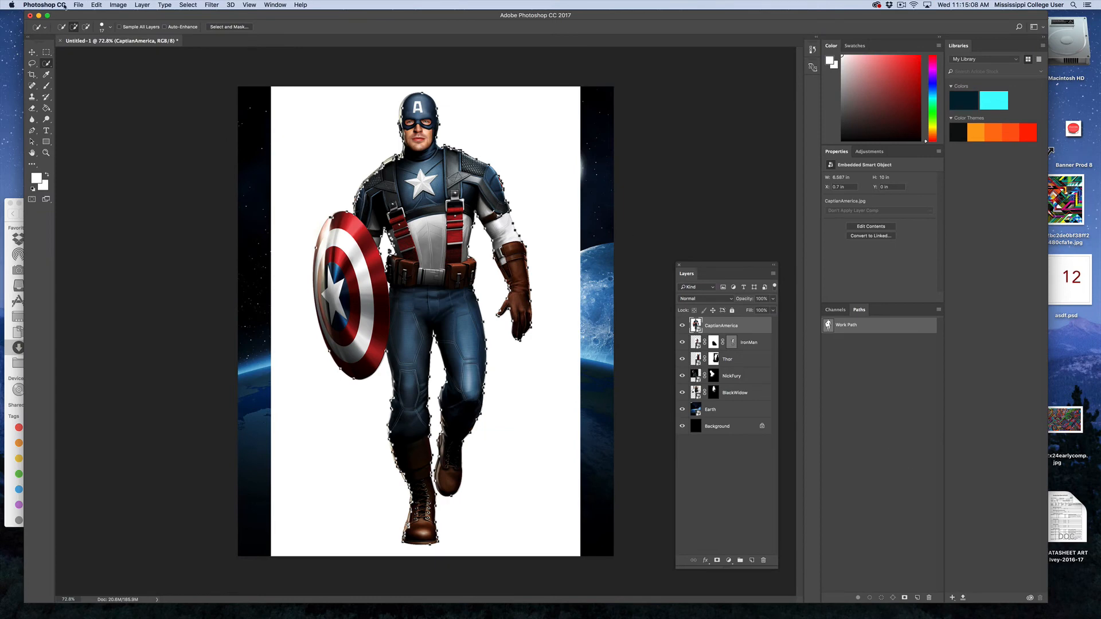
pyautogui.click(142, 5)
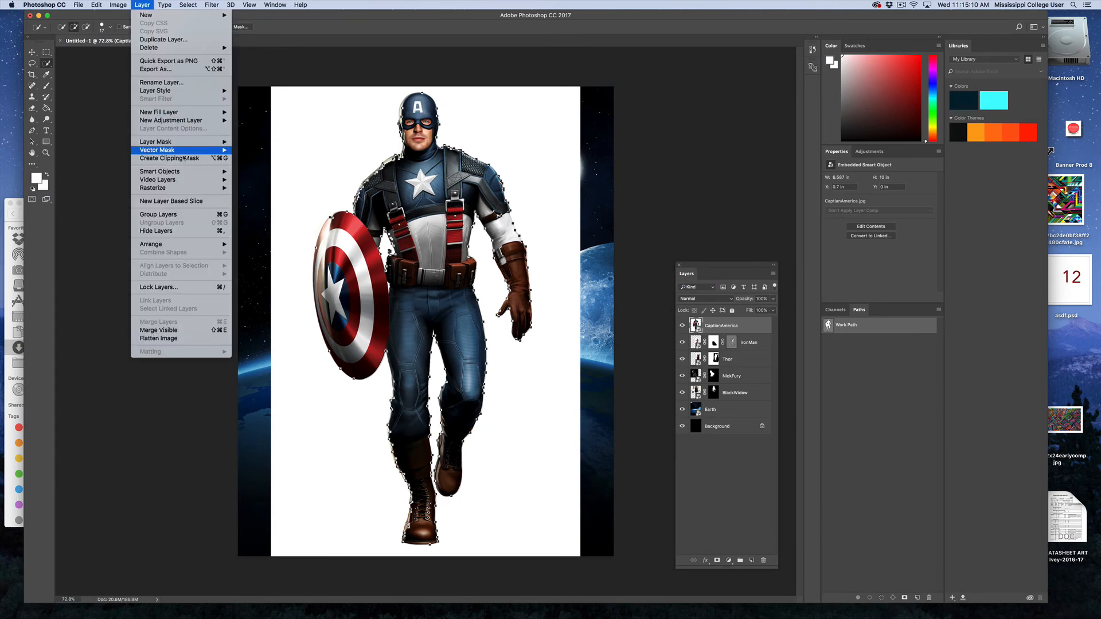
pyautogui.moveTo(181, 152)
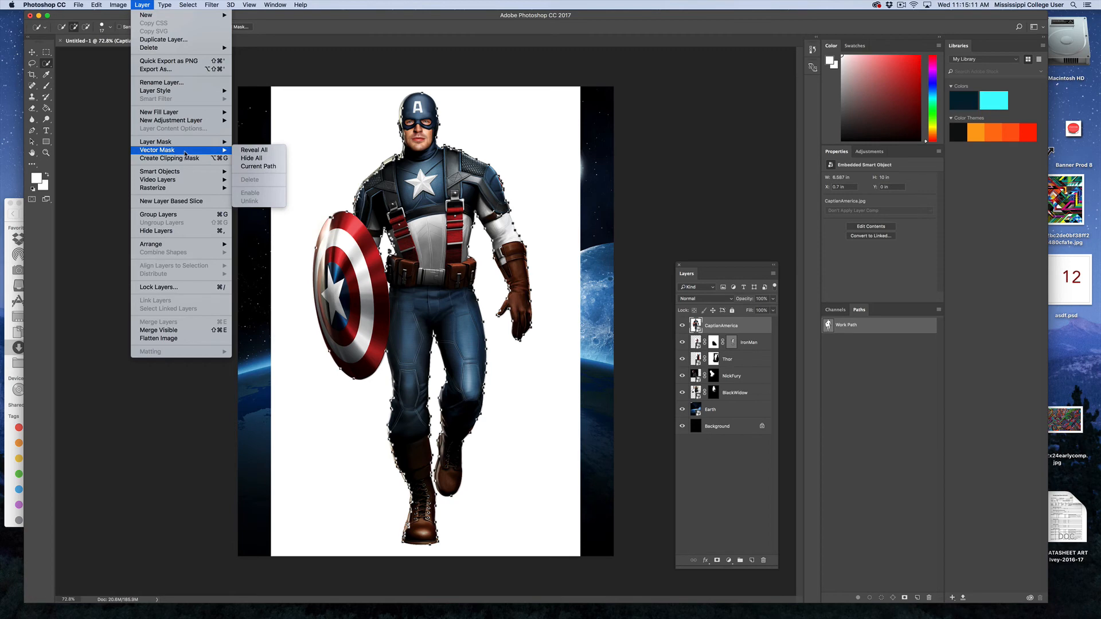
pyautogui.click(257, 167)
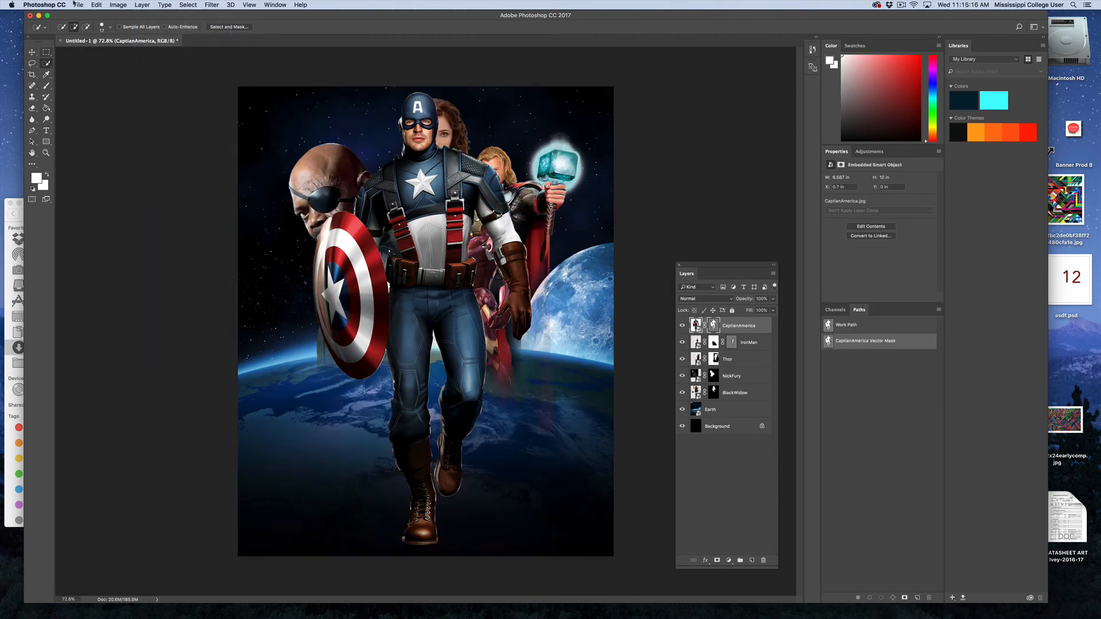
# Step: Scale Captain America to about 54% and place him beside Iron Man, in front of Nick Fury's jacket
pyautogui.click(32, 53)
pyautogui.click(97, 4)
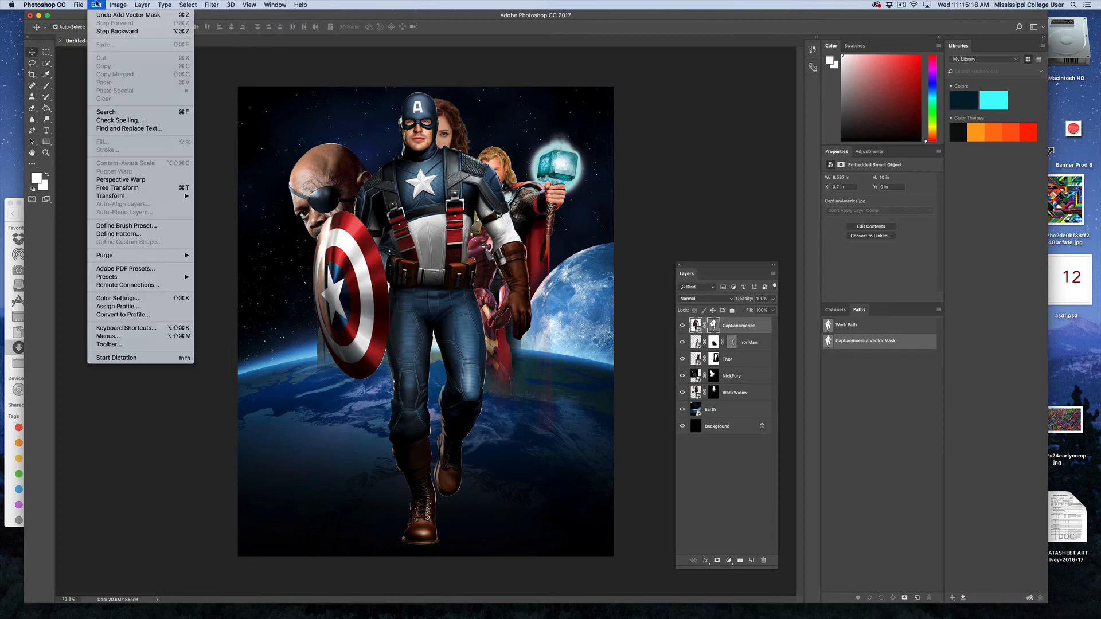
pyautogui.moveTo(143, 196)
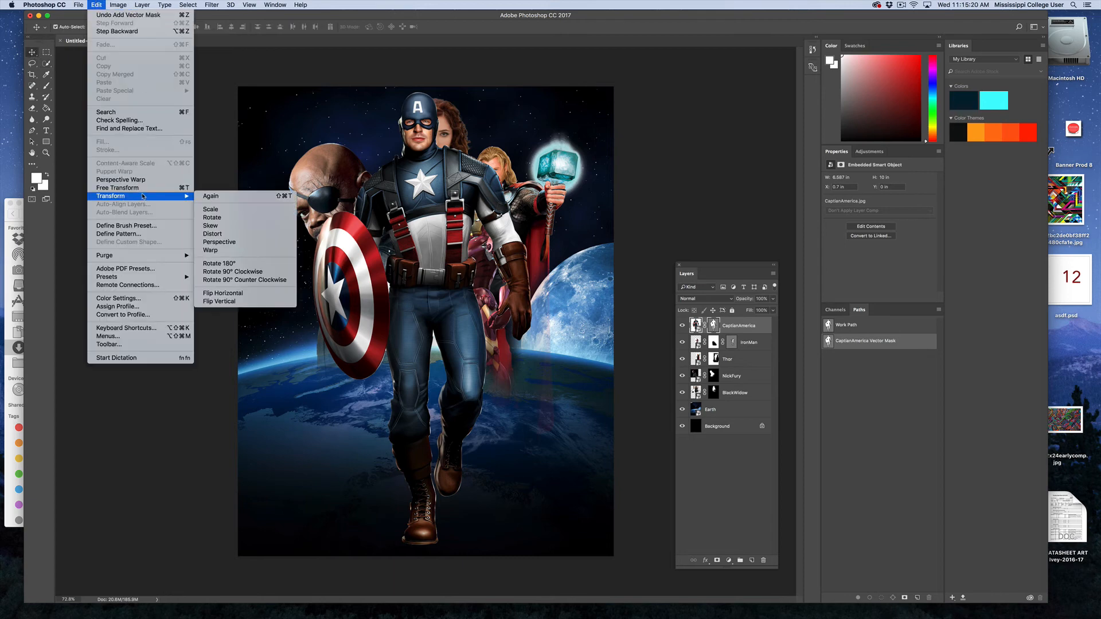
pyautogui.click(210, 209)
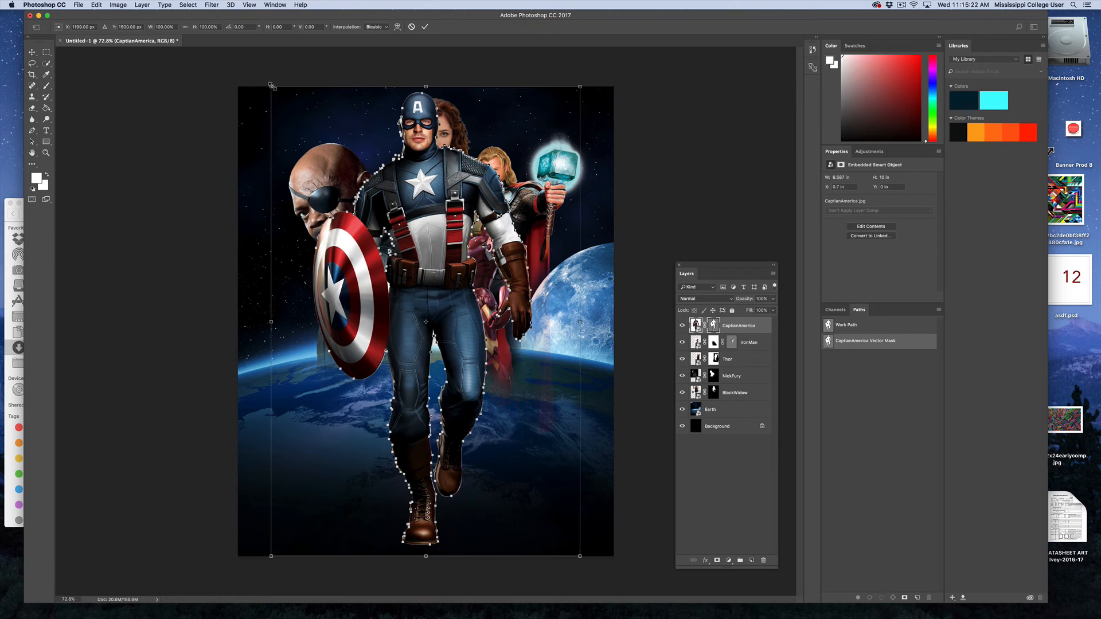
pyautogui.moveTo(271, 85); pyautogui.dragTo(394, 273)
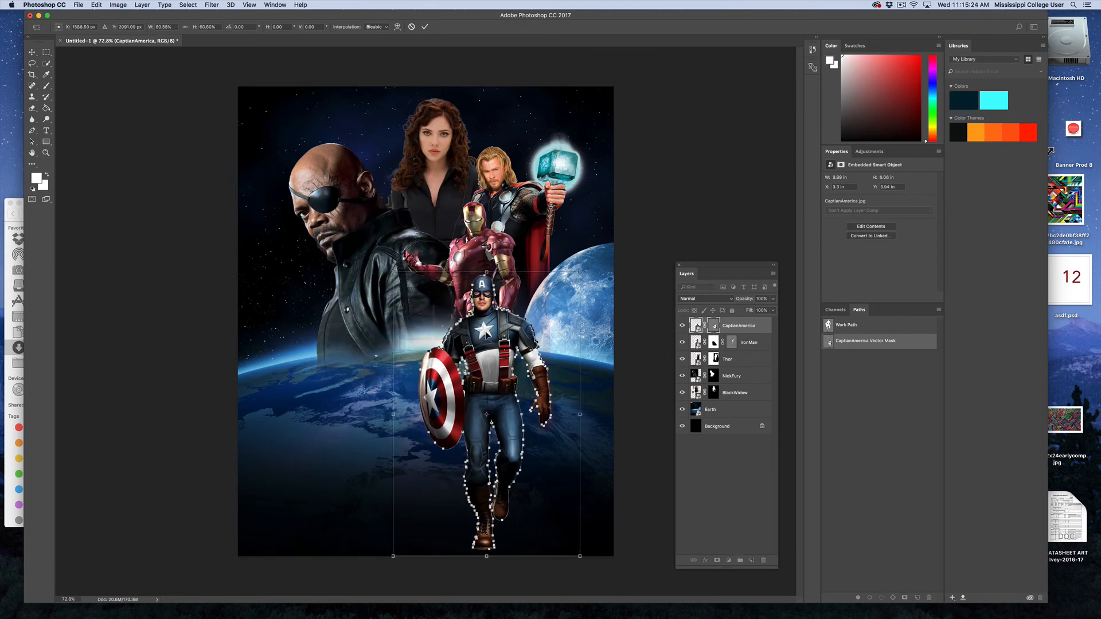
pyautogui.moveTo(578, 554); pyautogui.dragTo(463, 430)
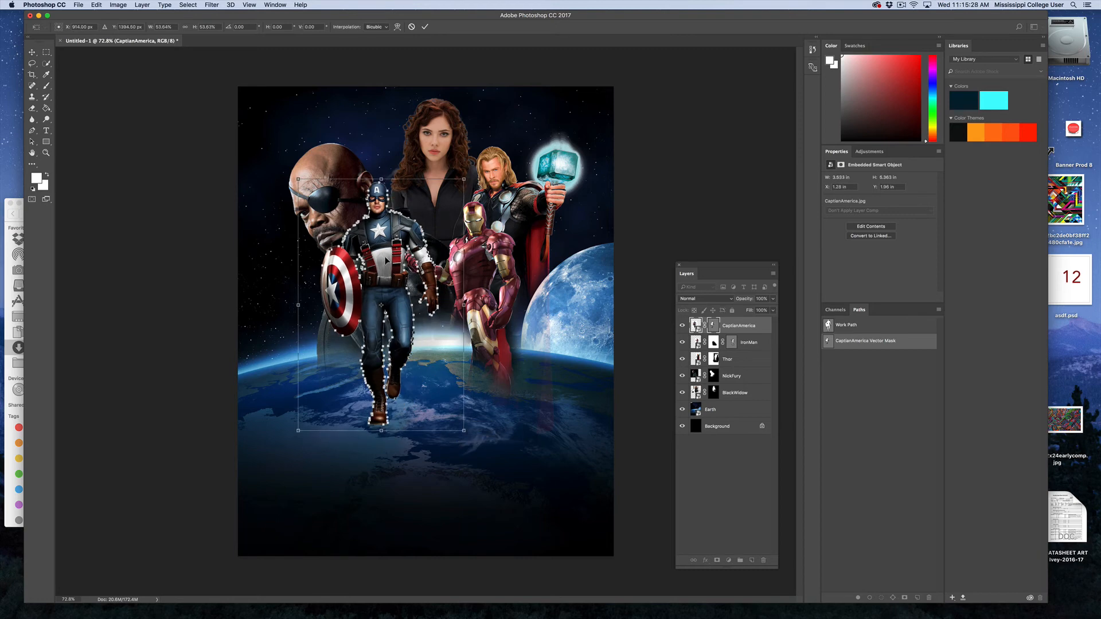
pyautogui.moveTo(386, 259); pyautogui.dragTo(421, 276)
pyautogui.press('Return')
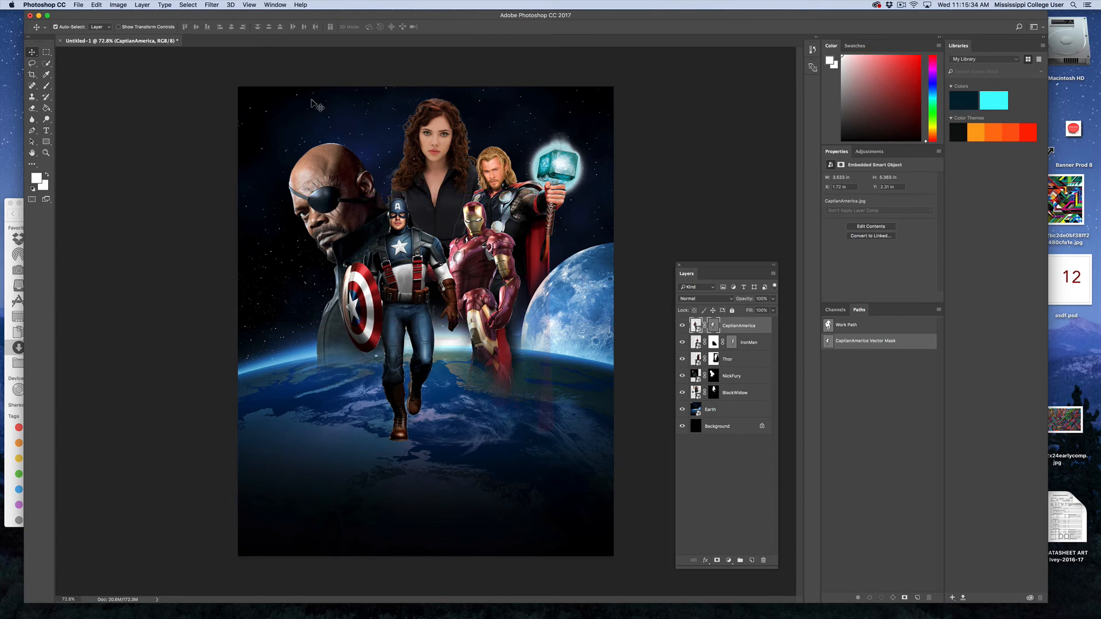
# Step: Place TheHulk.jpg as an embedded layer above Captain America at its default size
pyautogui.click(78, 4)
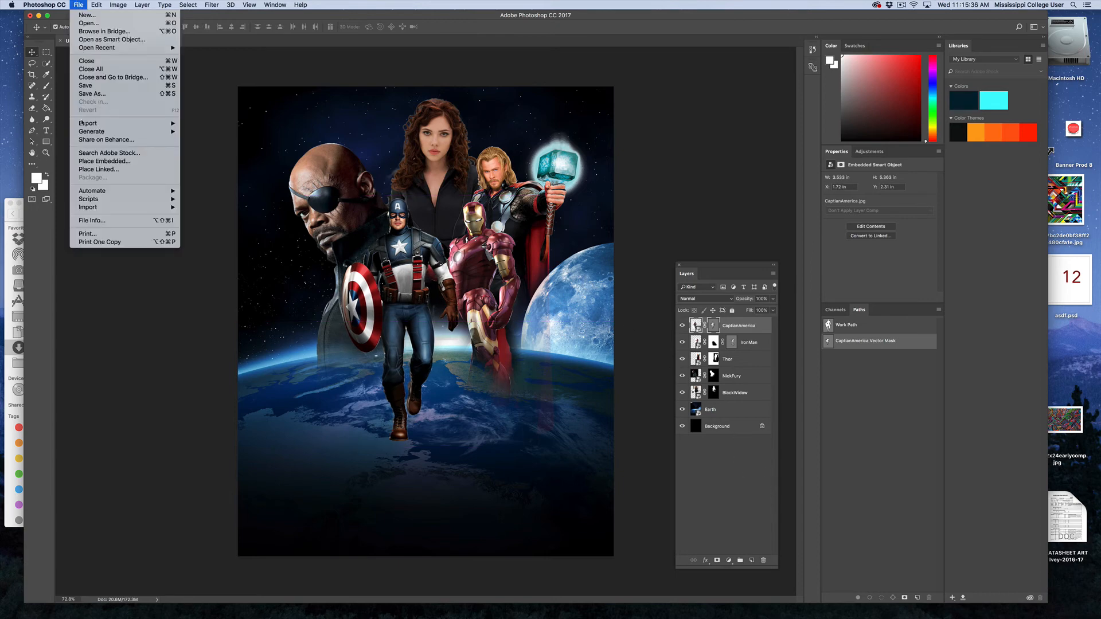
pyautogui.moveTo(86, 133)
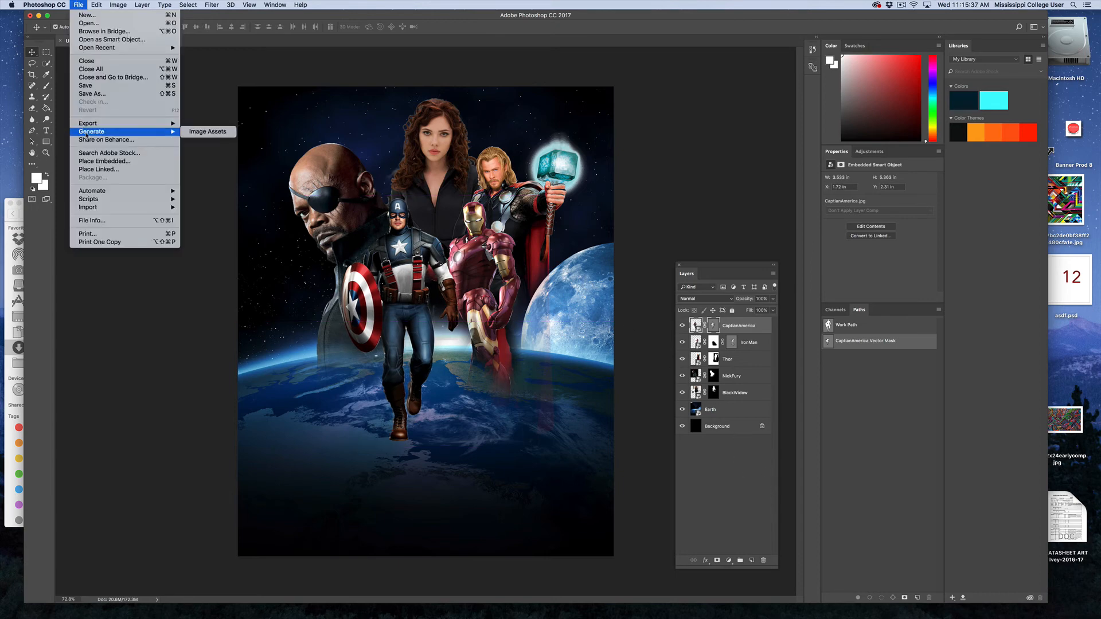
pyautogui.click(102, 162)
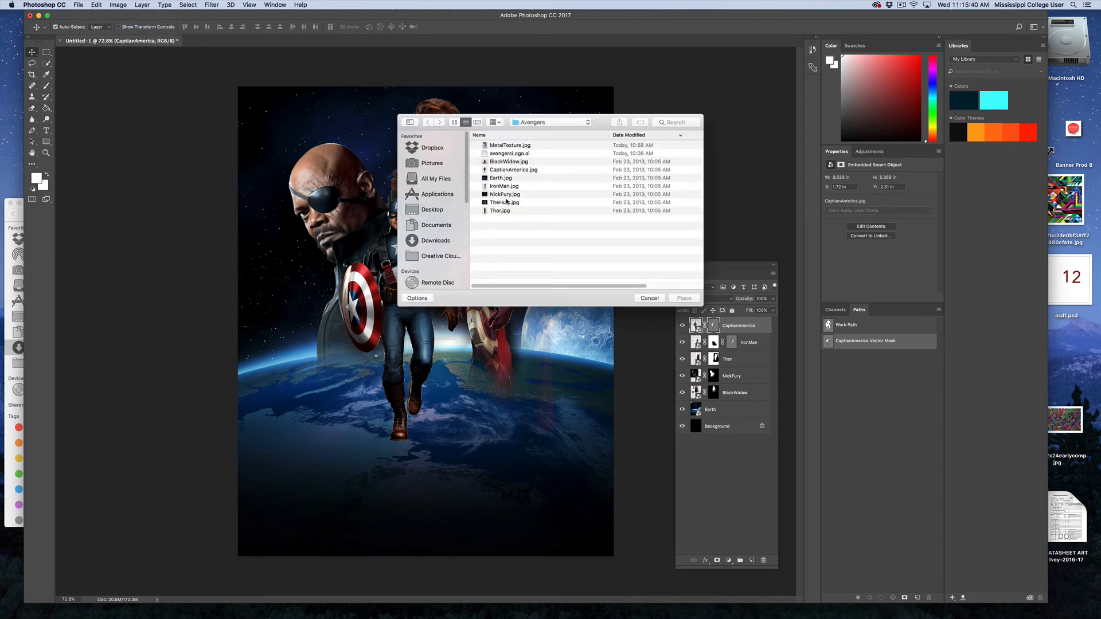
pyautogui.click(505, 202)
pyautogui.click(684, 298)
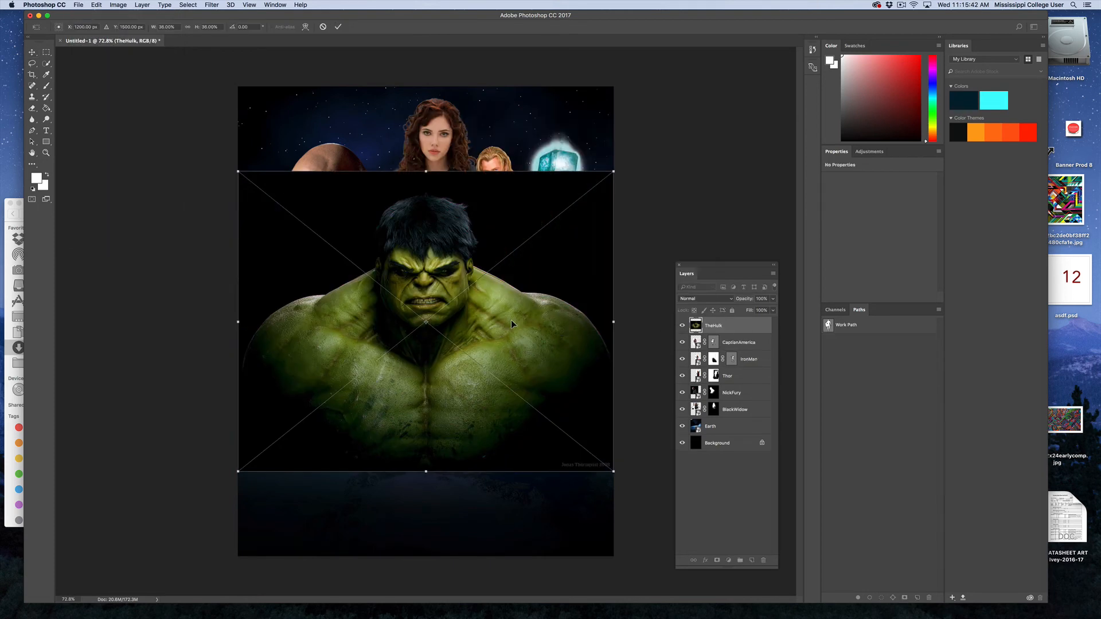
pyautogui.press('Return')
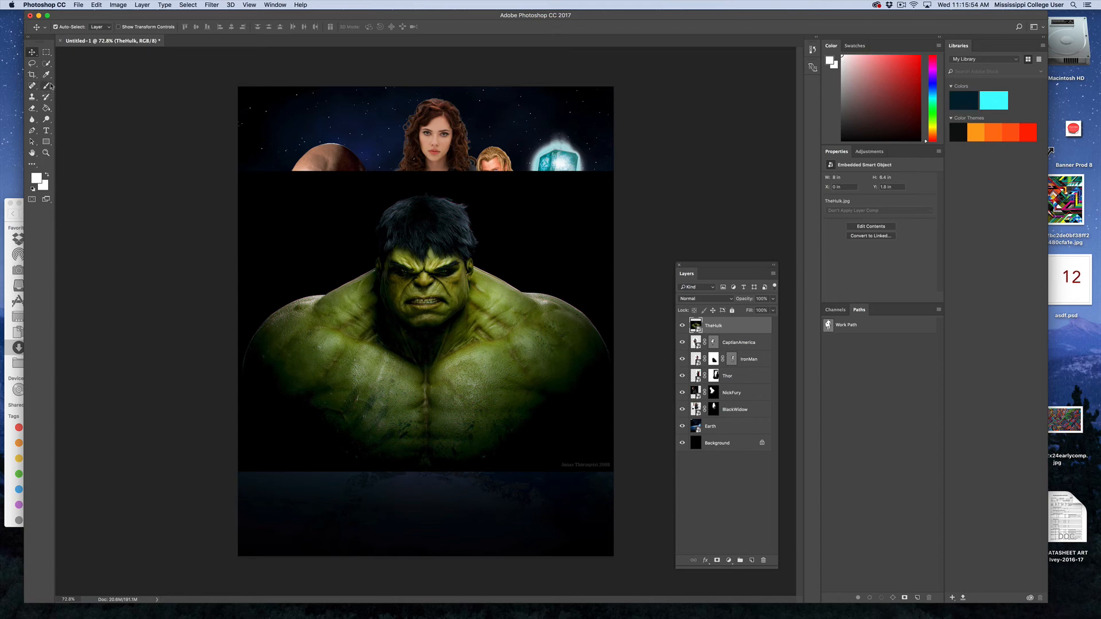
# Step: Select the Hulk with the Quick Selection tool, subtract the black background around his head and shoulders, and add a layer mask
pyautogui.click(47, 65)
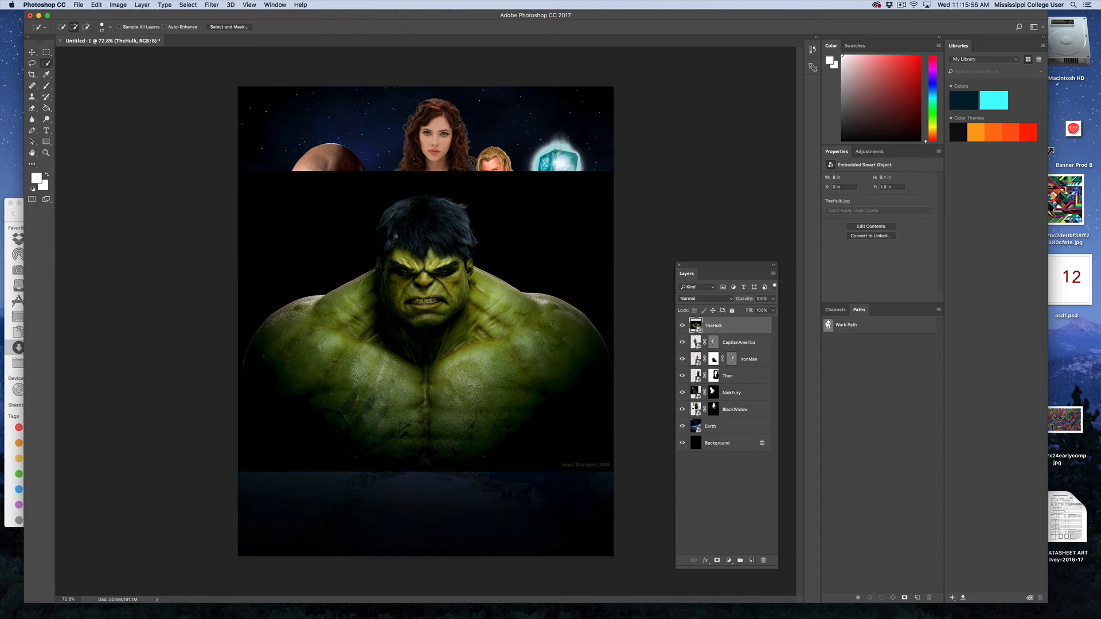
pyautogui.moveTo(545, 366); pyautogui.dragTo(519, 402)
pyautogui.click(384, 232)
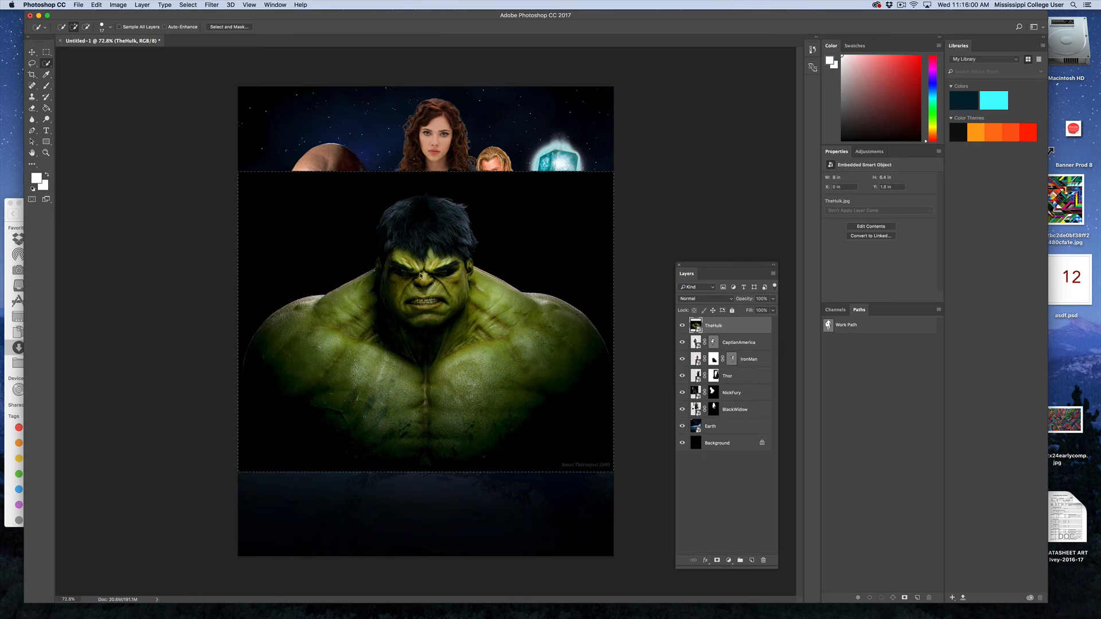
pyautogui.keyDown('alt'); pyautogui.click(351, 246); pyautogui.keyUp('alt')
pyautogui.keyDown('alt'); pyautogui.click(475, 190); pyautogui.keyUp('alt')
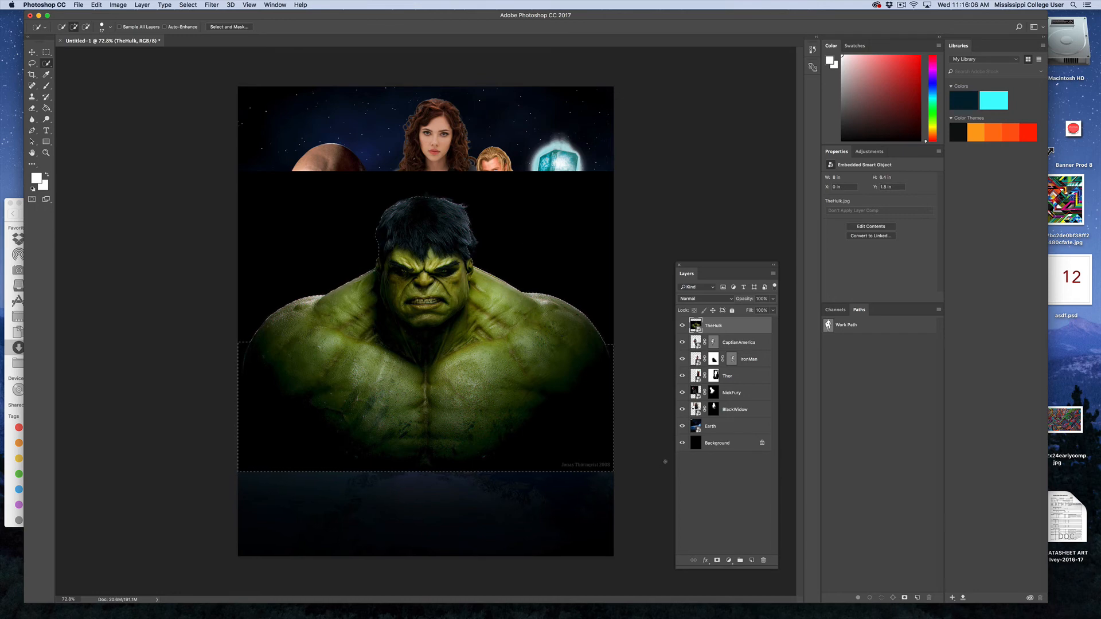
pyautogui.click(717, 560)
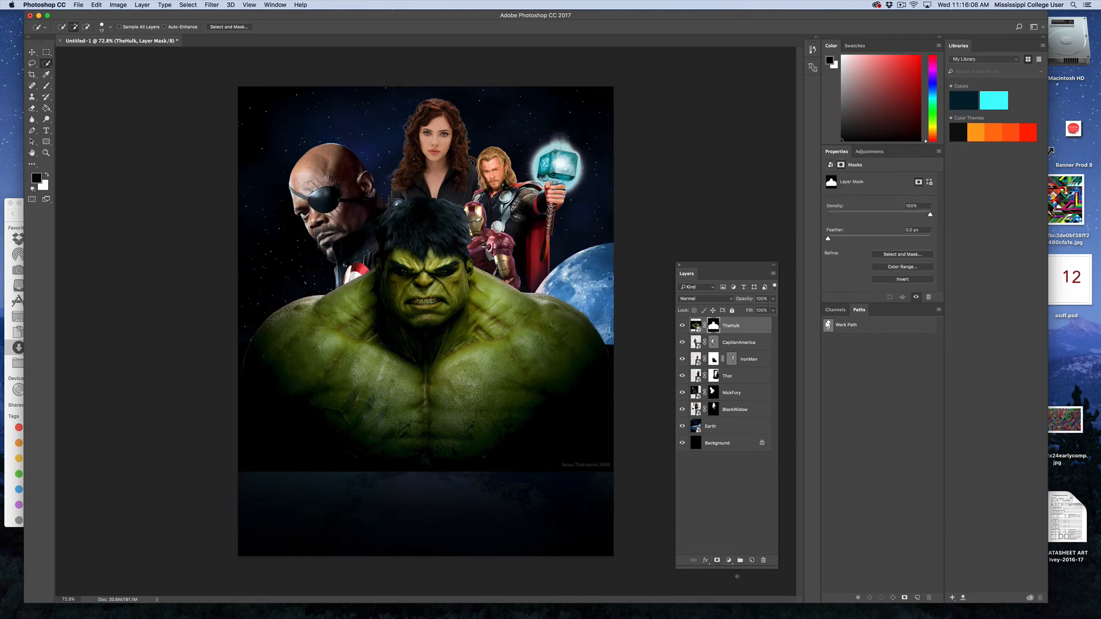
# Step: Scale the masked Hulk to about 81% and place him low in the centre, in front of Captain America and Iron Man
pyautogui.click(32, 52)
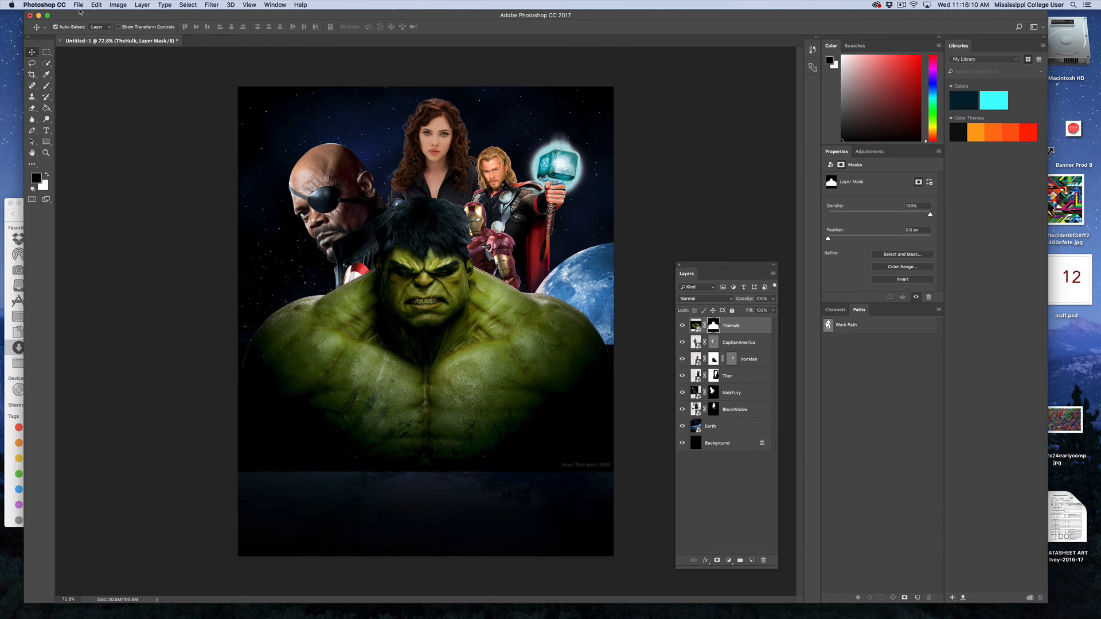
pyautogui.click(96, 4)
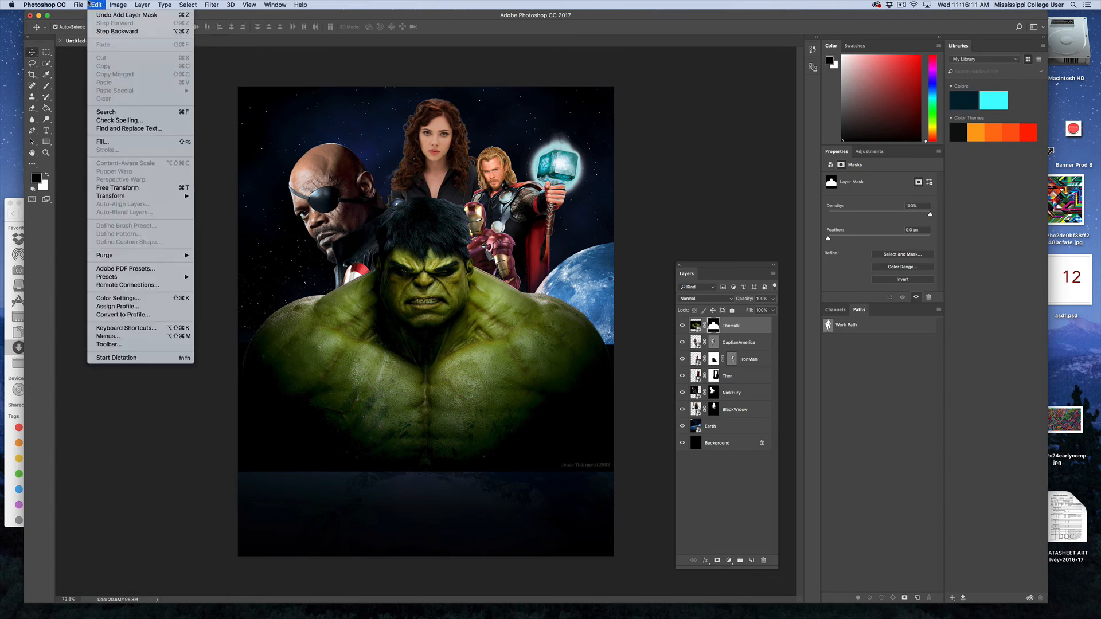
pyautogui.moveTo(172, 196)
pyautogui.click(211, 210)
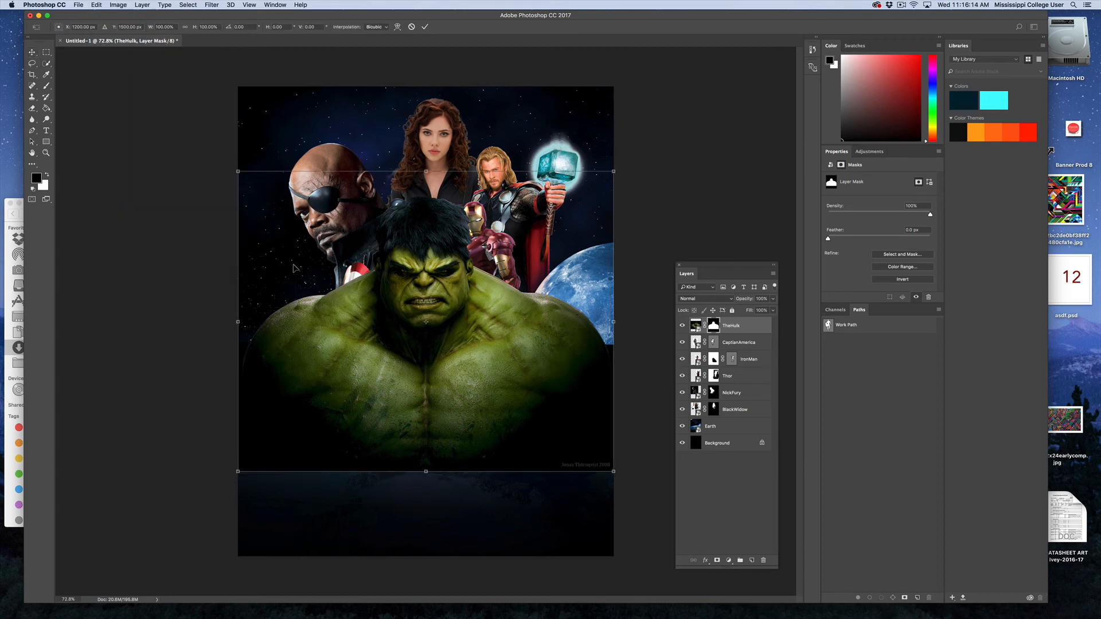
pyautogui.moveTo(239, 170); pyautogui.dragTo(282, 221)
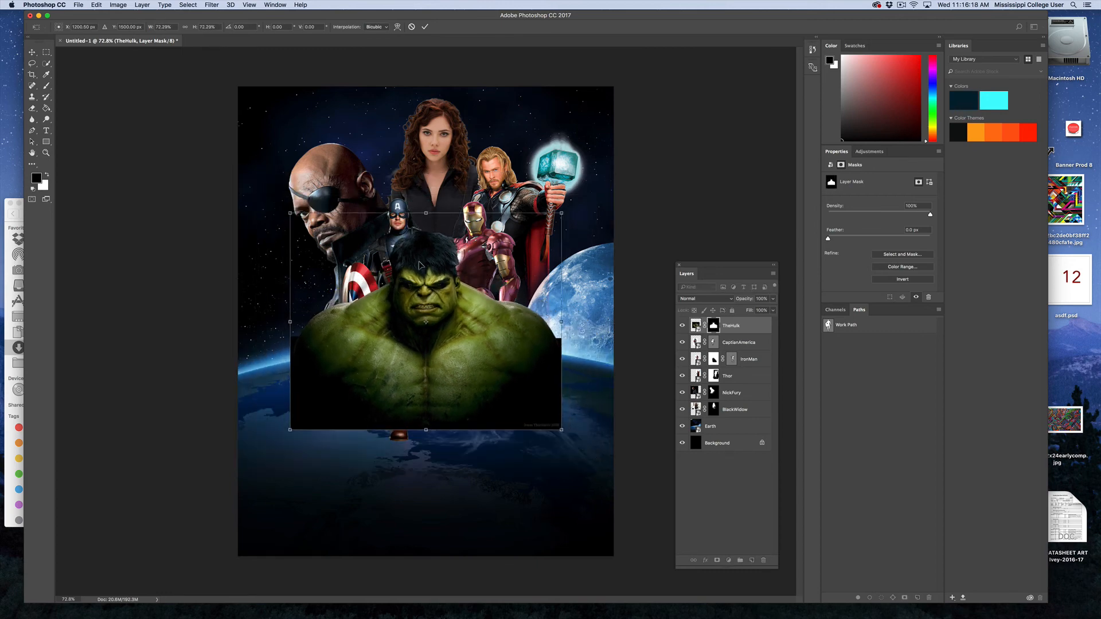
pyautogui.moveTo(419, 264); pyautogui.dragTo(424, 283)
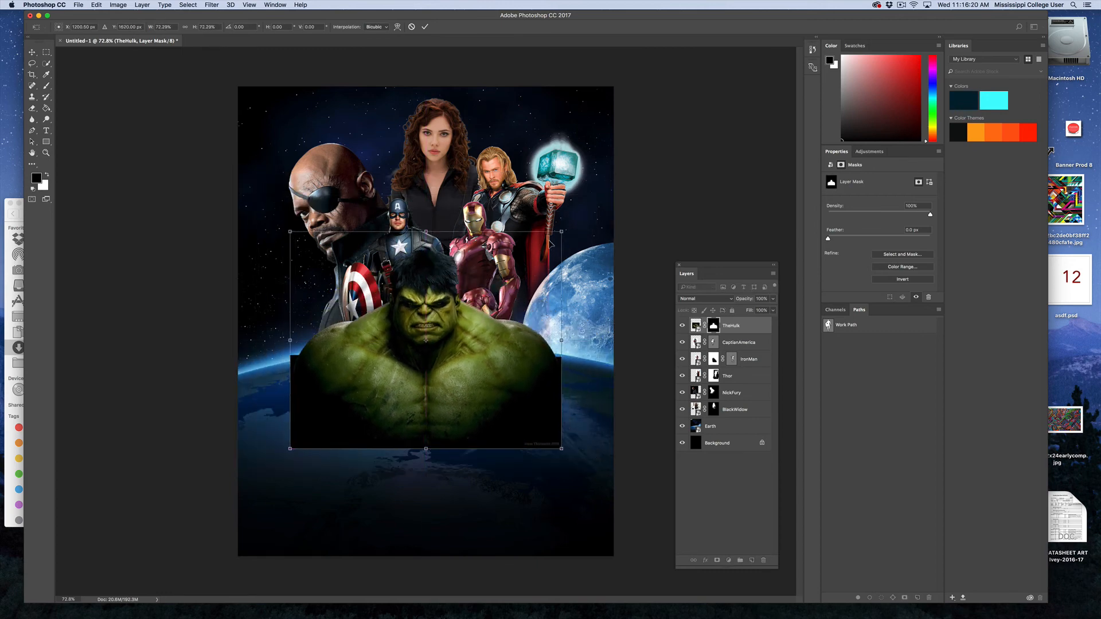
pyautogui.moveTo(561, 231); pyautogui.dragTo(578, 218)
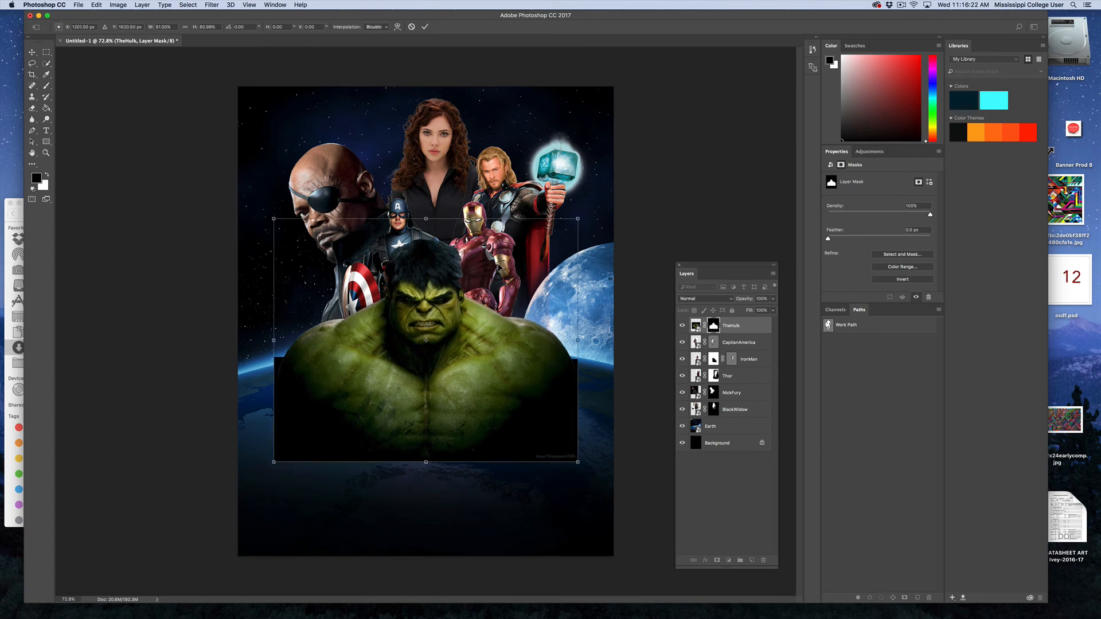
pyautogui.moveTo(460, 268); pyautogui.dragTo(451, 286)
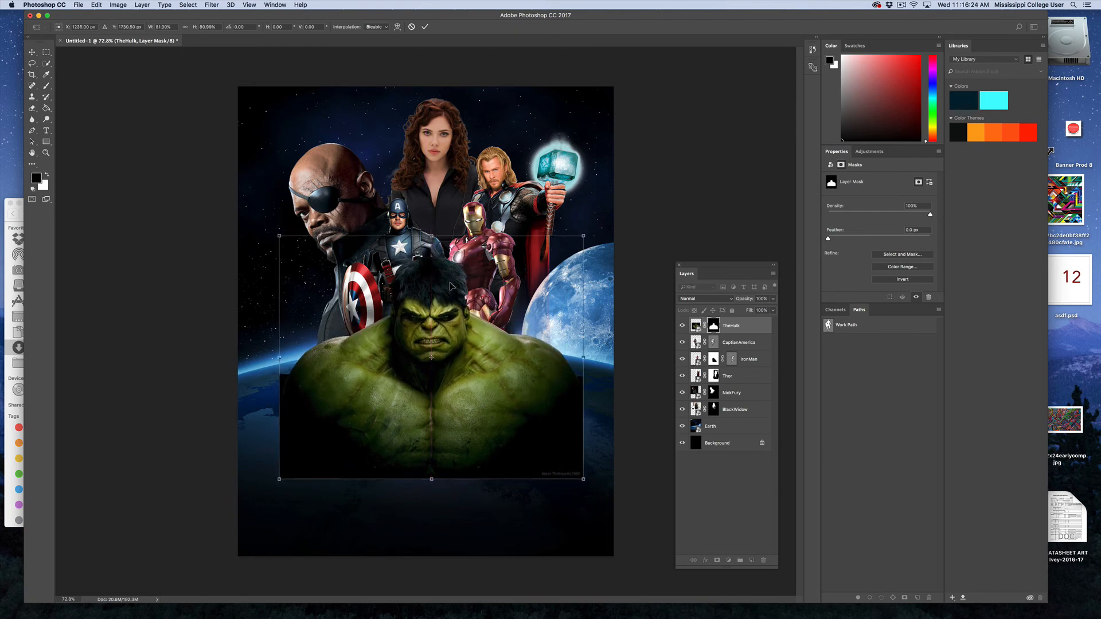
pyautogui.press('Return')
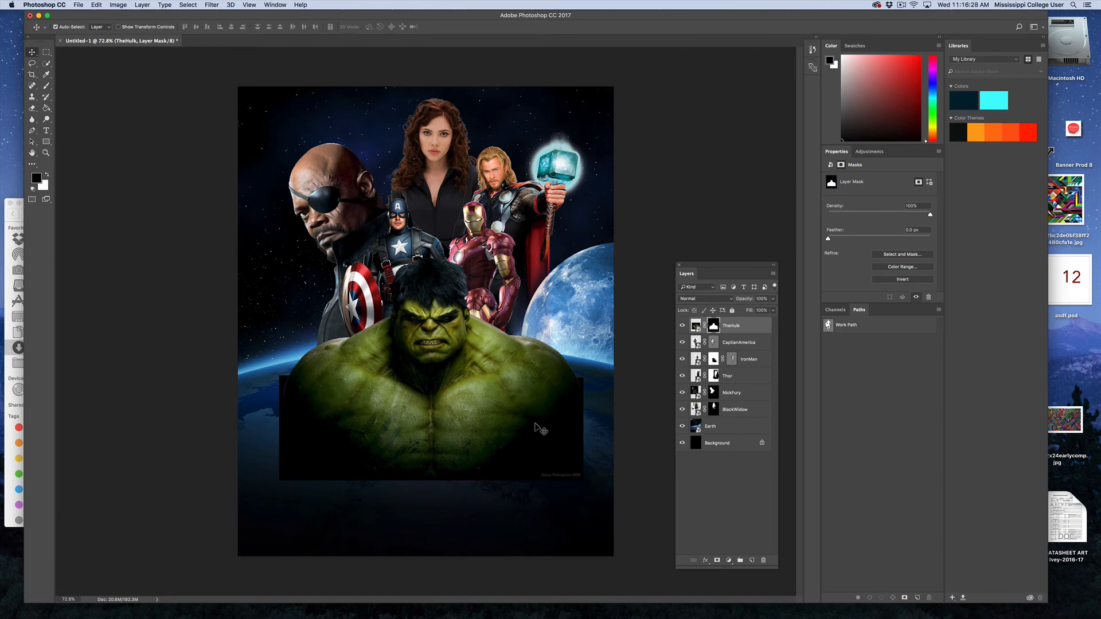
# Step: Fade the Hulk's lower torso and outer arms by painting black on his layer mask with a soft brush, and move him slightly down
pyautogui.press('b')
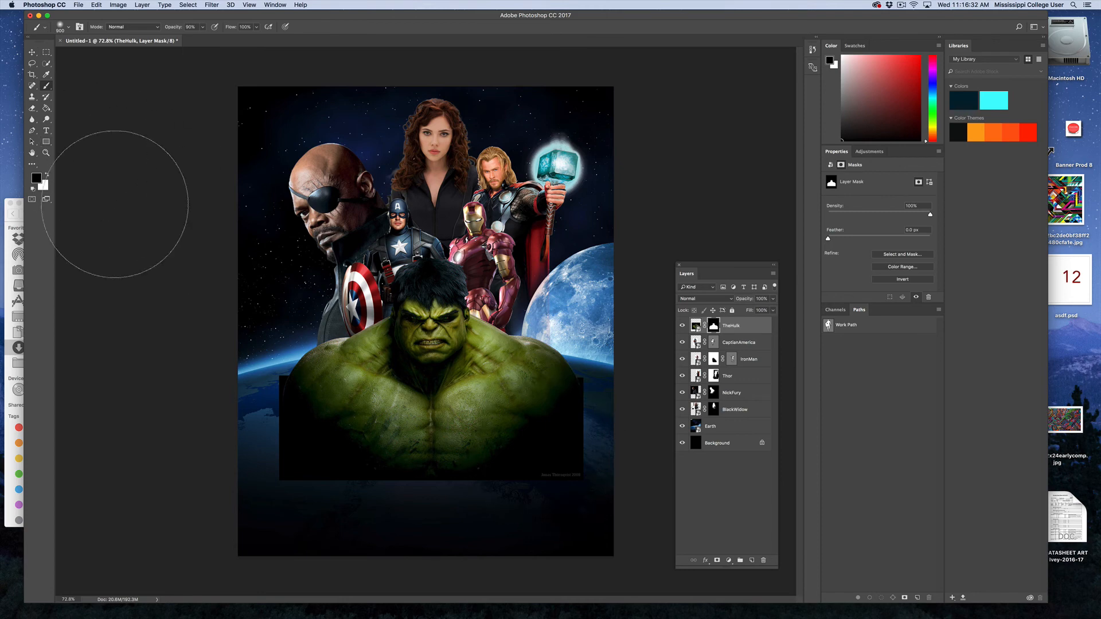
pyautogui.press('[')
pyautogui.press('[')
pyautogui.press('[')
pyautogui.moveTo(595, 398)
pyautogui.mouseDown()
pyautogui.moveTo(582, 445)
pyautogui.moveTo(582, 412)
pyautogui.moveTo(572, 454)
pyautogui.moveTo(481, 509)
pyautogui.moveTo(576, 443)
pyautogui.moveTo(600, 393)
pyautogui.moveTo(568, 478)
pyautogui.moveTo(525, 490)
pyautogui.moveTo(316, 485)
pyautogui.moveTo(269, 445)
pyautogui.moveTo(260, 388)
pyautogui.moveTo(312, 471)
pyautogui.moveTo(262, 429)
pyautogui.moveTo(273, 446)
pyautogui.moveTo(386, 490)
pyautogui.moveTo(601, 437)
pyautogui.moveTo(620, 414)
pyautogui.moveTo(599, 433)
pyautogui.moveTo(236, 510)
pyautogui.moveTo(183, 506)
pyautogui.moveTo(450, 468)
pyautogui.moveTo(580, 398)
pyautogui.moveTo(513, 365)
pyautogui.moveTo(604, 379)
pyautogui.mouseUp()
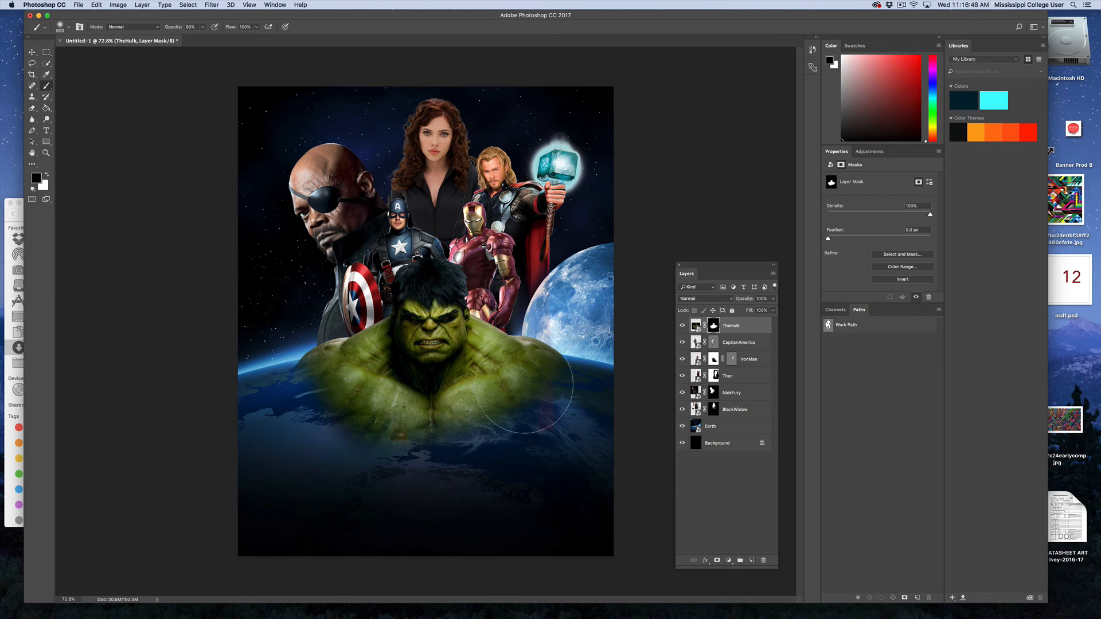
pyautogui.click(32, 53)
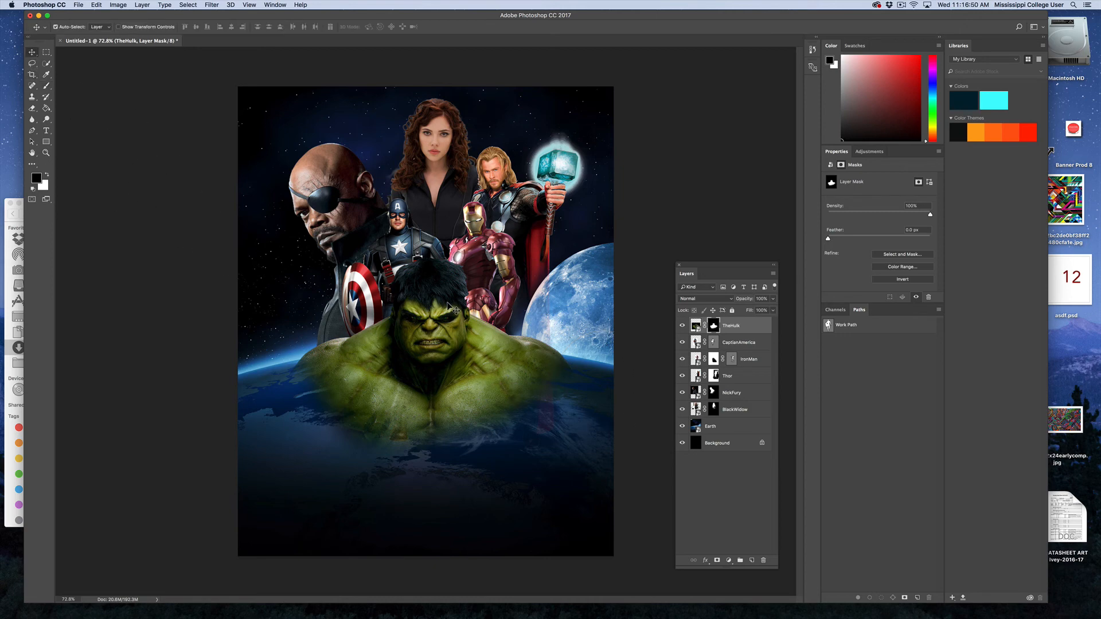
pyautogui.moveTo(455, 313); pyautogui.dragTo(457, 324)
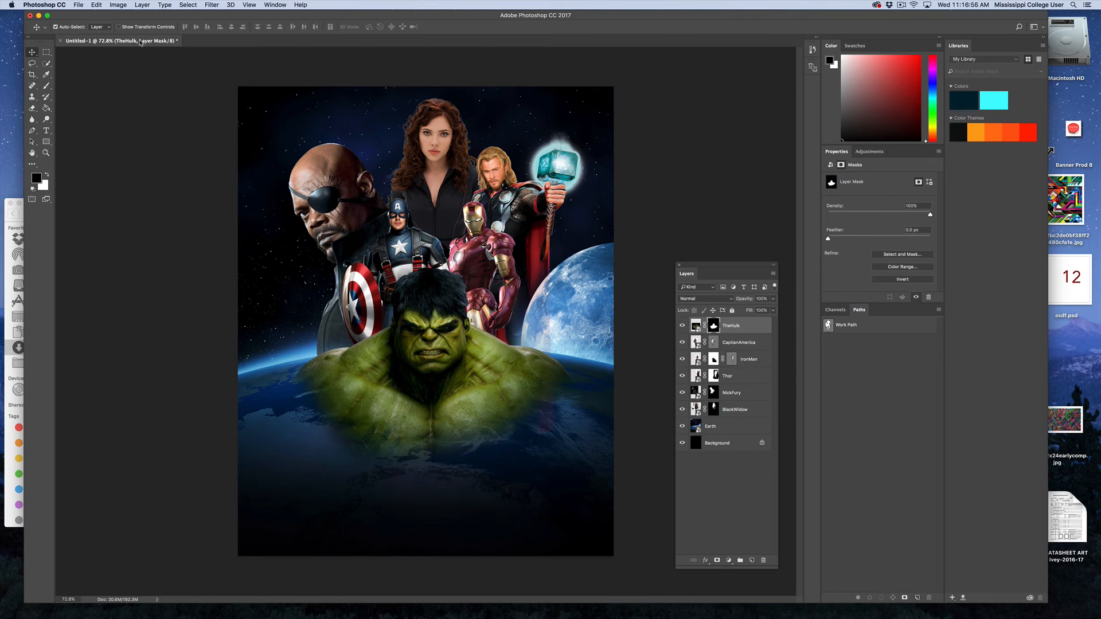
# Step: Place avengersLogo.ai as an embedded smart object above the Hulk, cropped to its bounding box
pyautogui.click(78, 5)
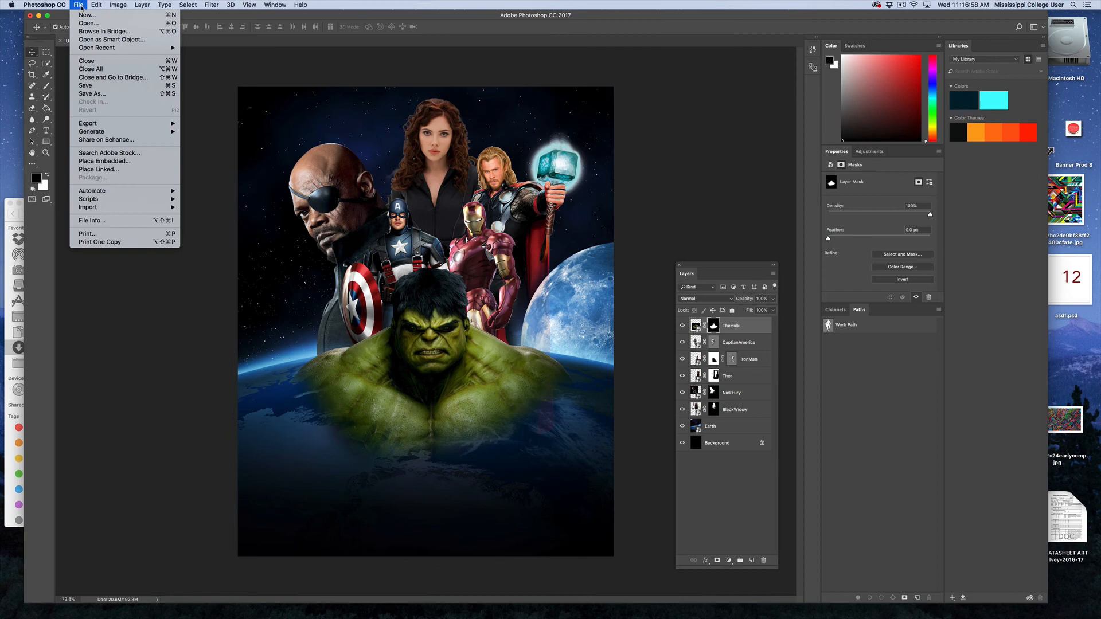
pyautogui.click(124, 162)
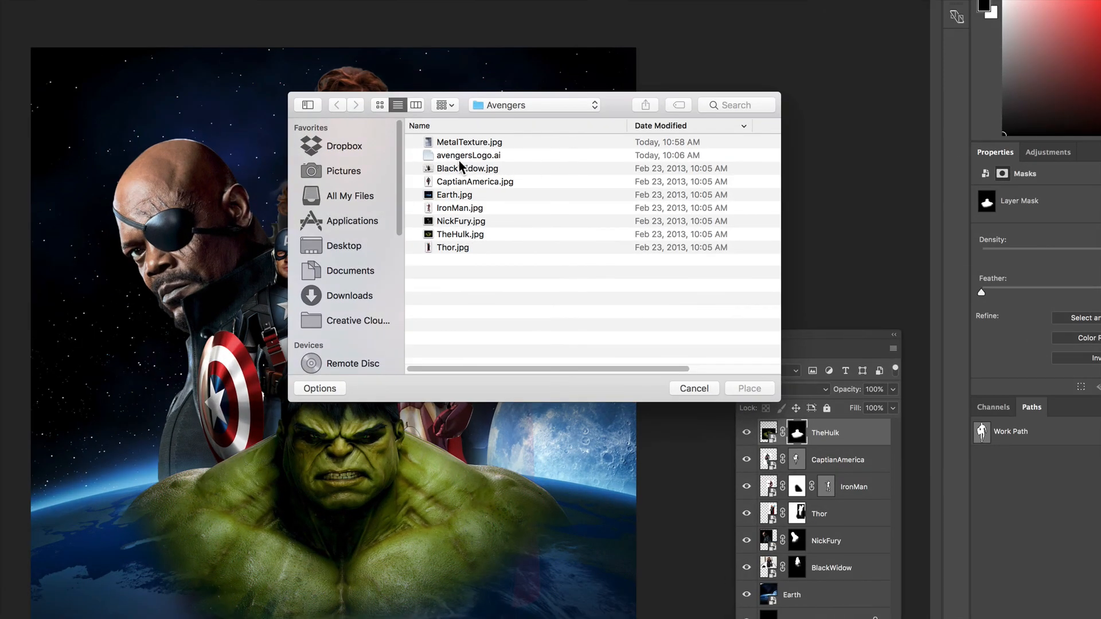
pyautogui.click(504, 155)
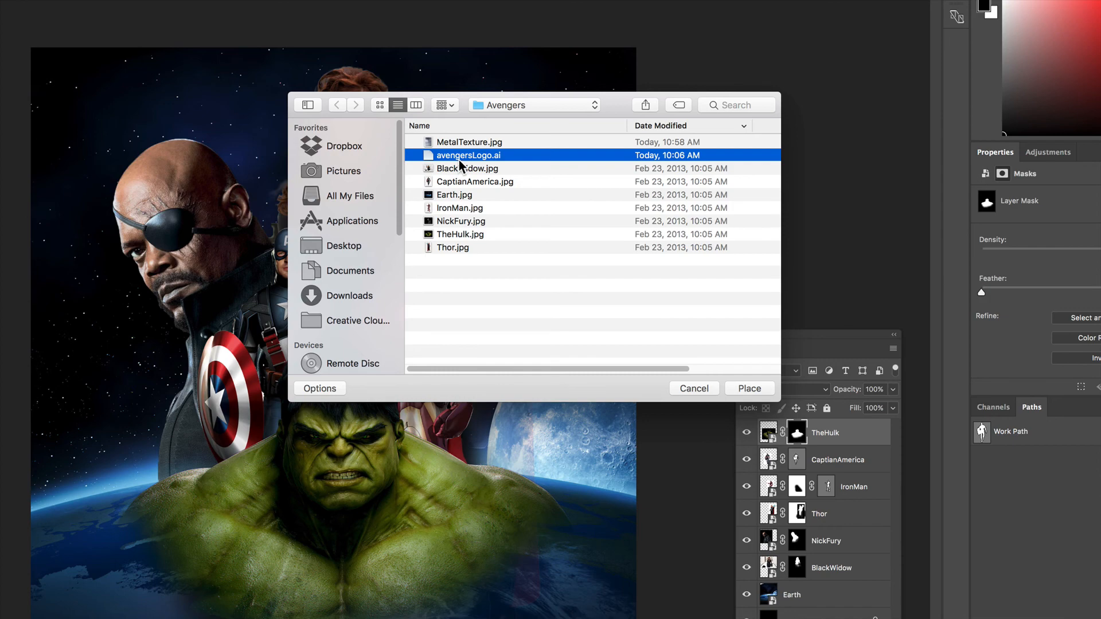
pyautogui.click(745, 389)
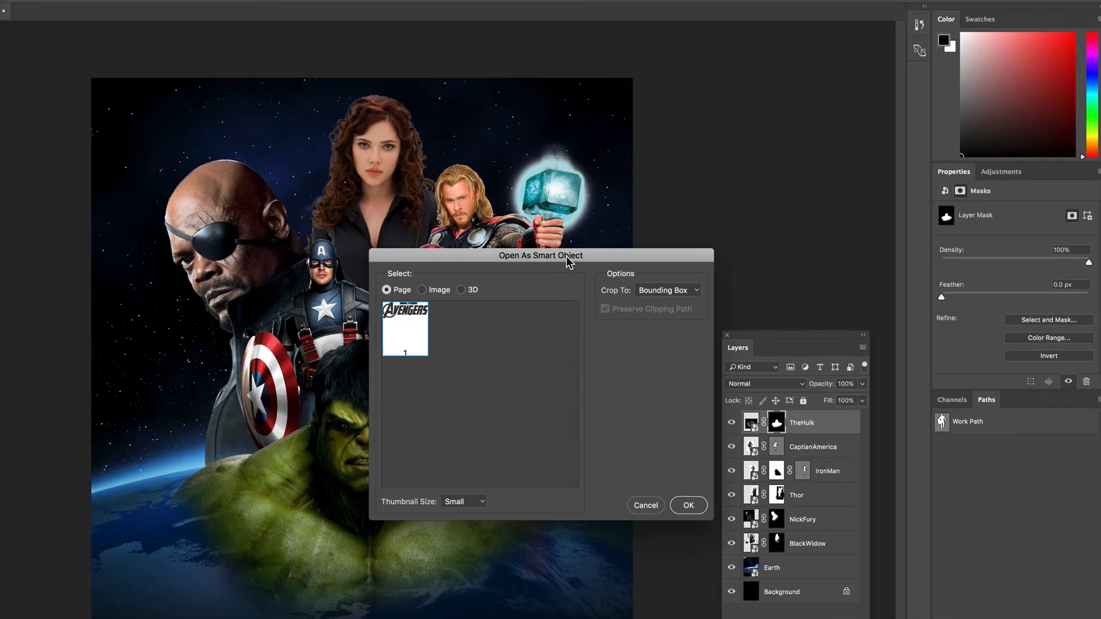
pyautogui.moveTo(566, 255); pyautogui.dragTo(552, 184)
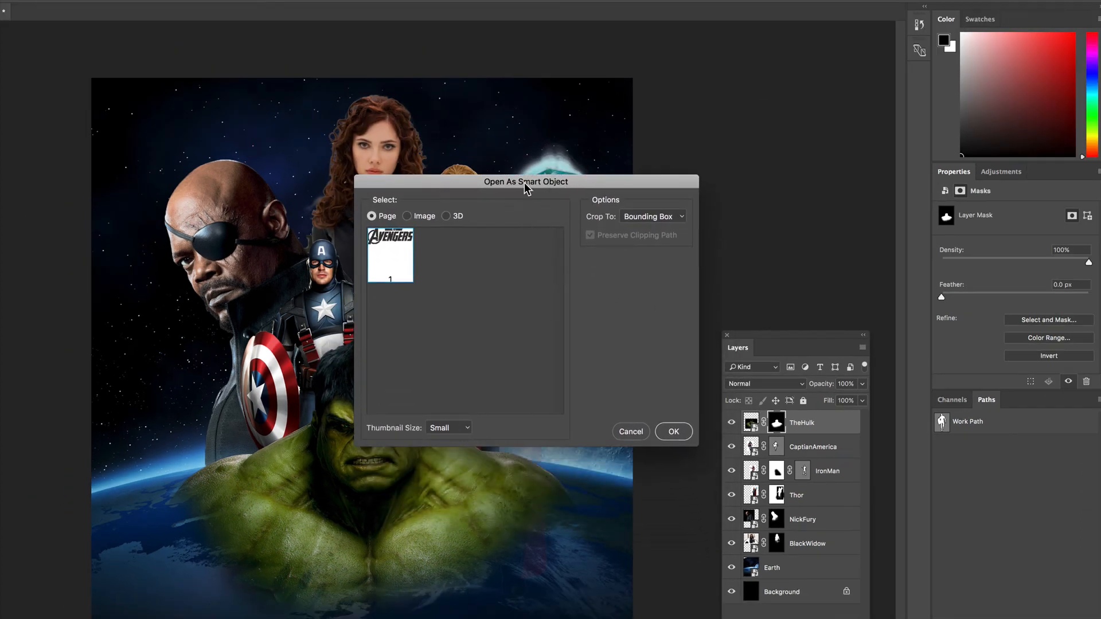
pyautogui.click(675, 433)
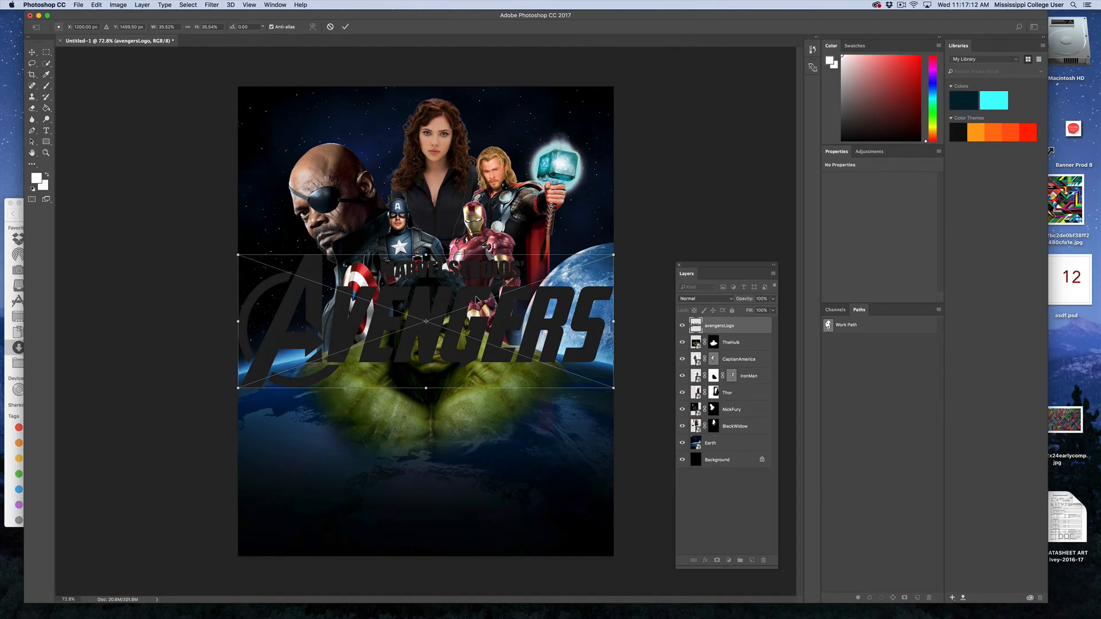
# Step: Scale the Avengers logo to about 31% and centre it across the lower poster, just below the Hulk's face
pyautogui.moveTo(476, 299); pyautogui.dragTo(471, 448)
pyautogui.moveTo(609, 406); pyautogui.dragTo(564, 422)
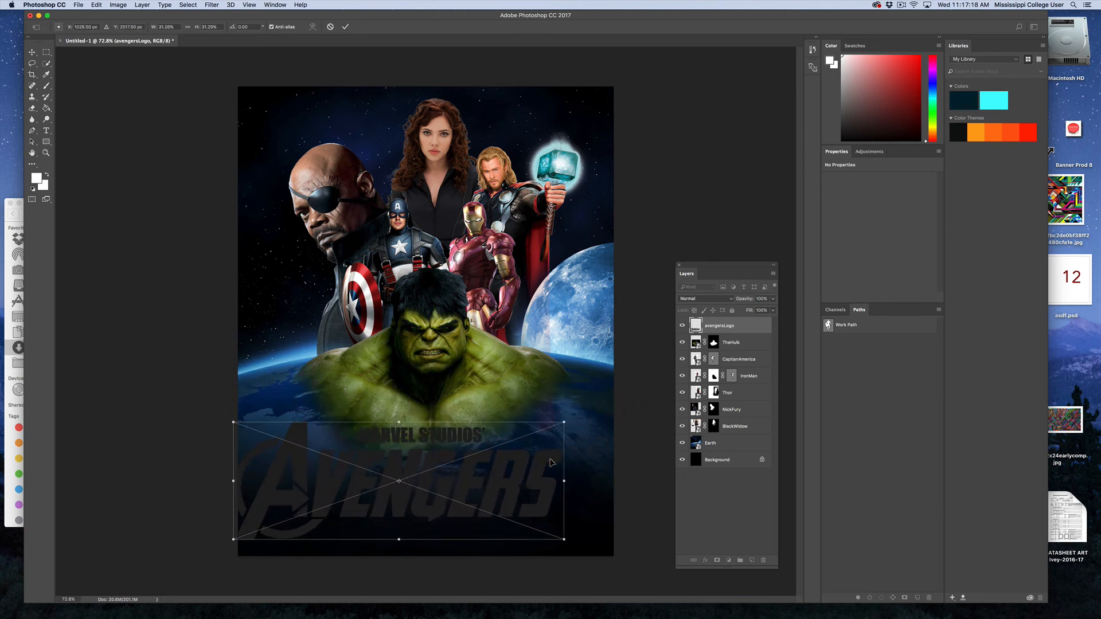
pyautogui.moveTo(549, 462); pyautogui.dragTo(580, 437)
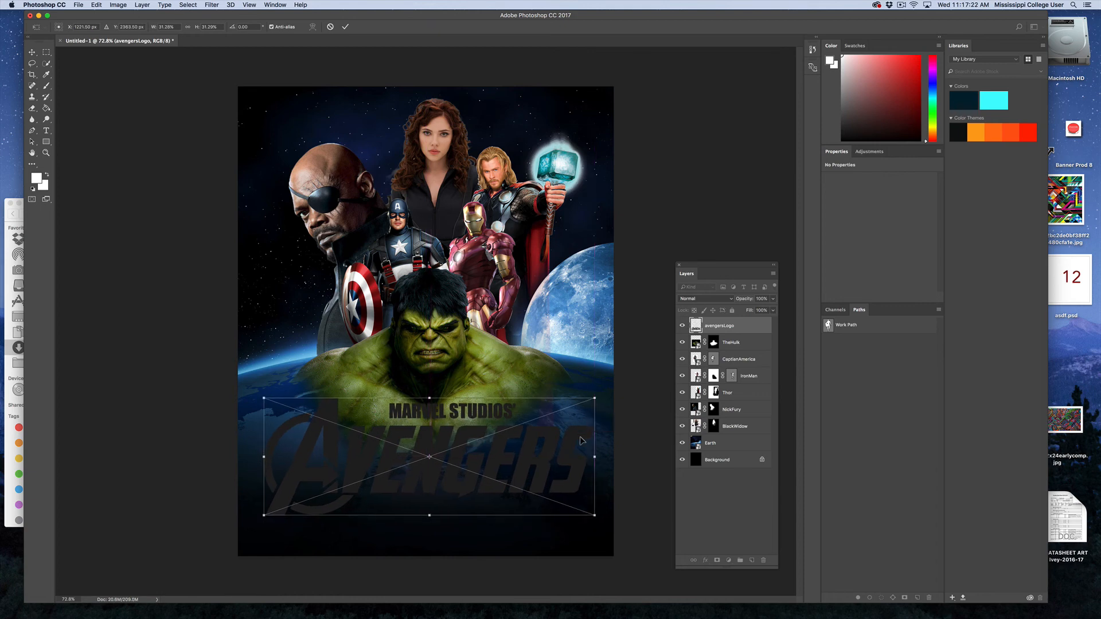
pyautogui.press('Return')
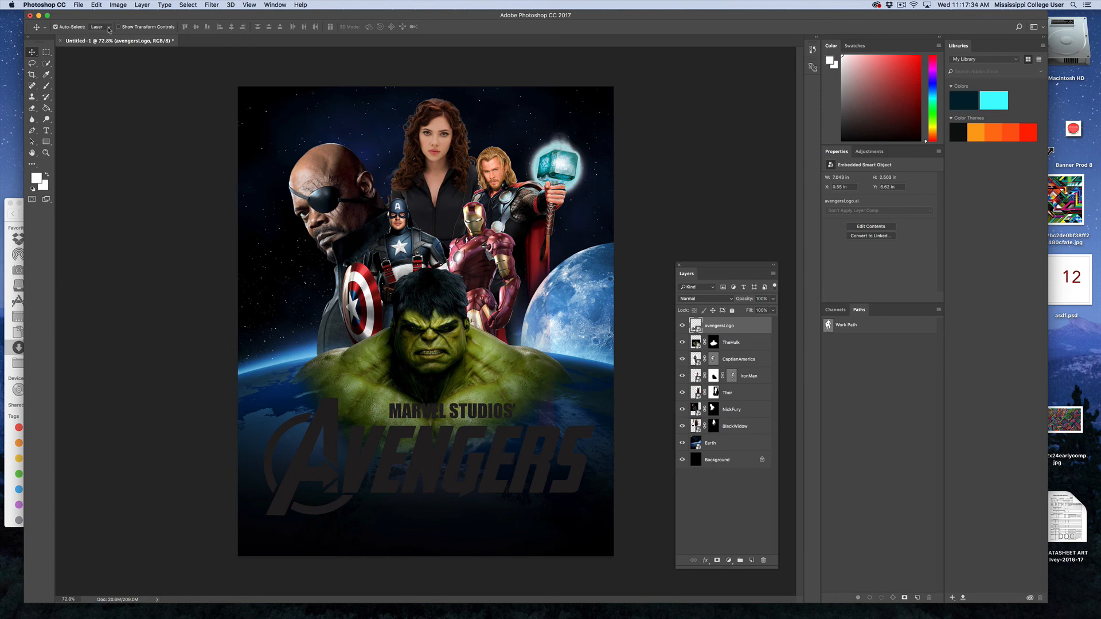
# Step: Place MetalTexture.jpg as an embedded layer above the Avengers logo at its default size
pyautogui.click(67, 5)
pyautogui.moveTo(79, 4)
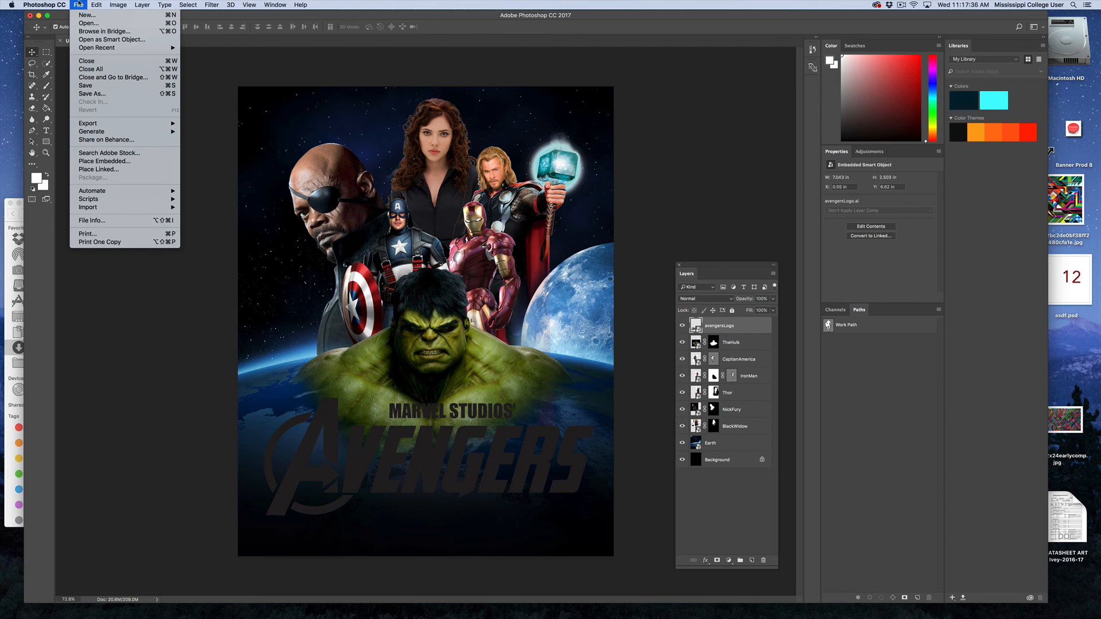
pyautogui.click(113, 163)
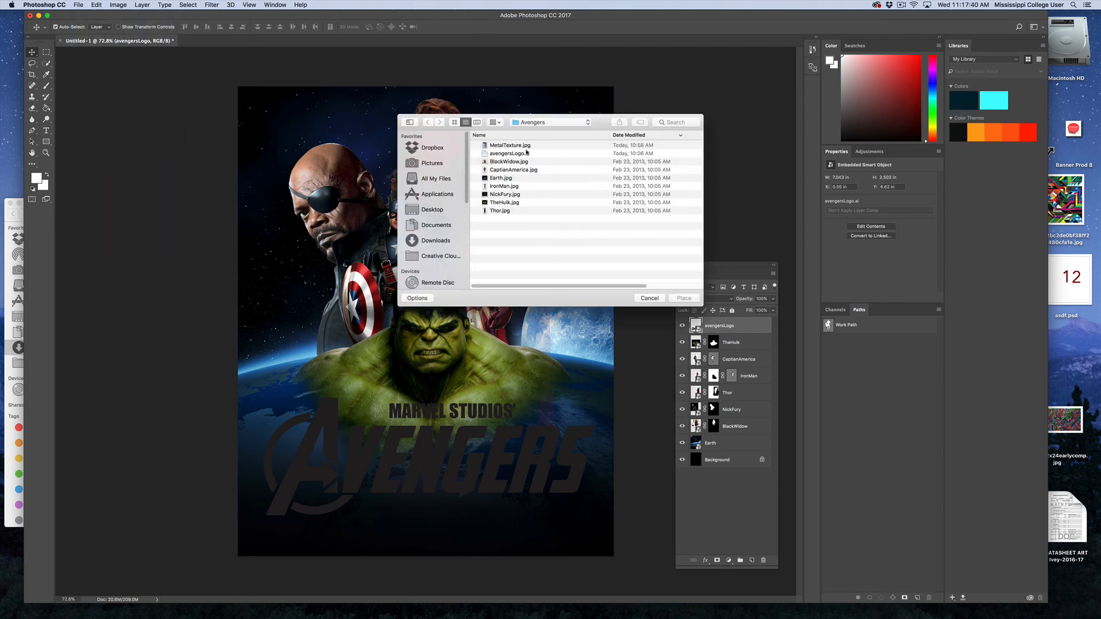
pyautogui.click(522, 147)
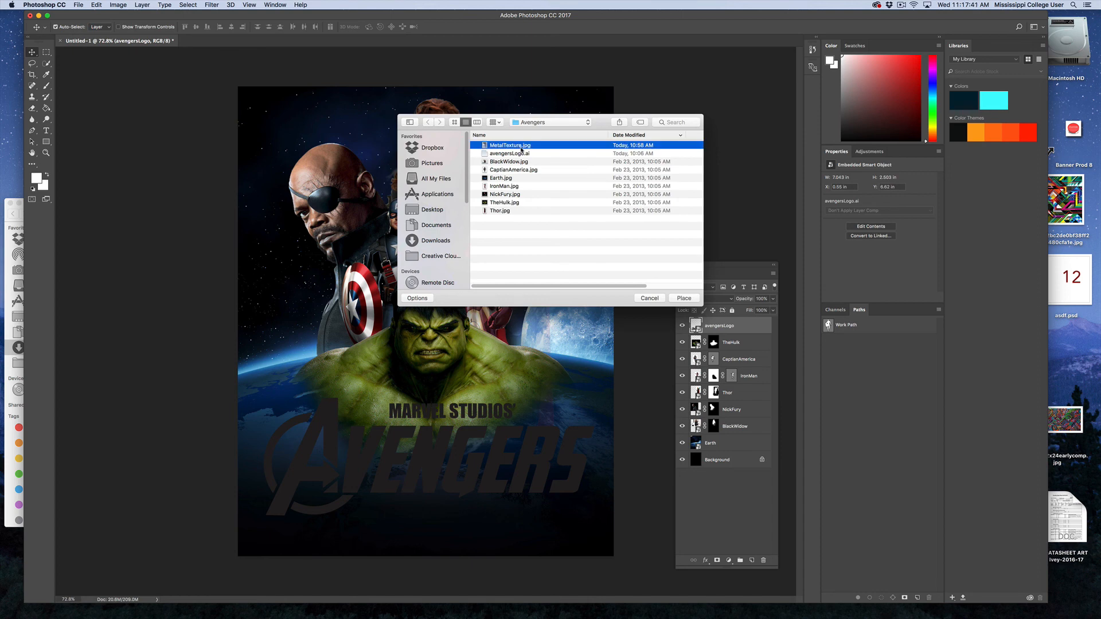
pyautogui.click(684, 298)
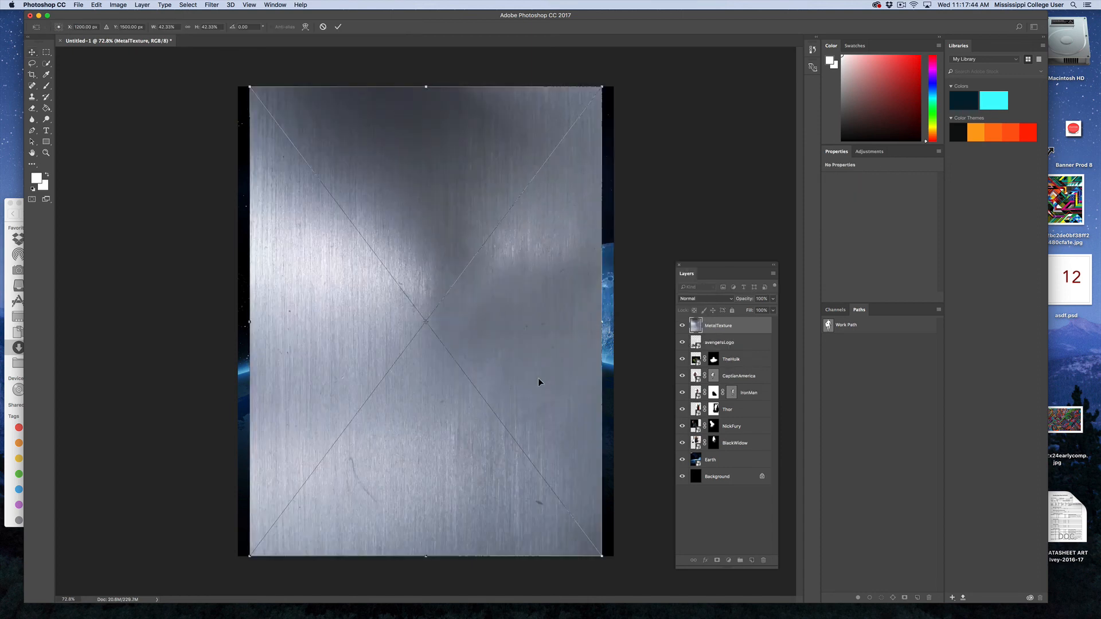
pyautogui.press('Return')
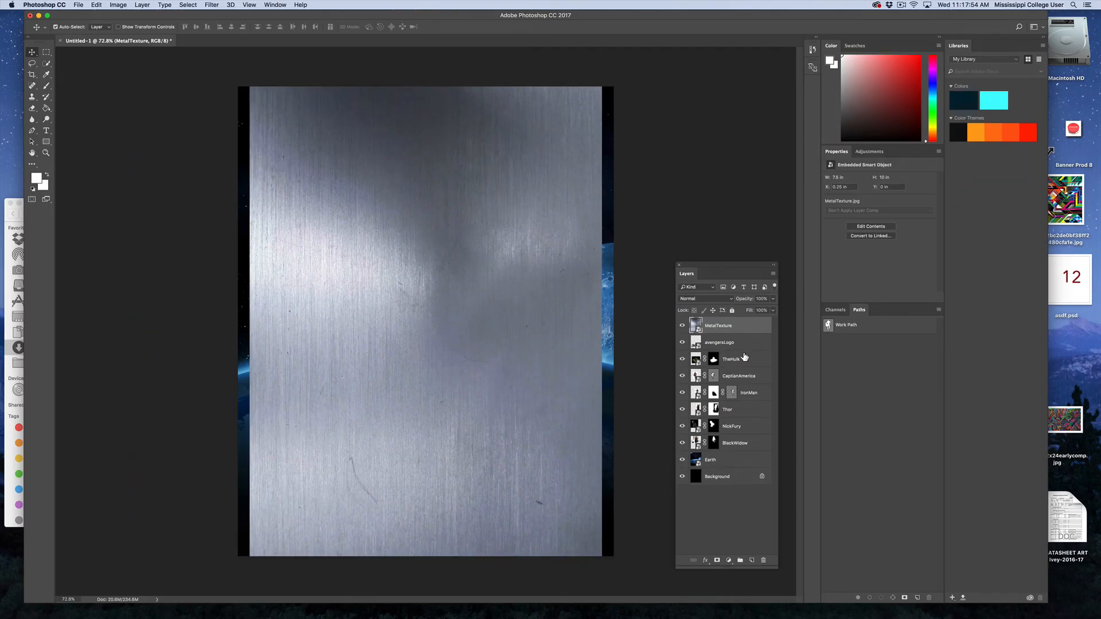
# Step: Clip the MetalTexture layer to the Avengers logo and shift the texture down to about X 0.24 in, Y 0.53 in
pyautogui.click(141, 4)
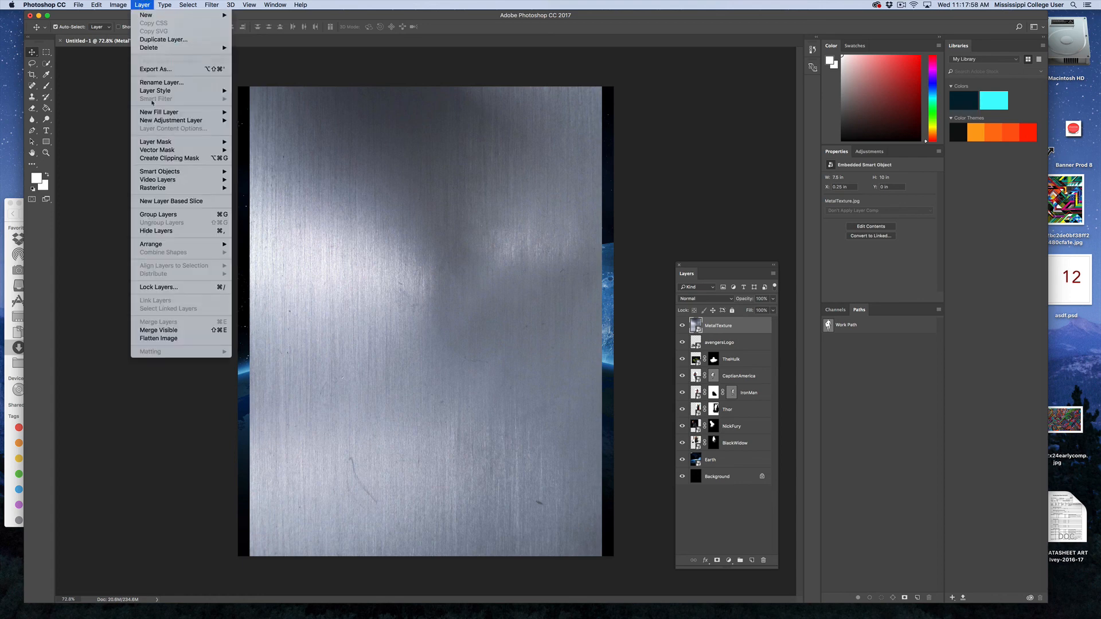
pyautogui.click(156, 164)
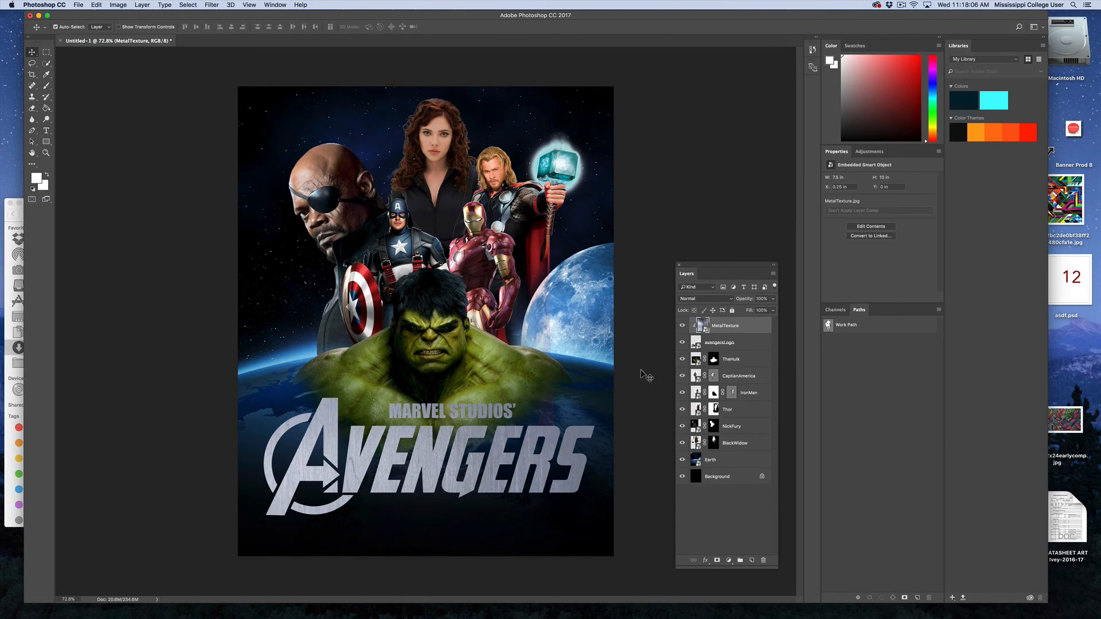
pyautogui.moveTo(487, 446)
pyautogui.mouseDown()
pyautogui.moveTo(489, 476)
pyautogui.moveTo(493, 465)
pyautogui.mouseUp()
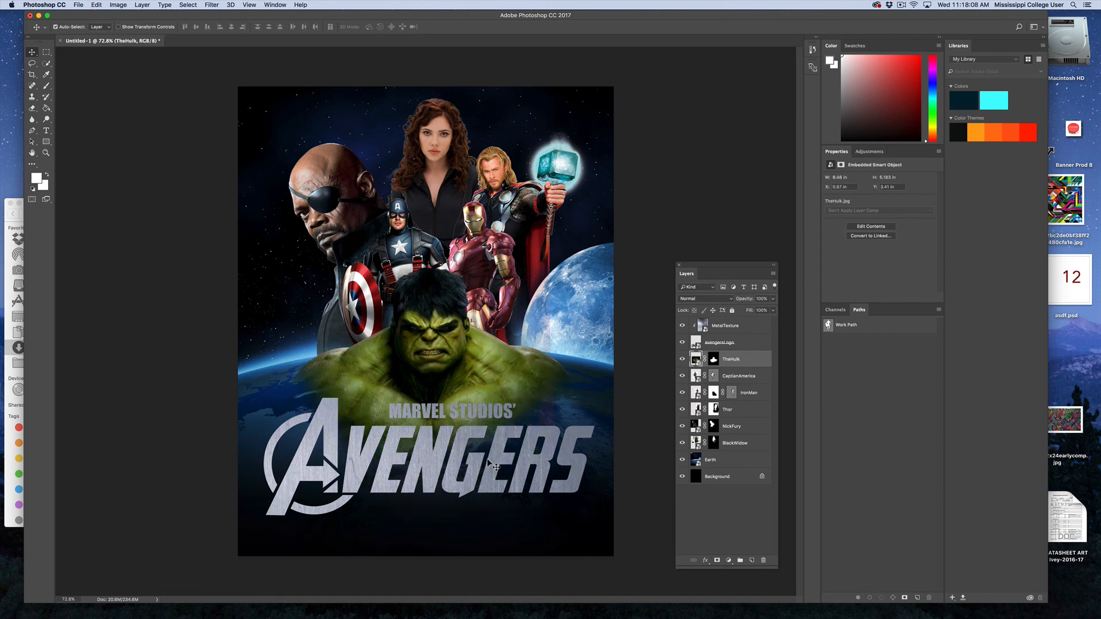
pyautogui.click(748, 328)
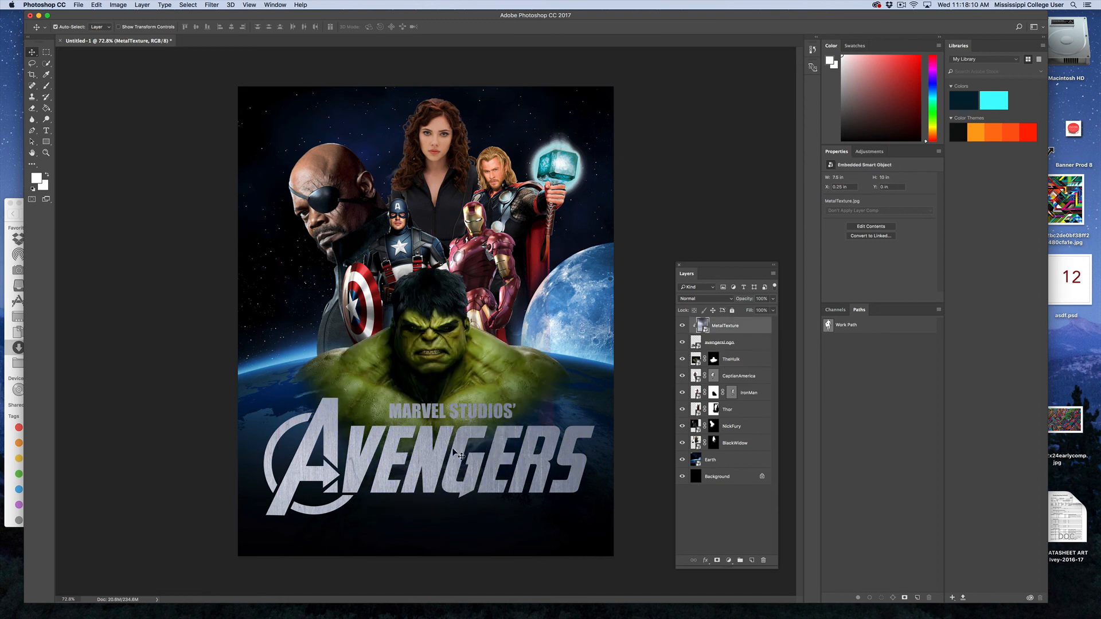
pyautogui.moveTo(466, 453)
pyautogui.mouseDown()
pyautogui.moveTo(492, 450)
pyautogui.moveTo(482, 442)
pyautogui.moveTo(467, 472)
pyautogui.mouseUp()
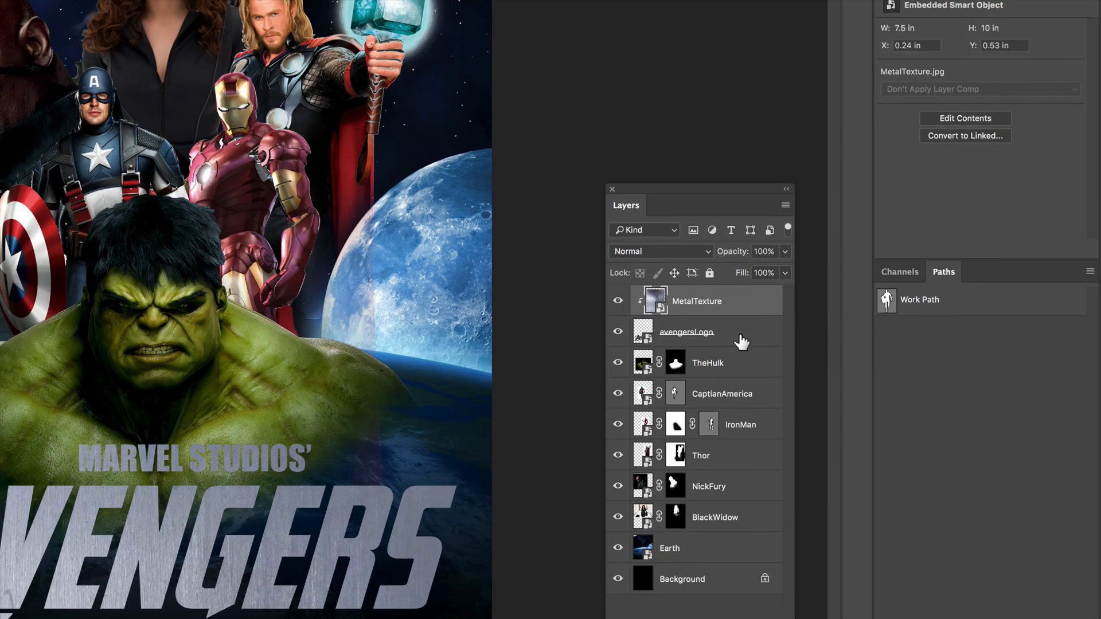
# Step: Add a Multiply drop shadow to the avengersLogo layer with 60% opacity, 16 px distance, 49% spread and 161 px size
pyautogui.click(747, 345)
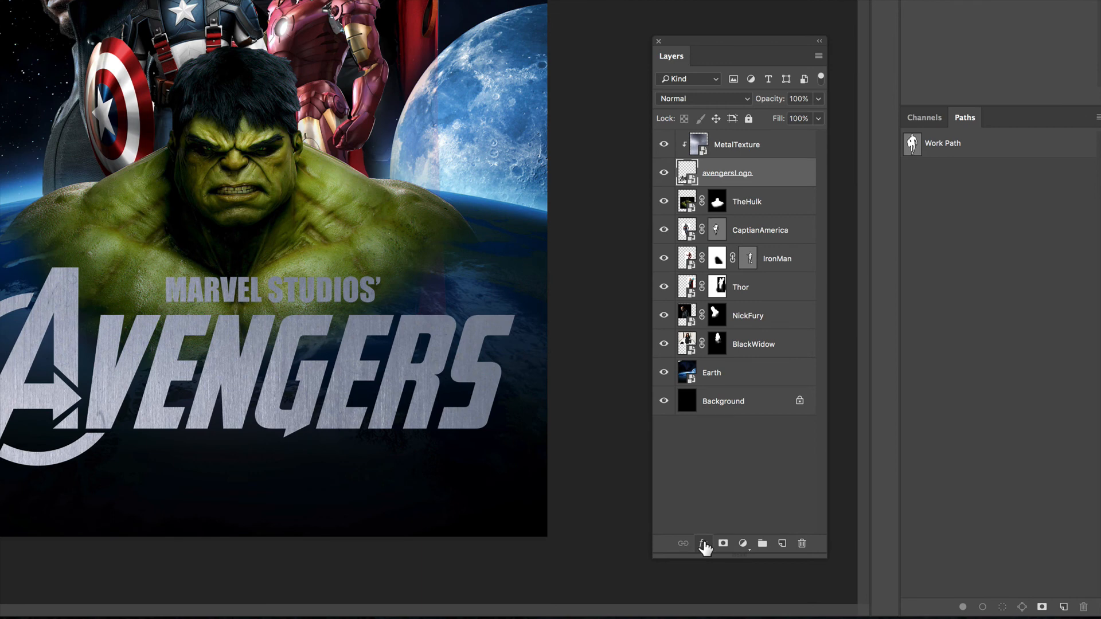
pyautogui.click(703, 544)
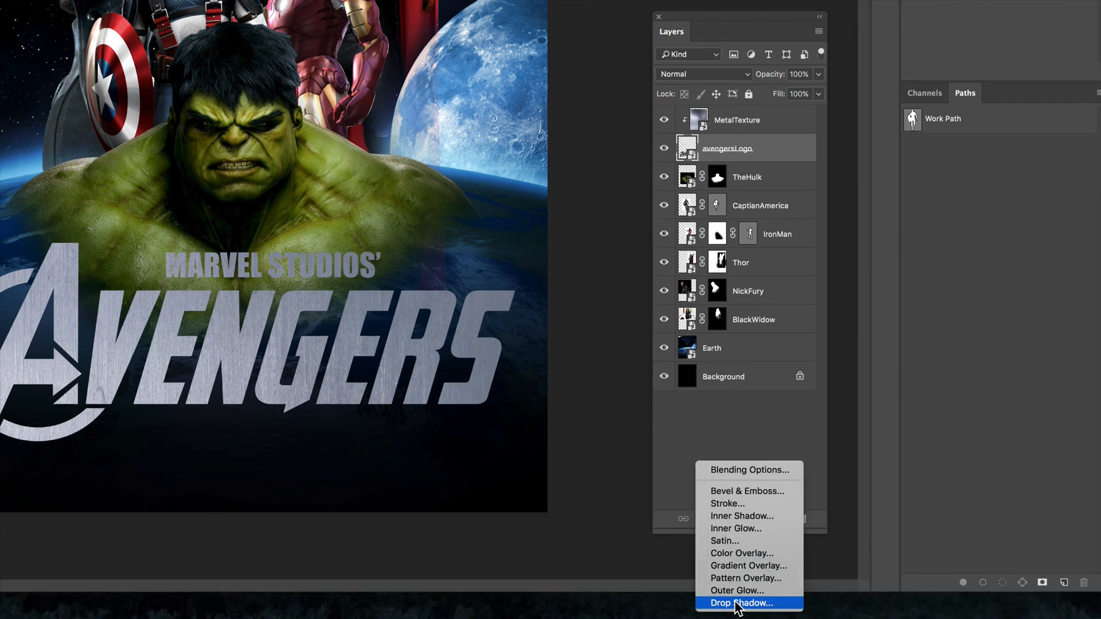
pyautogui.click(740, 603)
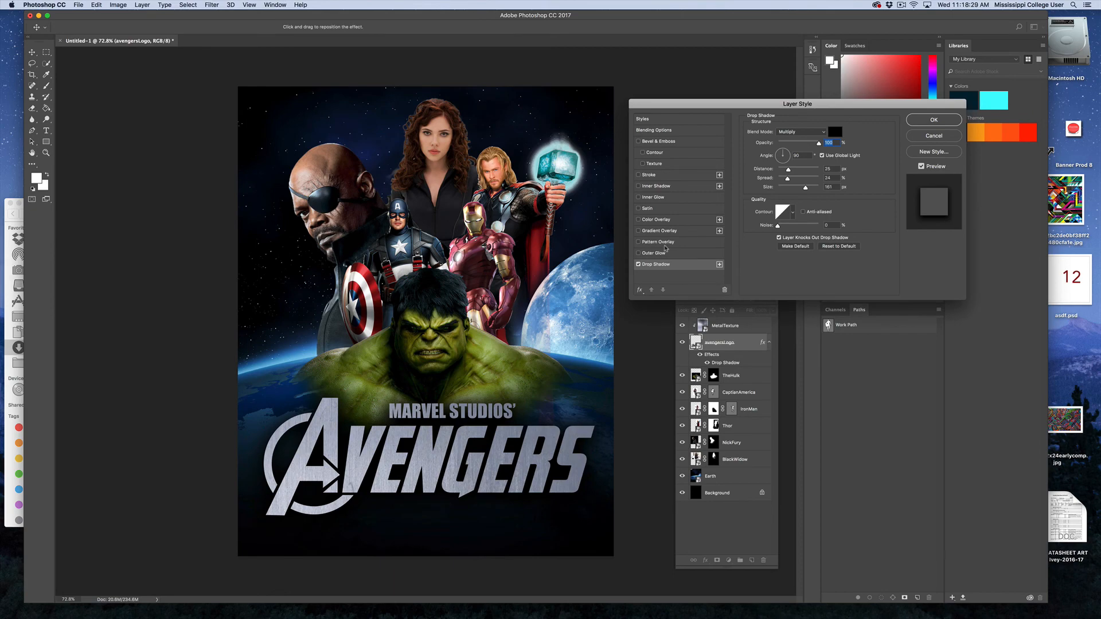
pyautogui.moveTo(674, 104); pyautogui.dragTo(665, 360)
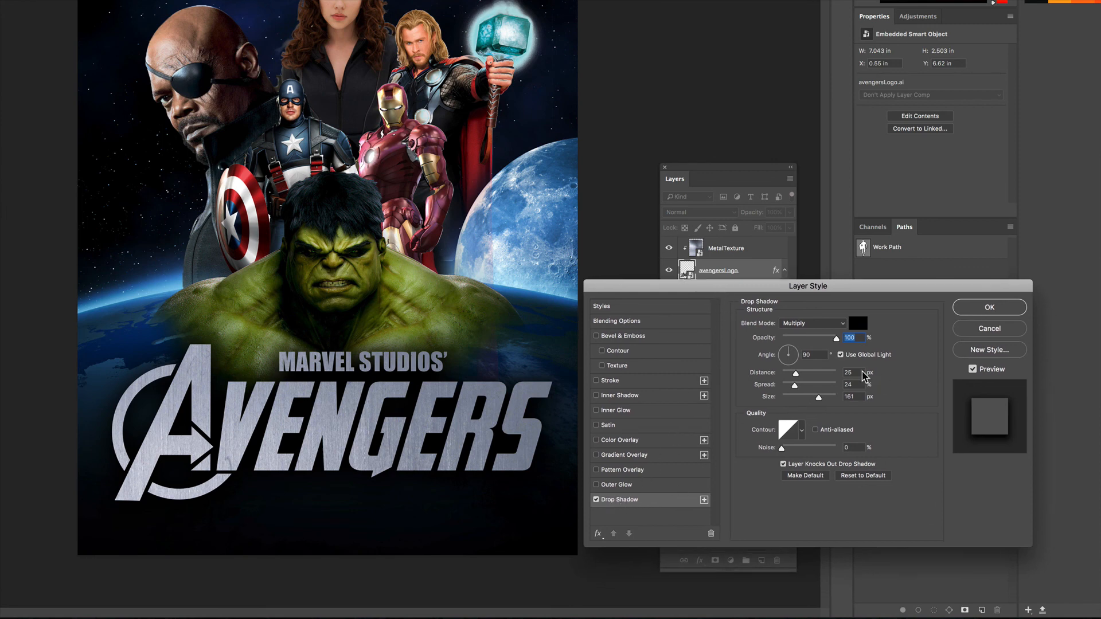
pyautogui.moveTo(795, 375)
pyautogui.mouseDown()
pyautogui.moveTo(815, 385)
pyautogui.moveTo(790, 374)
pyautogui.mouseUp()
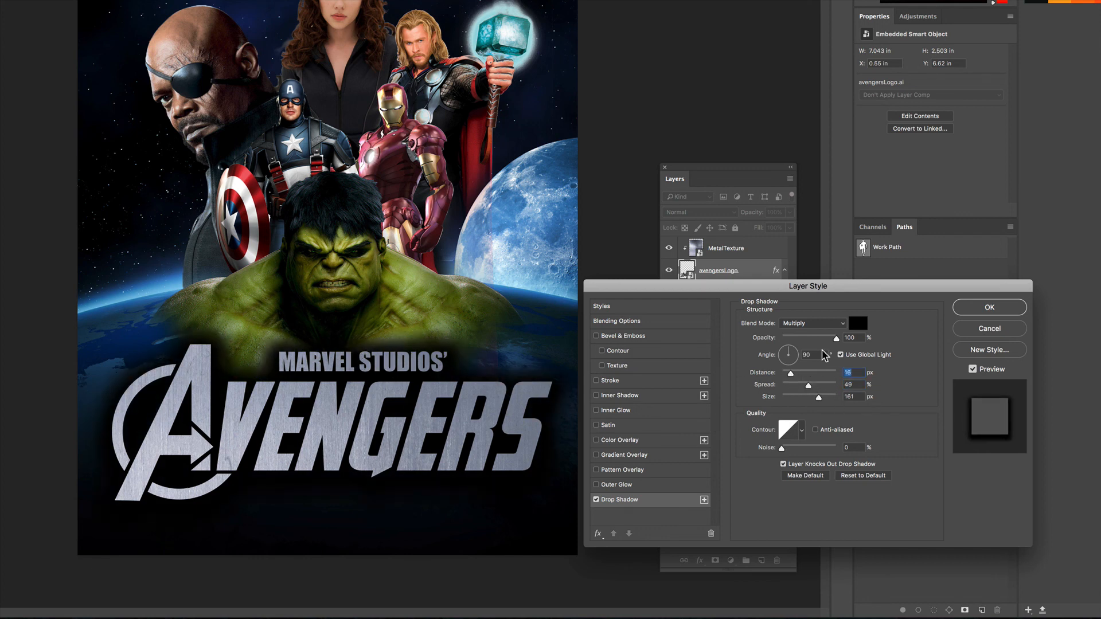
pyautogui.moveTo(836, 338); pyautogui.dragTo(825, 338)
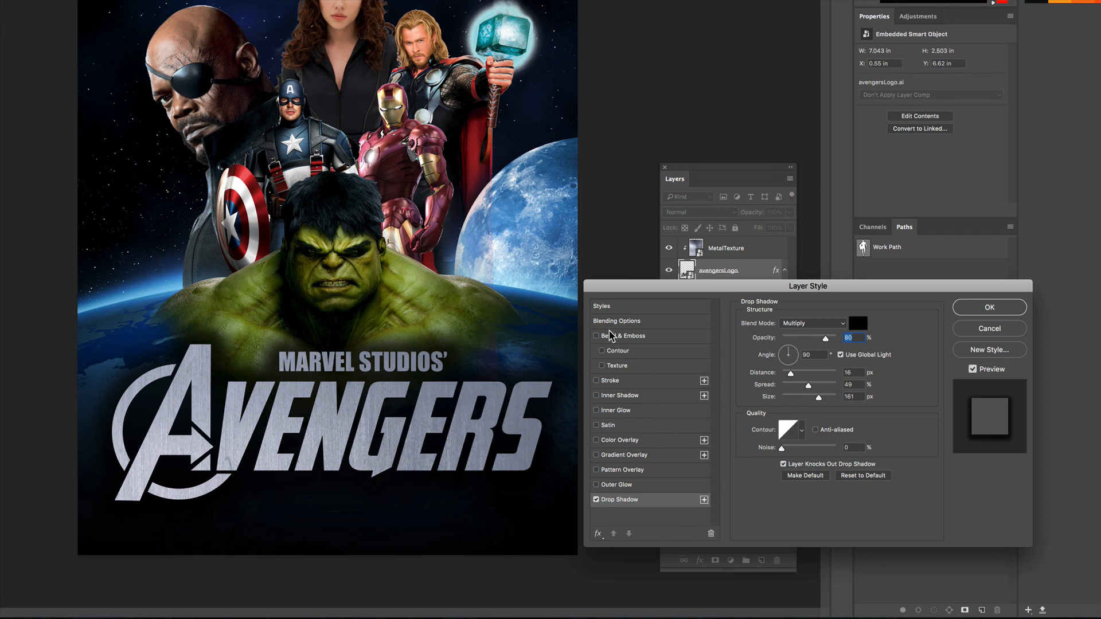
# Step: Add a smooth inner bevel to the Avengers logo with 115% depth and 27 px size, and apply the layer style
pyautogui.click(614, 337)
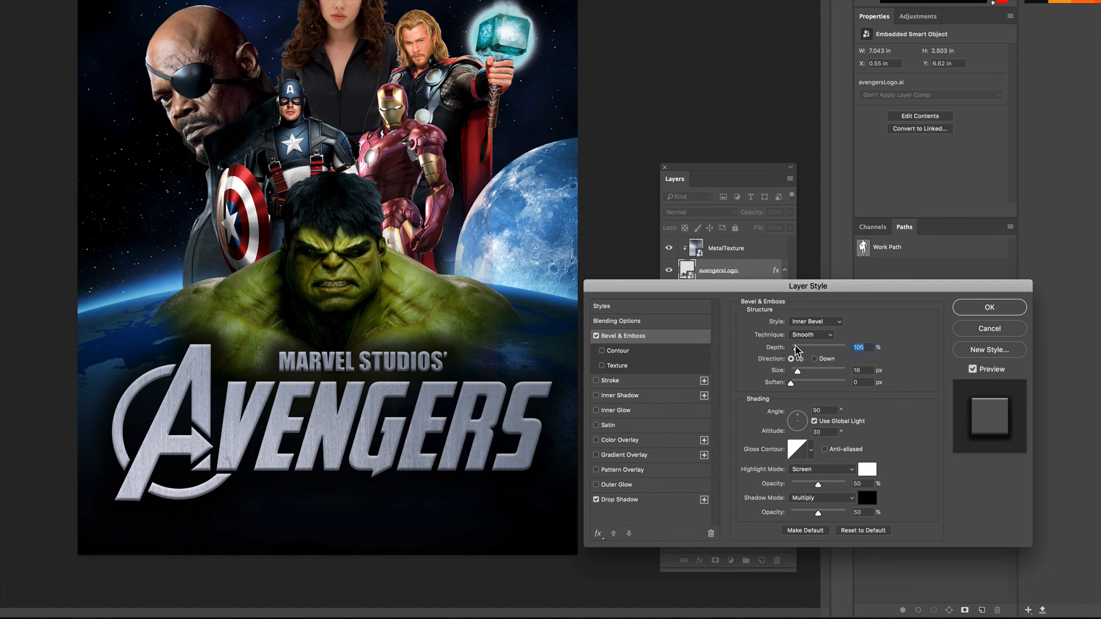
pyautogui.moveTo(796, 348)
pyautogui.mouseDown()
pyautogui.moveTo(814, 348)
pyautogui.moveTo(792, 351)
pyautogui.moveTo(809, 371)
pyautogui.moveTo(799, 374)
pyautogui.moveTo(797, 348)
pyautogui.mouseUp()
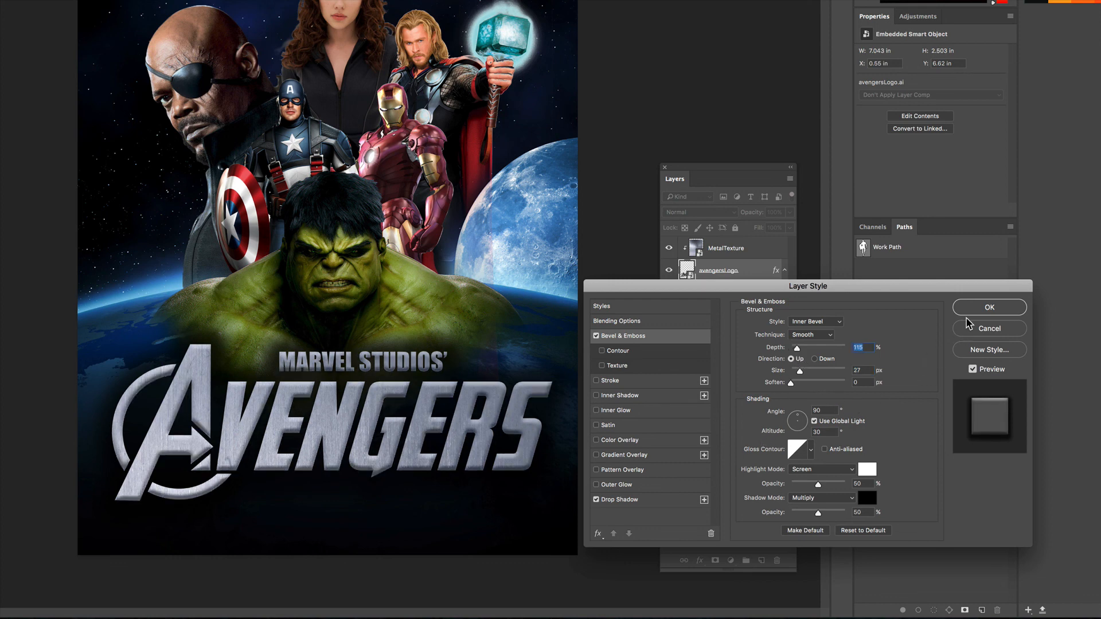
pyautogui.click(989, 308)
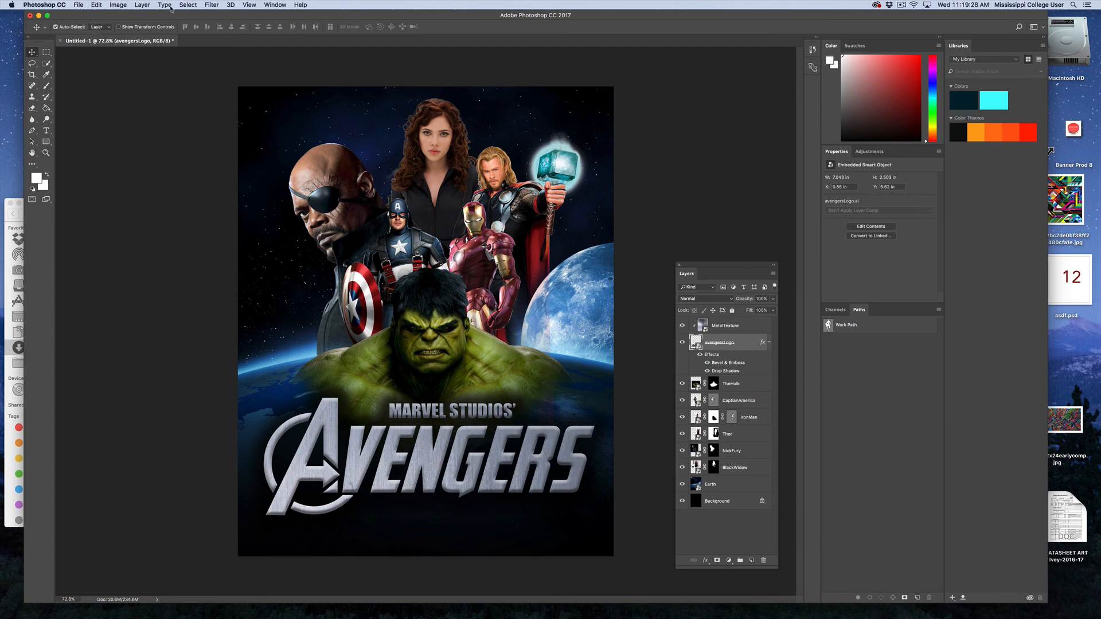
# Step: Start saving the layered poster document for the first time, bringing up its save options
pyautogui.click(78, 5)
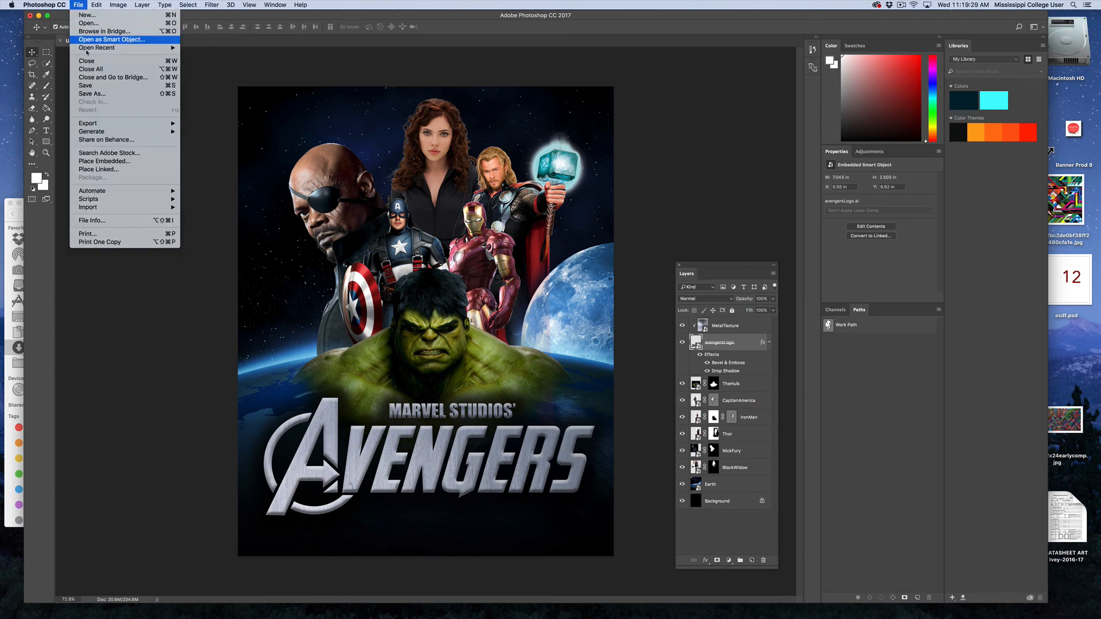
pyautogui.click(100, 89)
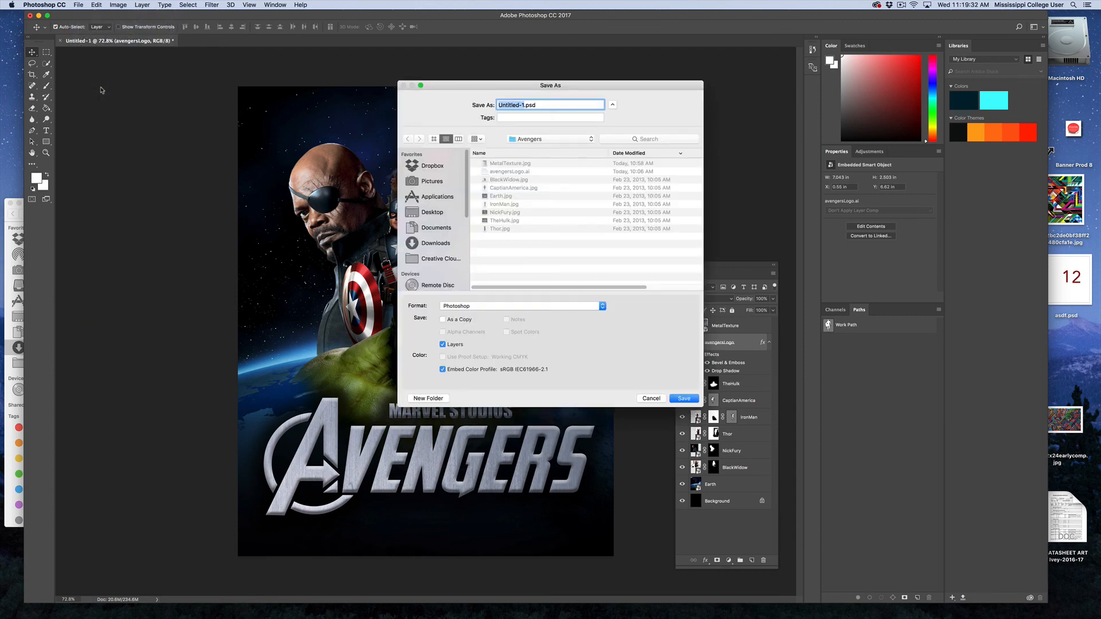